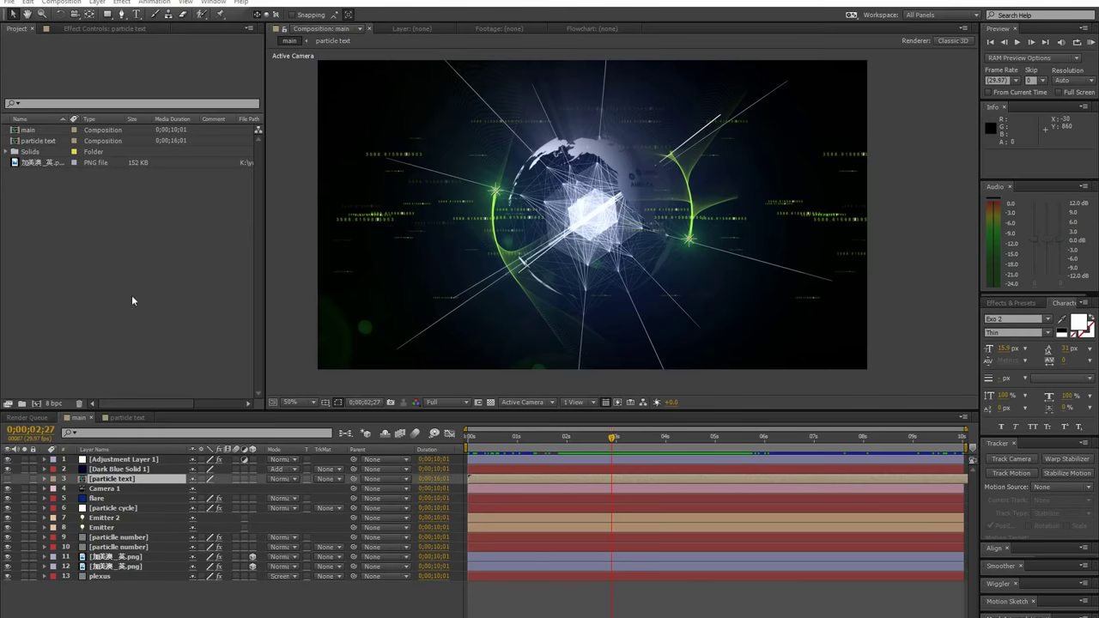
Step: Create a 1920×1080 HDTV 1080 29.97 composition named 'futuristic blobe'
{"action": "right_click", "coordinate": [158, 292]}
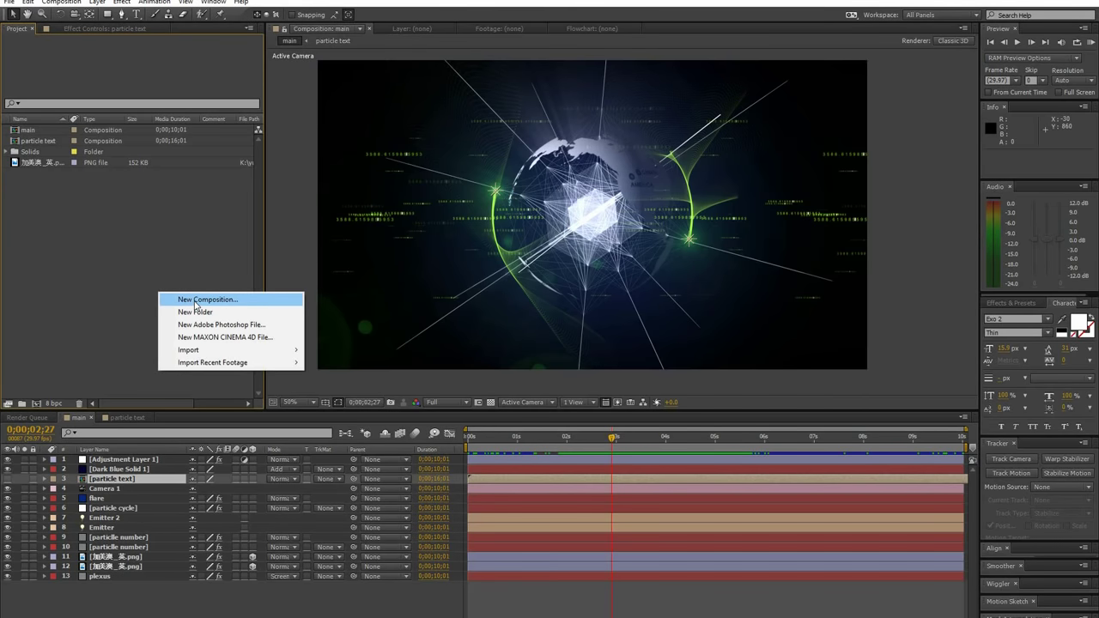
{"action": "left_click", "coordinate": [195, 301]}
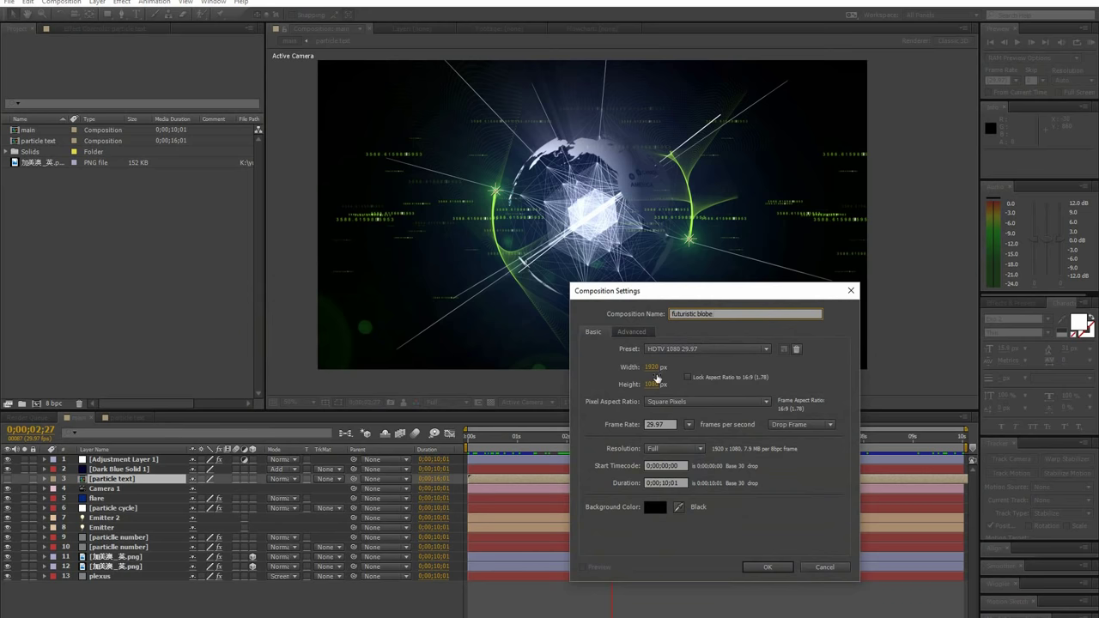
{"action": "left_click", "coordinate": [660, 350]}
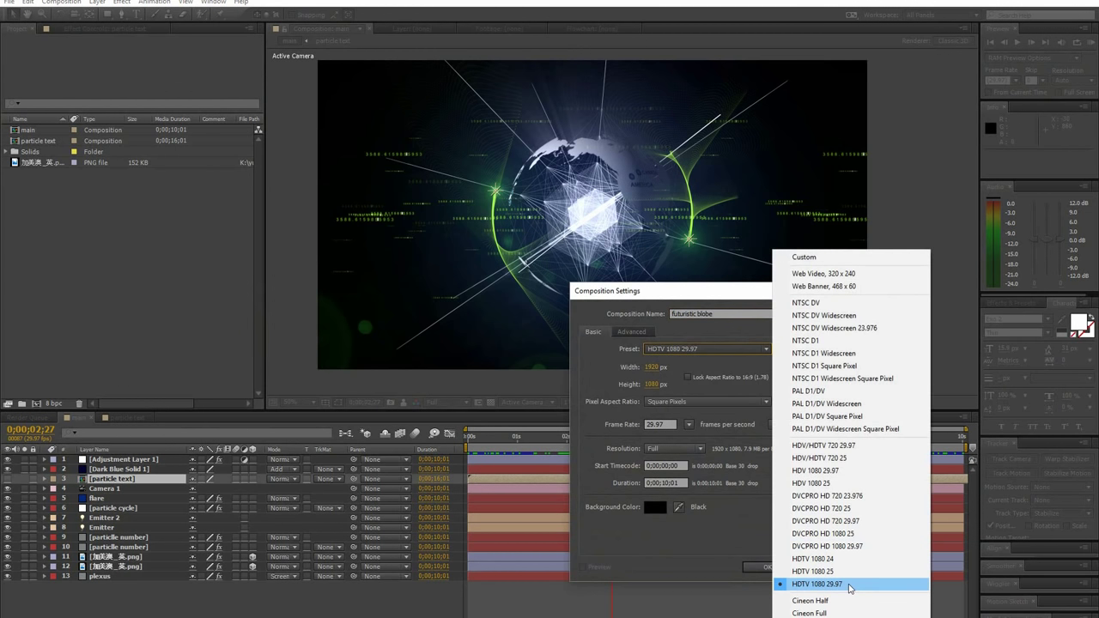
{"action": "left_click", "coordinate": [830, 587]}
{"action": "left_click", "coordinate": [763, 567]}
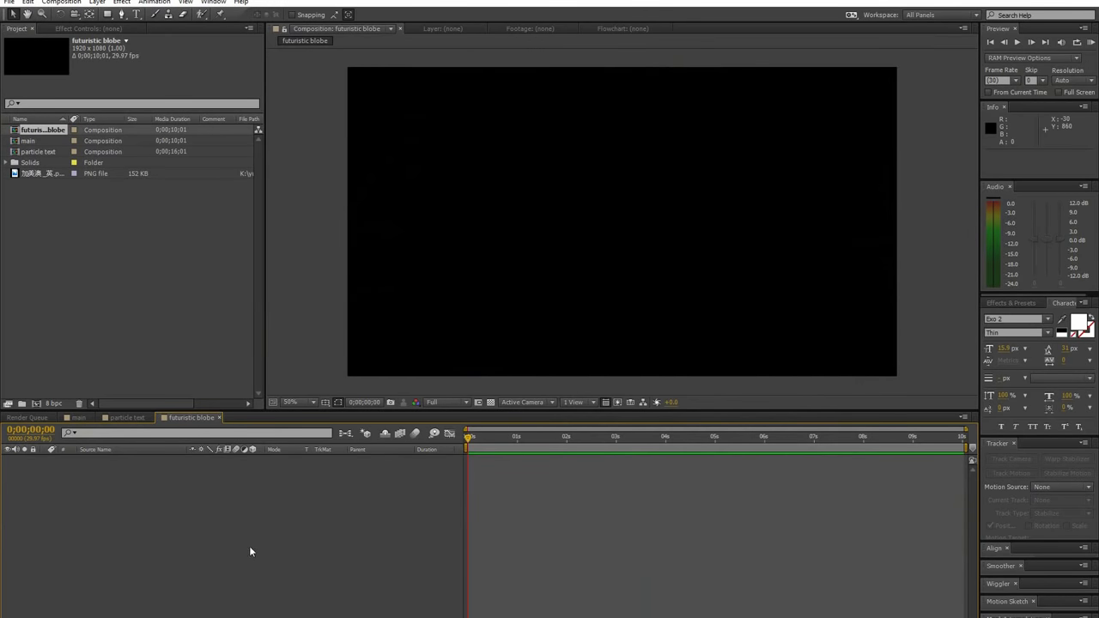
{"action": "left_click", "coordinate": [98, 250]}
Step: Drop the world-map PNG into the comp and apply CC Sphere with Render set to Outside
{"action": "left_click", "coordinate": [43, 175]}
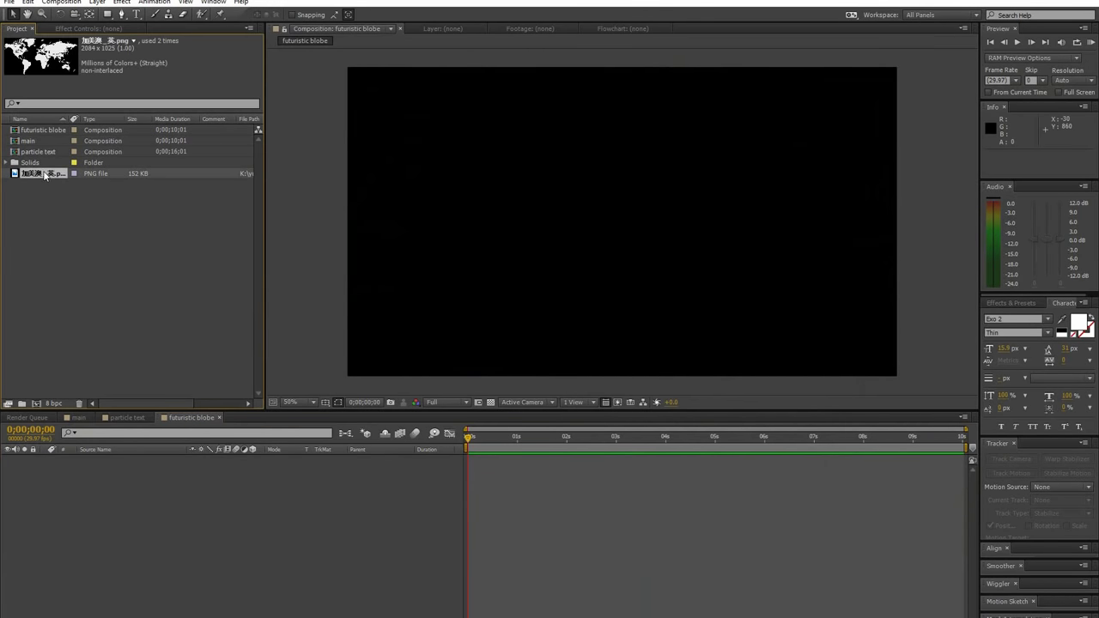
{"action": "left_click_drag", "start_coordinate": [164, 449], "coordinate": [211, 524]}
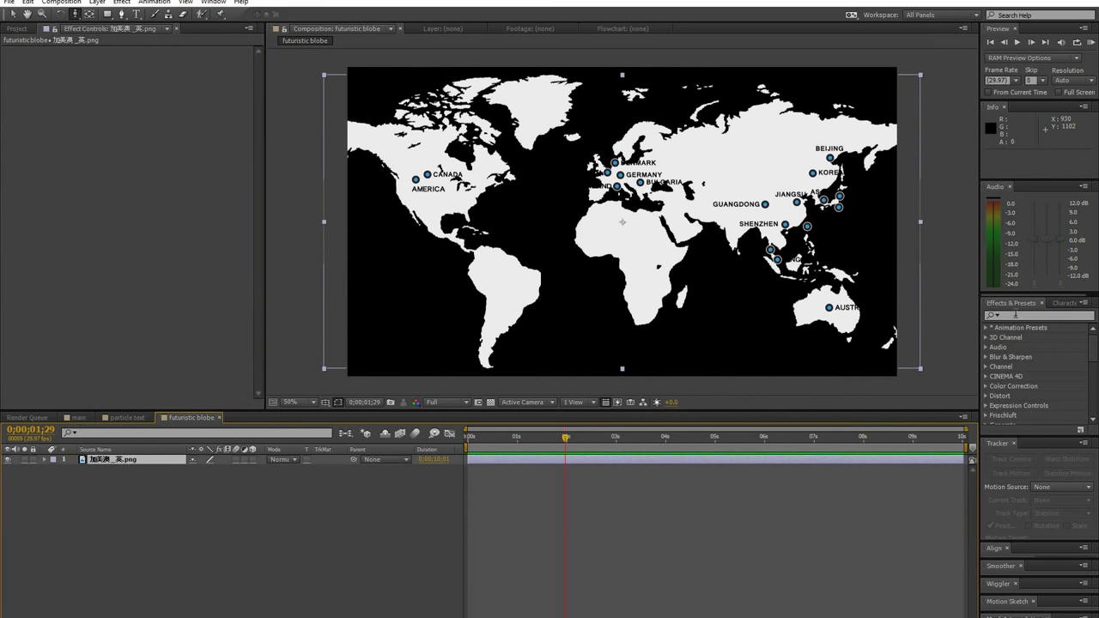
{"action": "left_click", "coordinate": [1034, 314]}
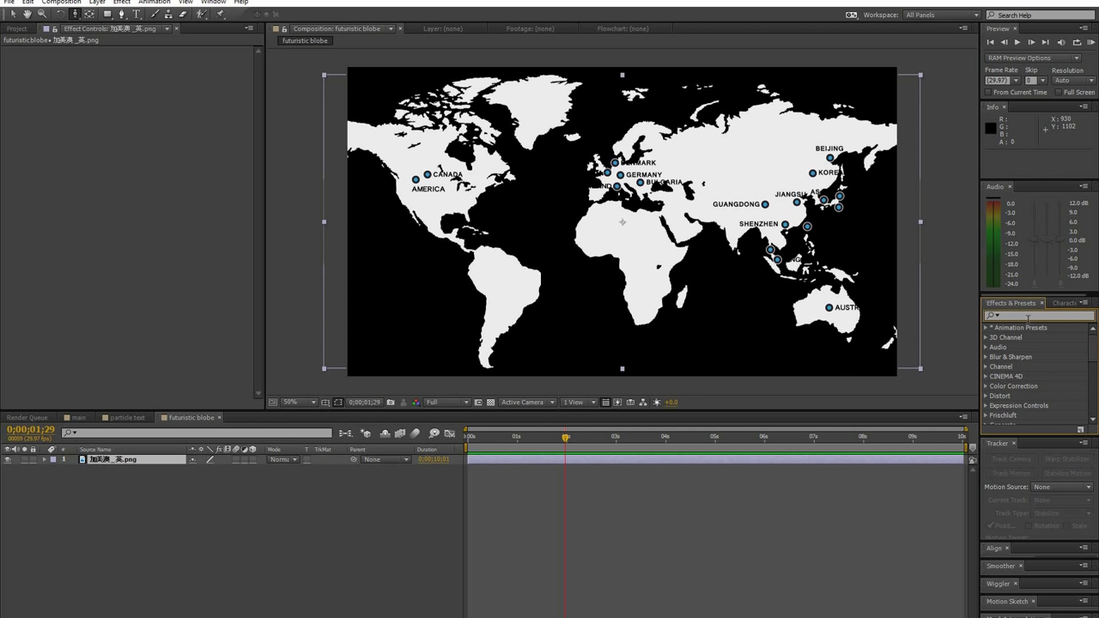
{"action": "type", "text": "cc"}
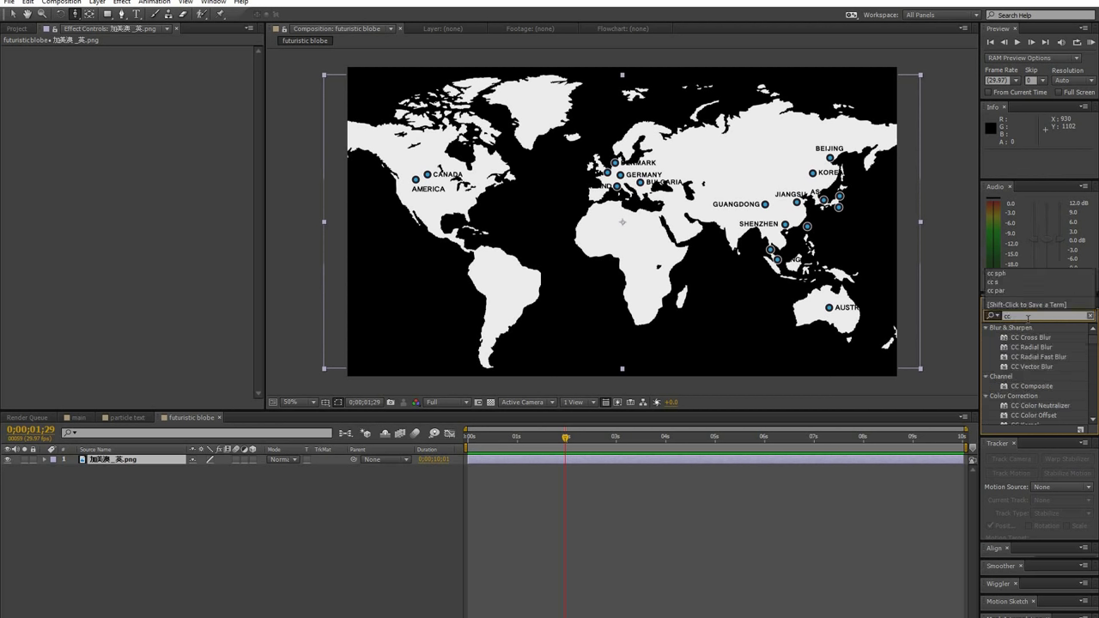
{"action": "type", "text": " sph"}
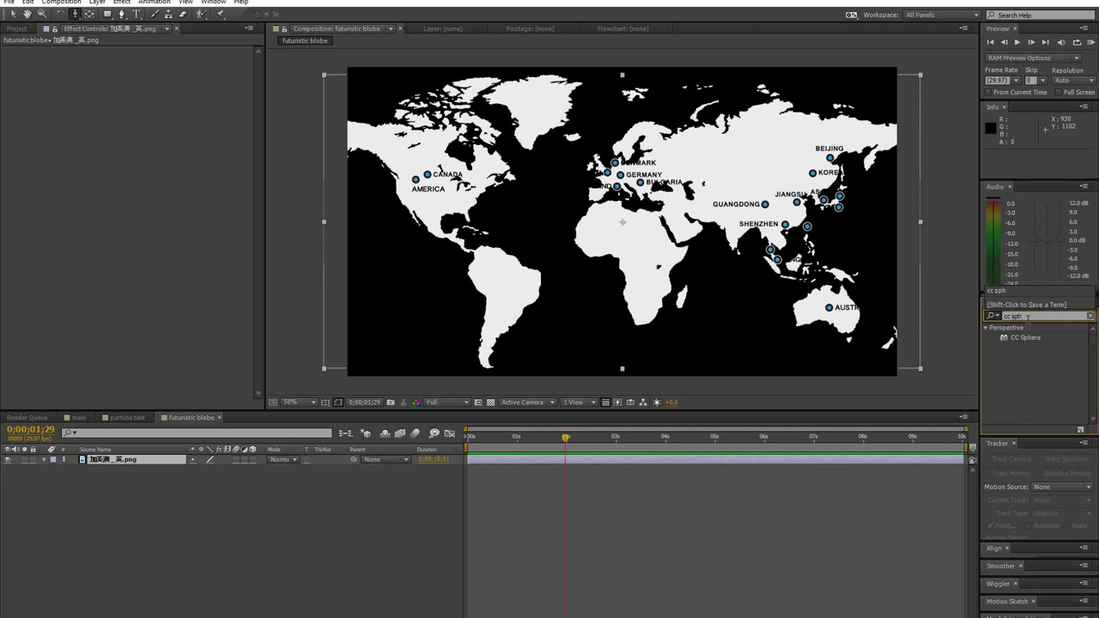
{"action": "left_click_drag", "start_coordinate": [1026, 337], "coordinate": [702, 250]}
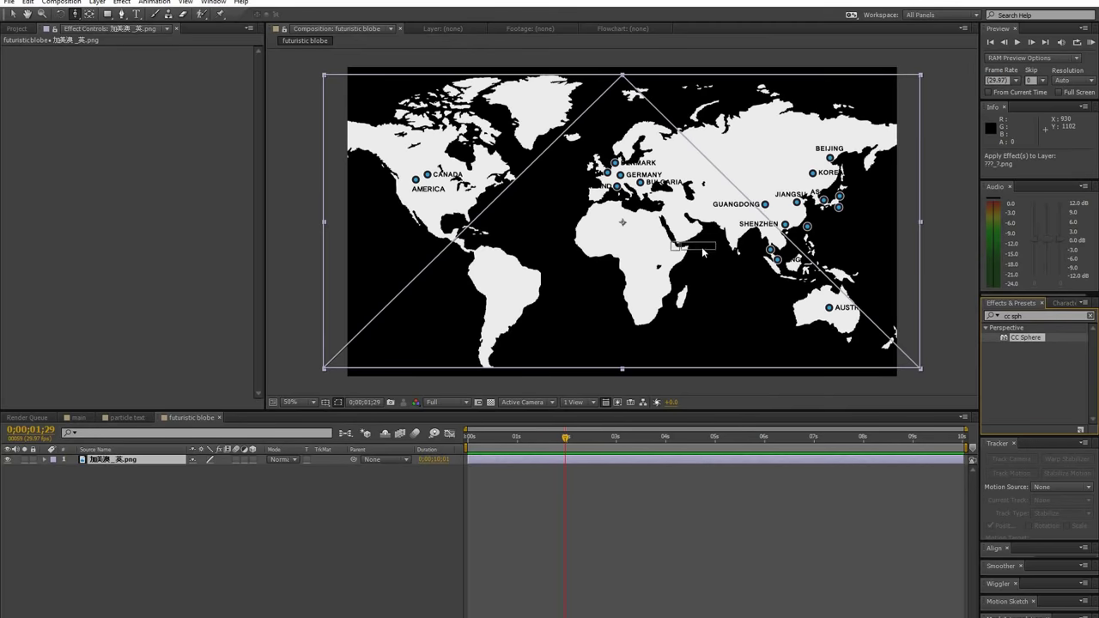
{"action": "left_click_drag", "start_coordinate": [702, 250], "coordinate": [703, 250]}
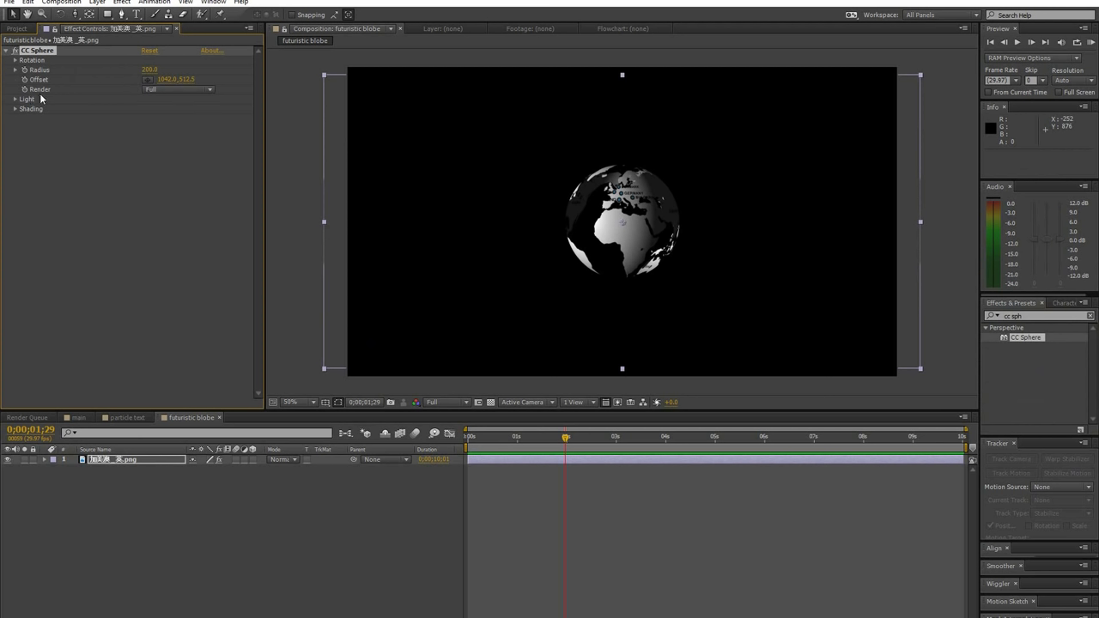
{"action": "left_click", "coordinate": [174, 88]}
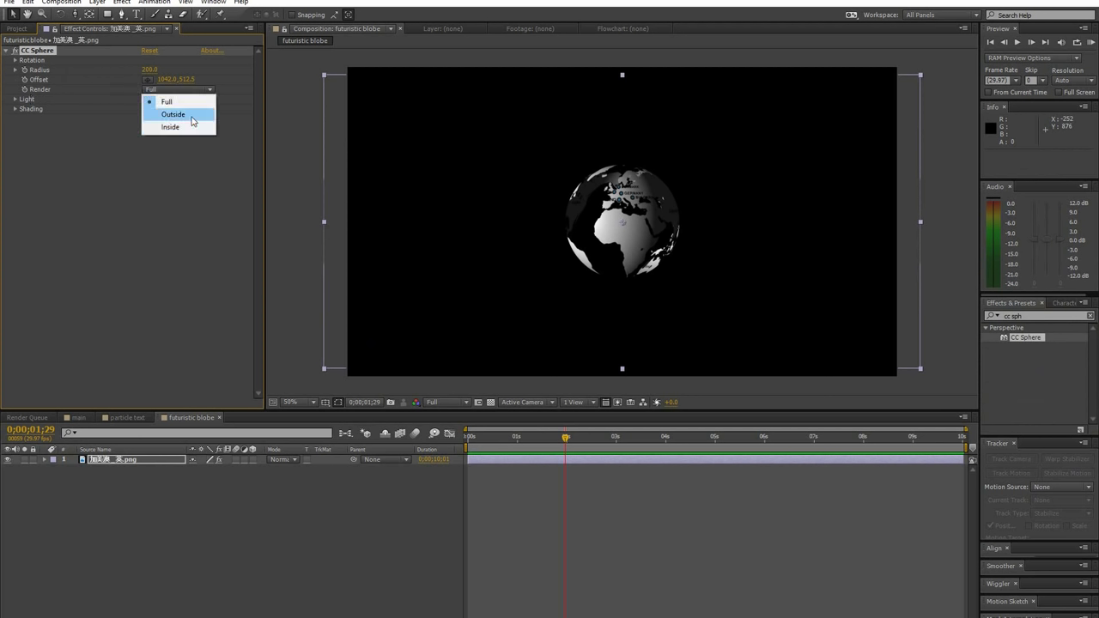
{"action": "left_click", "coordinate": [172, 113]}
Step: Add a new white solid layer to the composition
{"action": "right_click", "coordinate": [256, 509]}
{"action": "mouse_move", "coordinate": [277, 513]}
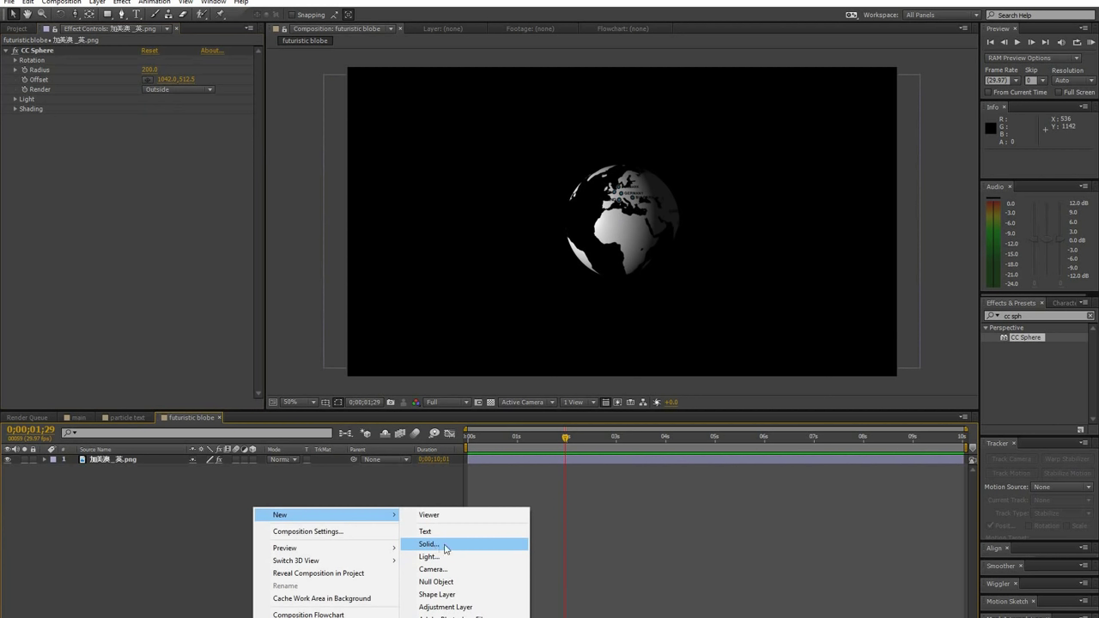
{"action": "left_click", "coordinate": [450, 548]}
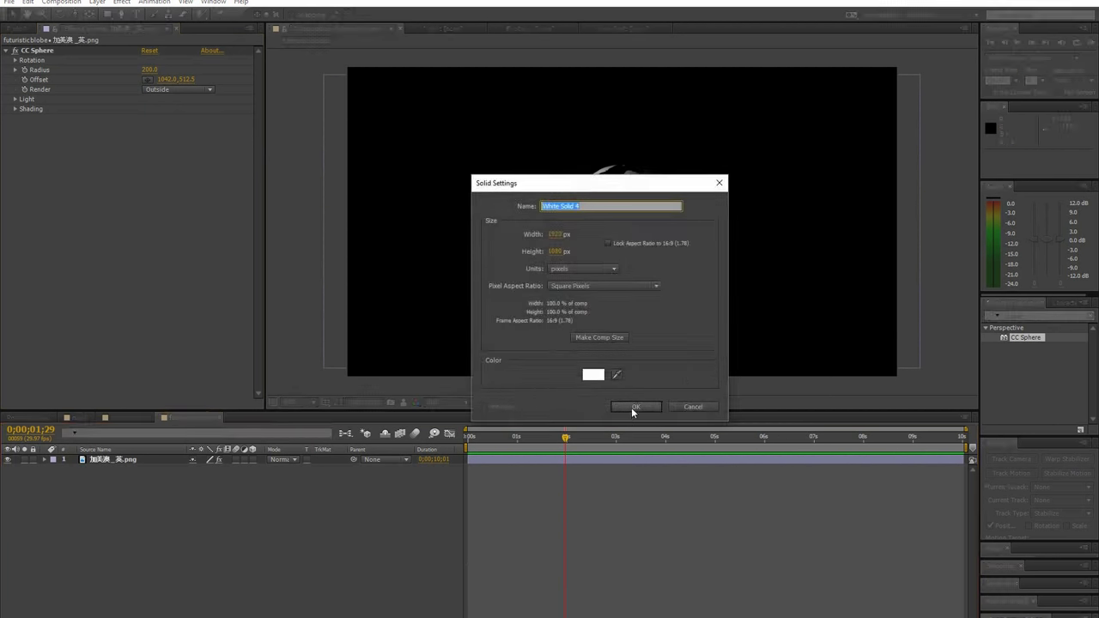
{"action": "left_click", "coordinate": [633, 407]}
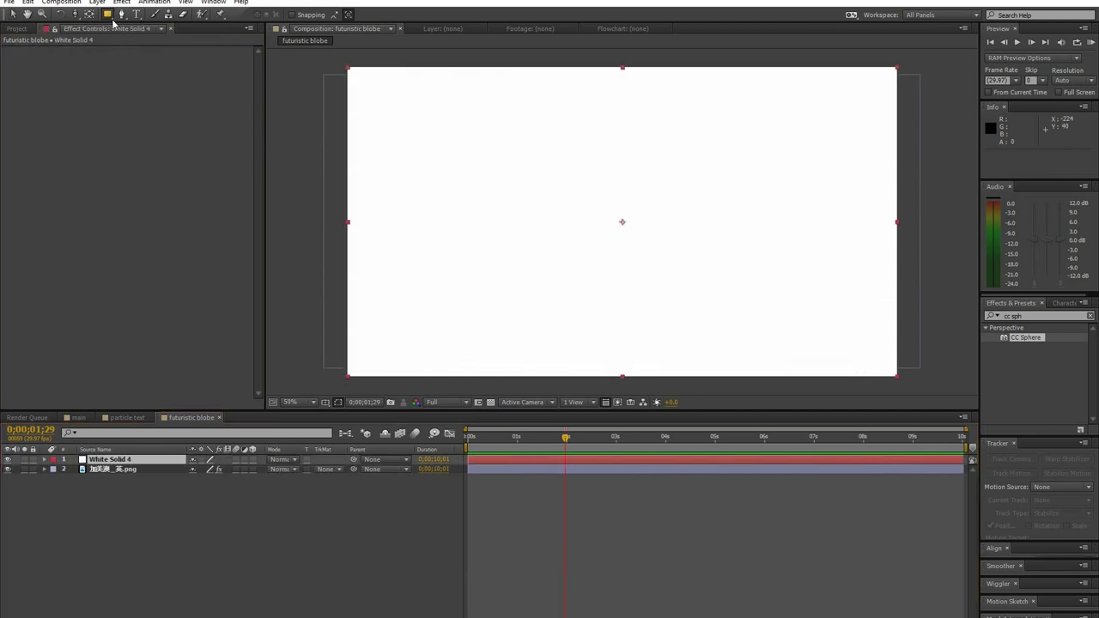
Step: Mask the solid to a centred circle and move it below the map layer
{"action": "left_click_drag", "start_coordinate": [110, 16], "coordinate": [140, 45]}
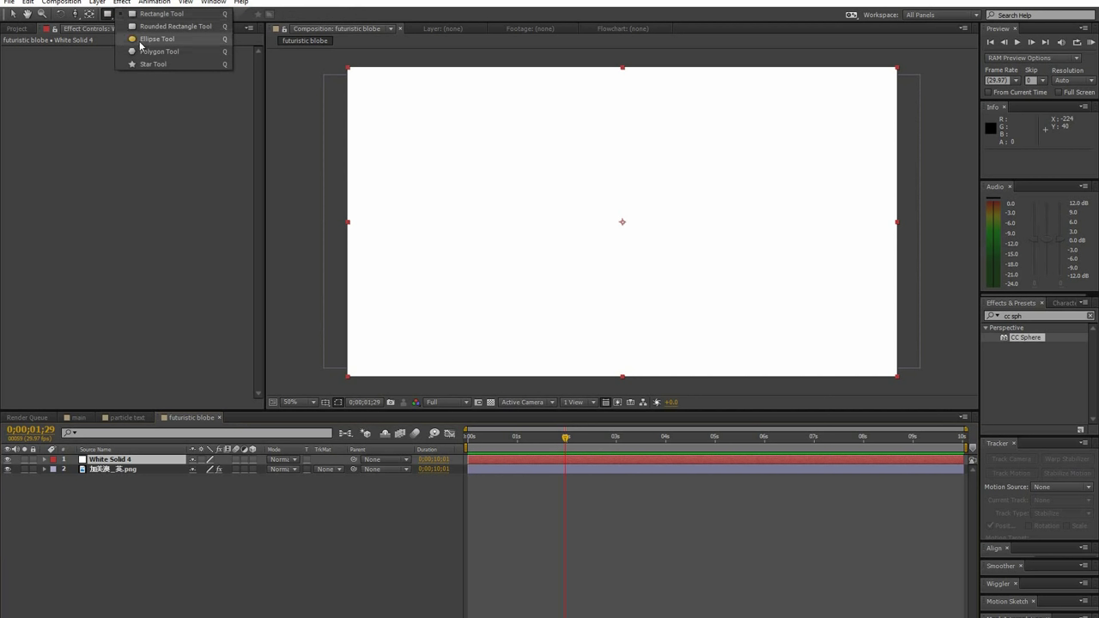
{"action": "mouse_move", "coordinate": [617, 220]}
{"action": "left_mouse_down"}
{"action": "mouse_move", "coordinate": [655, 261]}
{"action": "mouse_move", "coordinate": [628, 276]}
{"action": "left_mouse_up"}
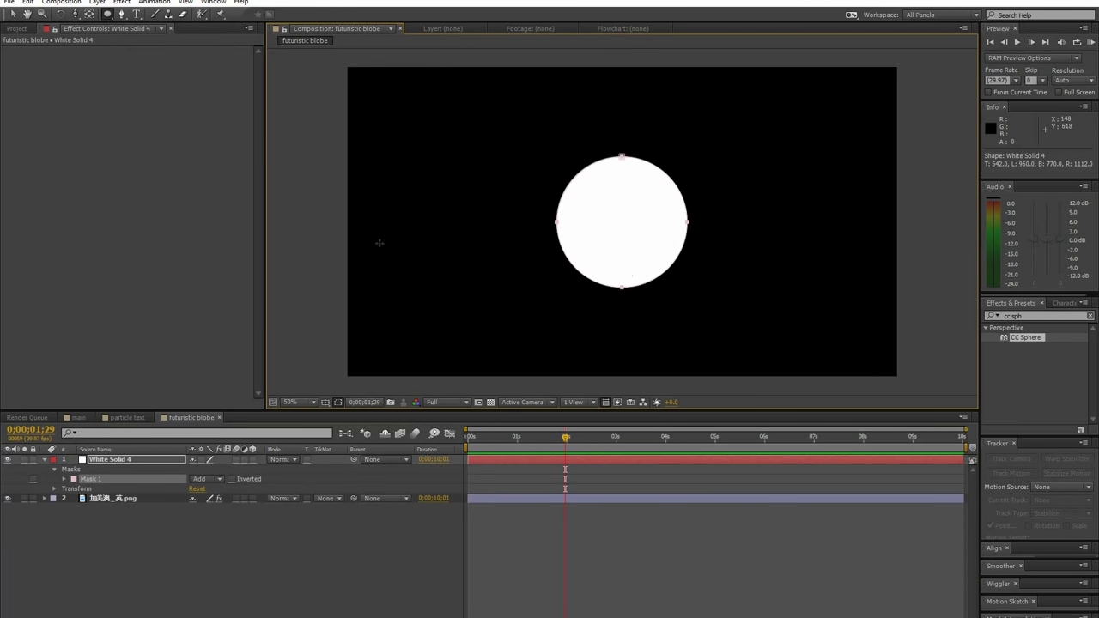
{"action": "left_click", "coordinate": [138, 462]}
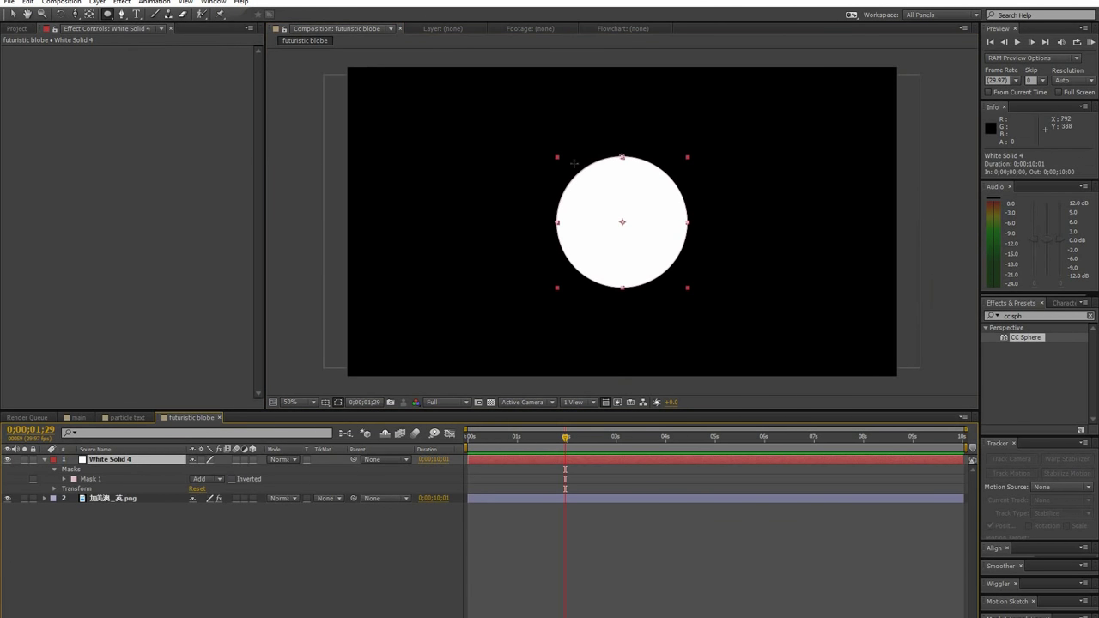
{"action": "left_click_drag", "start_coordinate": [158, 464], "coordinate": [147, 536]}
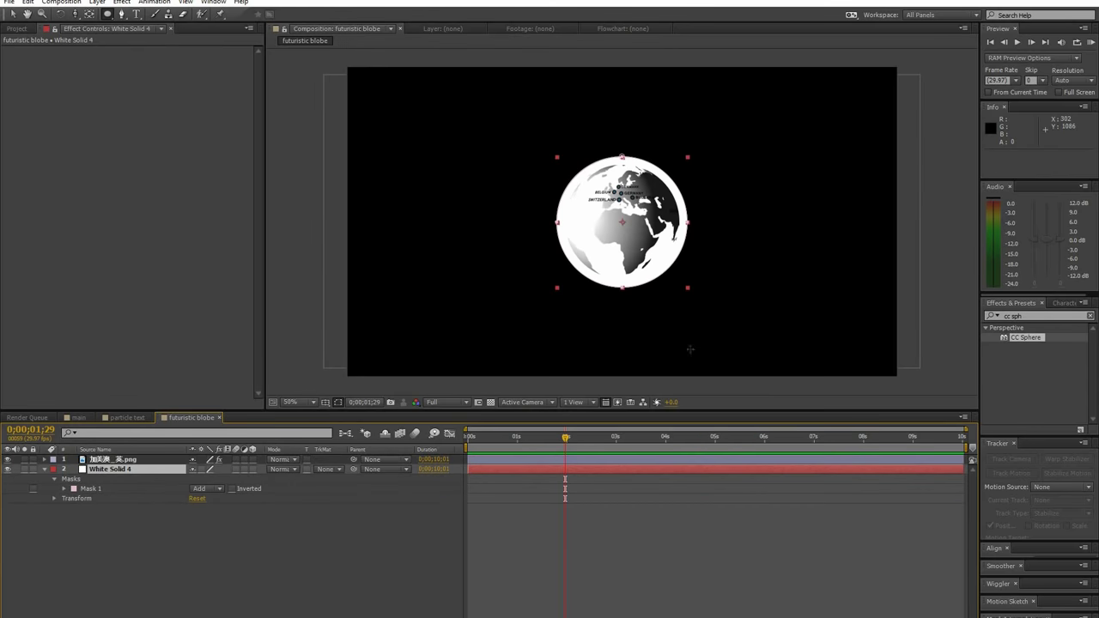
Step: Add a Point light and rename it Emitter
{"action": "right_click", "coordinate": [146, 521]}
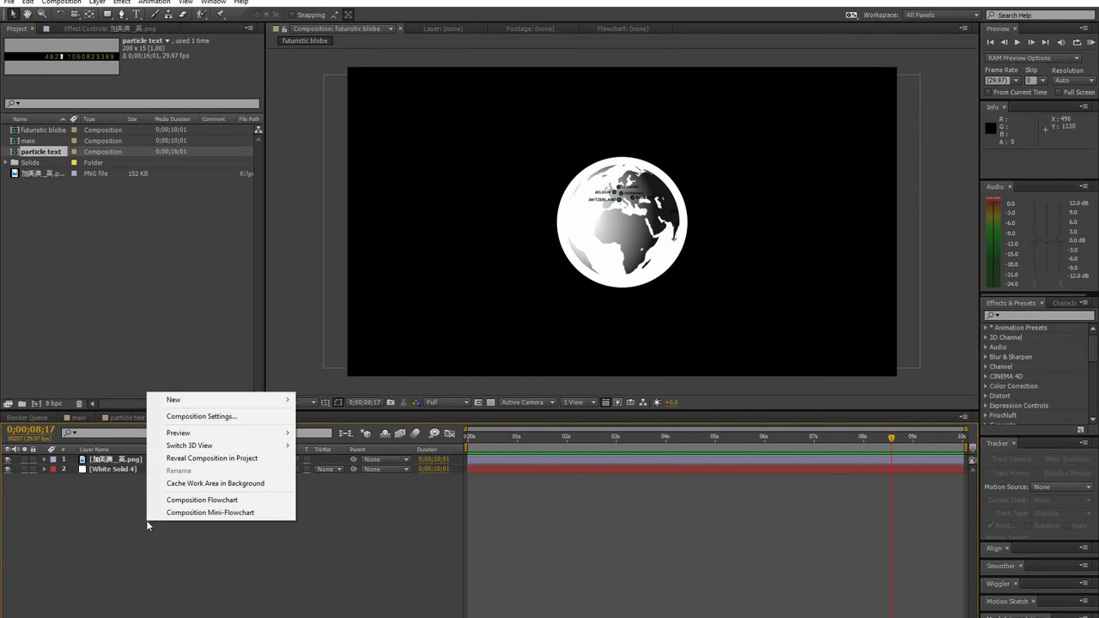
{"action": "mouse_move", "coordinate": [197, 401]}
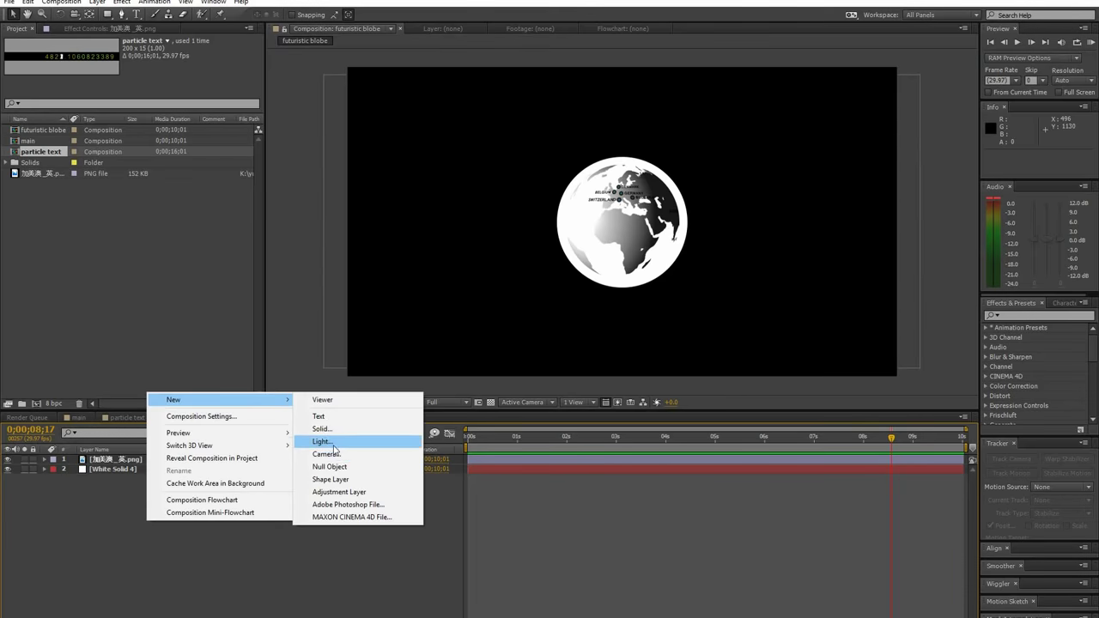
{"action": "left_click", "coordinate": [325, 441]}
{"action": "left_click", "coordinate": [555, 208]}
{"action": "left_click", "coordinate": [571, 248]}
{"action": "left_click", "coordinate": [555, 430]}
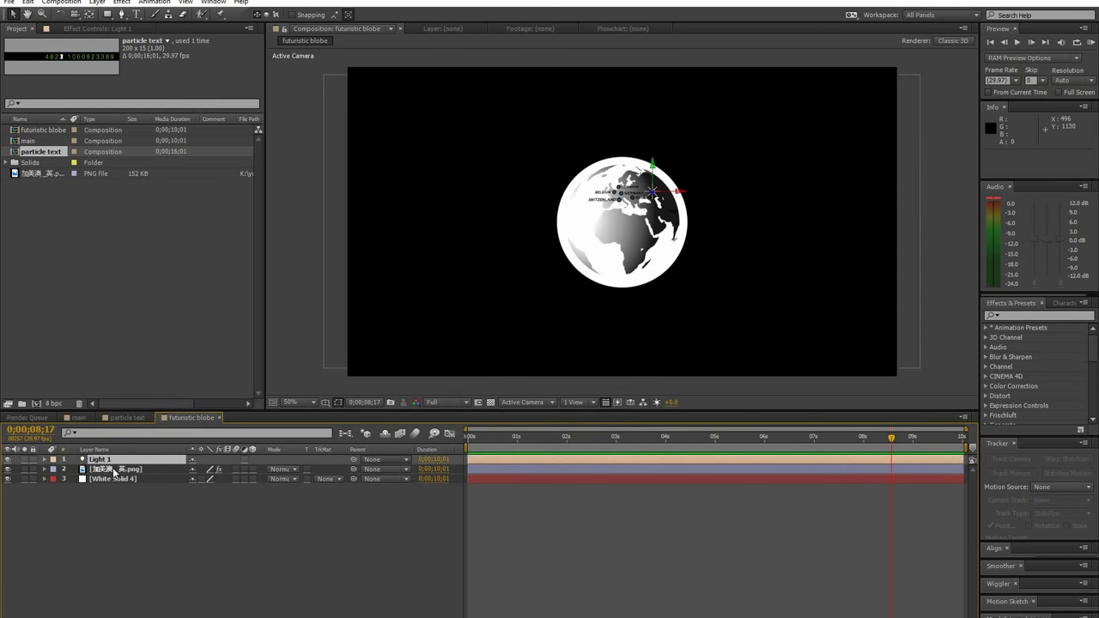
{"action": "right_click", "coordinate": [124, 460]}
{"action": "left_click", "coordinate": [159, 450]}
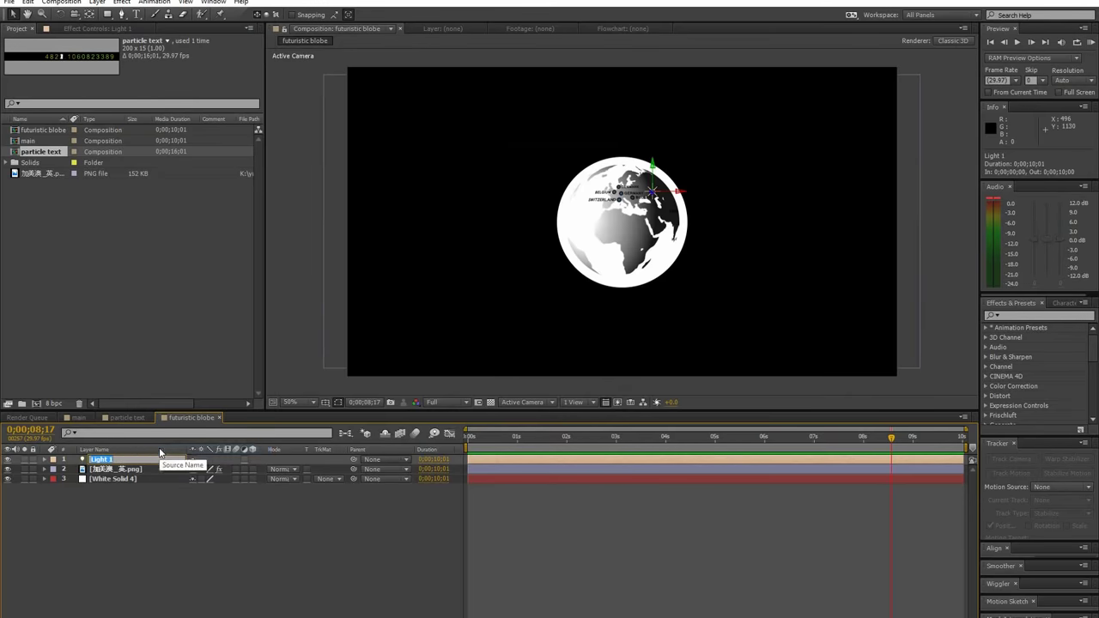
{"action": "type", "text": "Emi"}
{"action": "key", "text": "Return"}
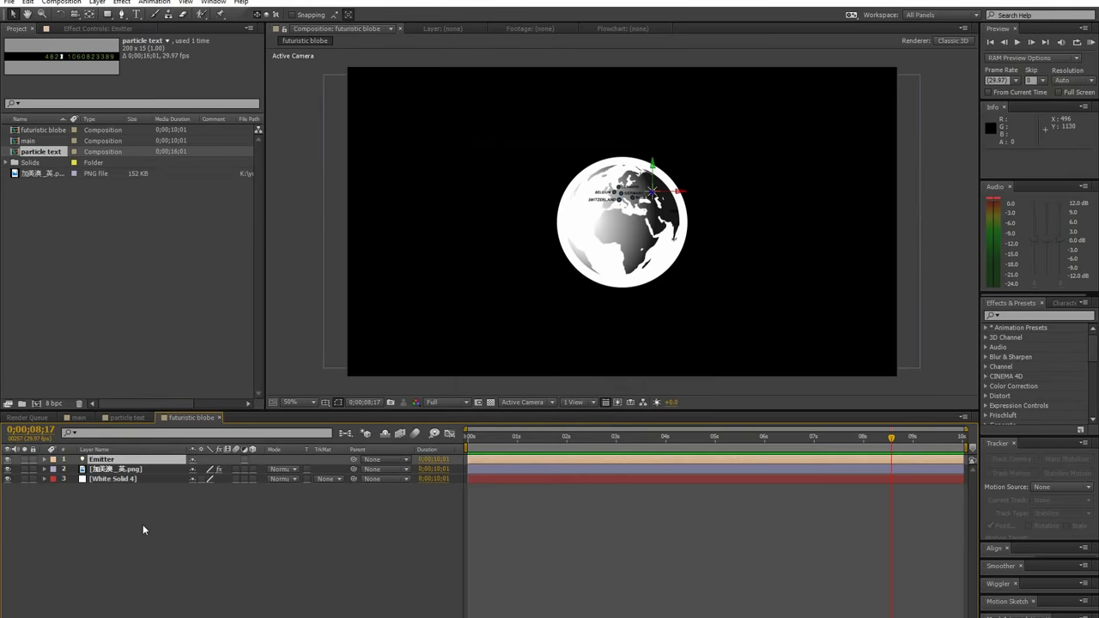
Step: Paste the white solid's circle mask path into the Emitter's Position at time zero
{"action": "left_click", "coordinate": [99, 483]}
{"action": "left_click", "coordinate": [99, 481]}
{"action": "left_click", "coordinate": [44, 480]}
{"action": "left_click", "coordinate": [107, 509]}
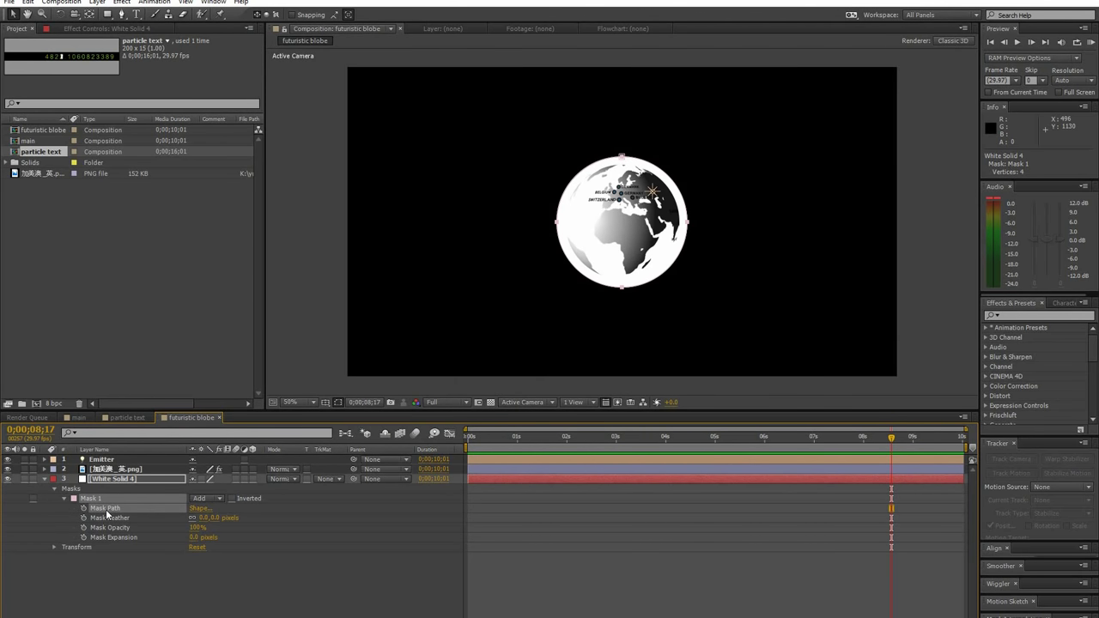
{"action": "left_click", "coordinate": [104, 459]}
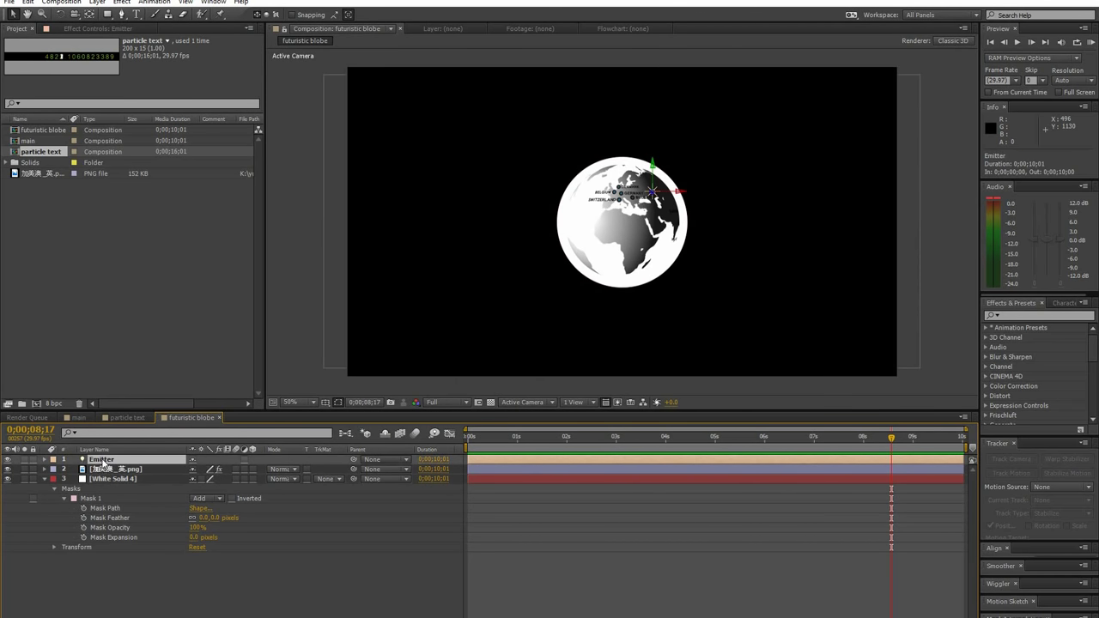
{"action": "left_click", "coordinate": [45, 459]}
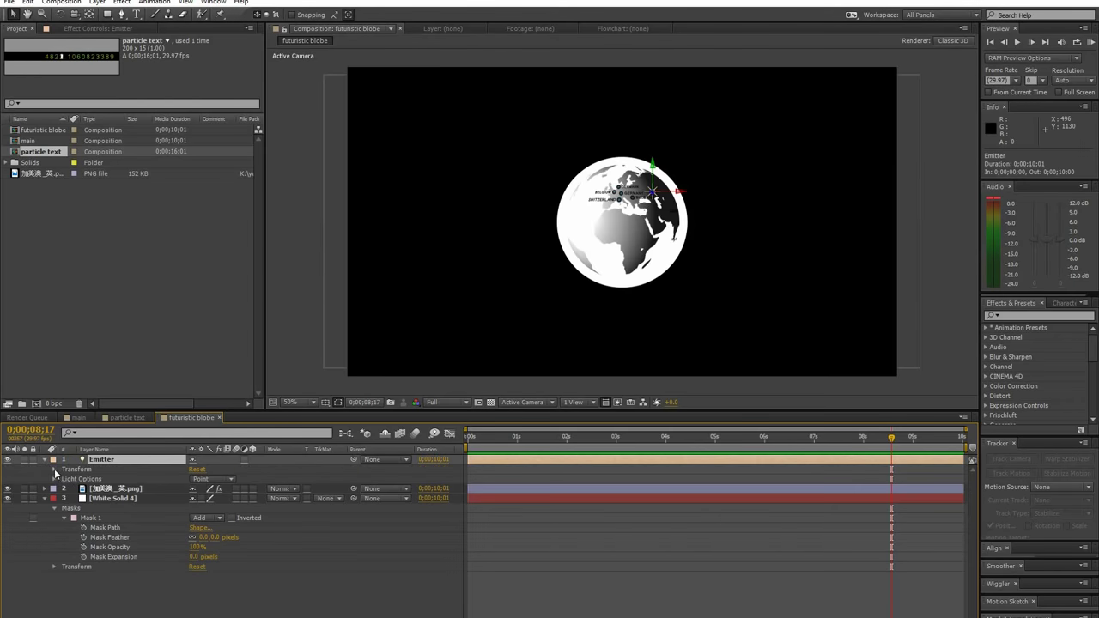
{"action": "left_click", "coordinate": [55, 470]}
{"action": "left_click", "coordinate": [91, 479]}
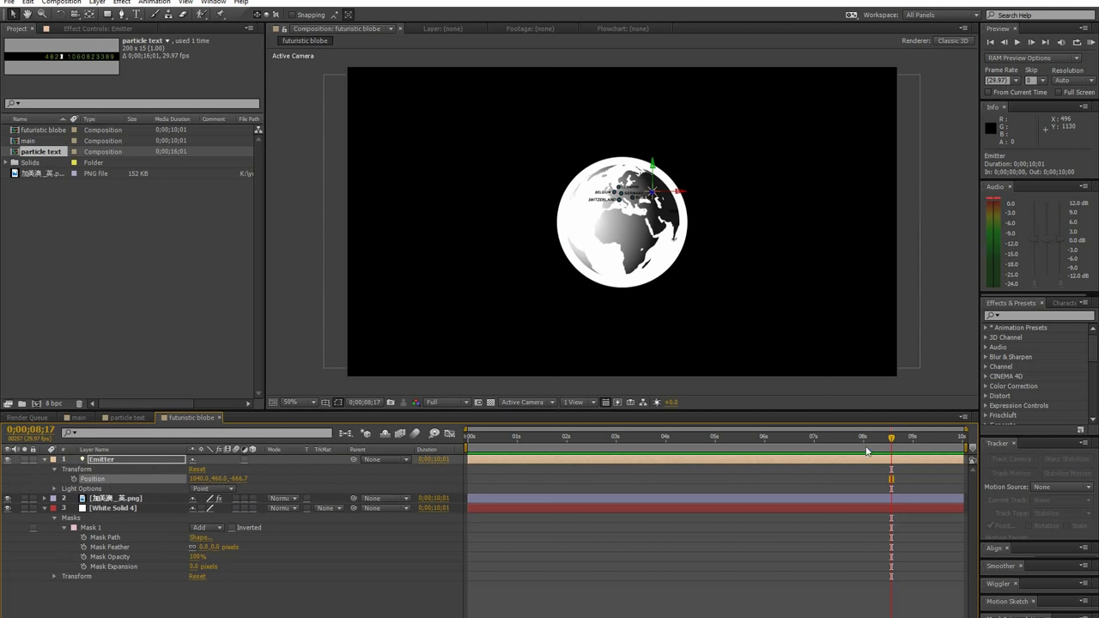
{"action": "key", "text": "Home"}
{"action": "key", "text": "ctrl+v"}
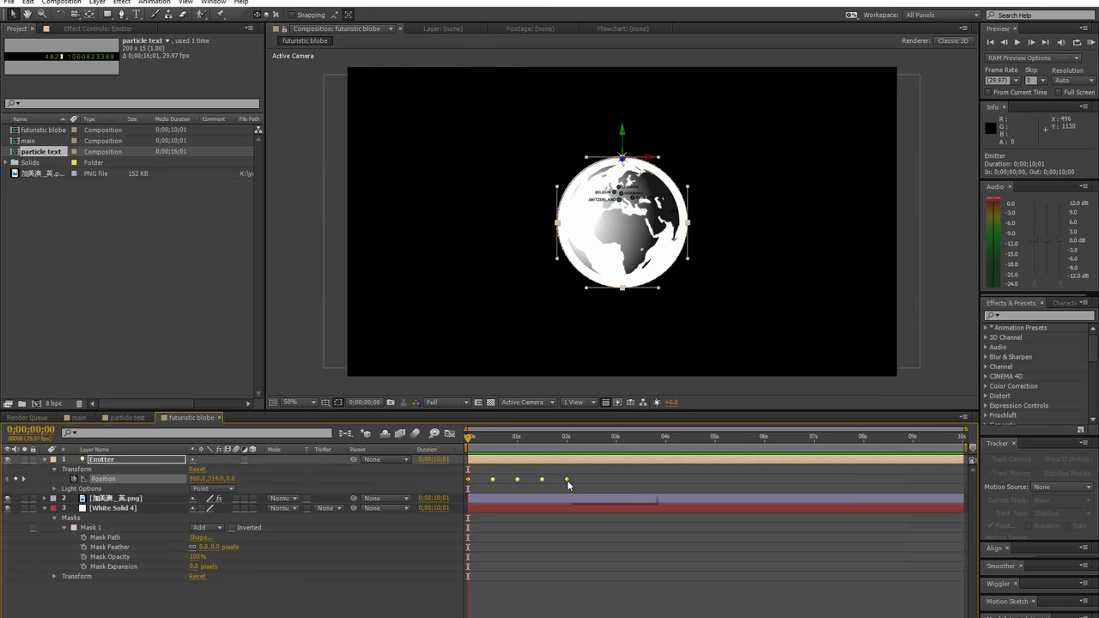
Step: Stretch the Emitter's Position keyframes so the last one sits near 10 seconds
{"action": "left_click_drag", "start_coordinate": [567, 479], "coordinate": [848, 479]}
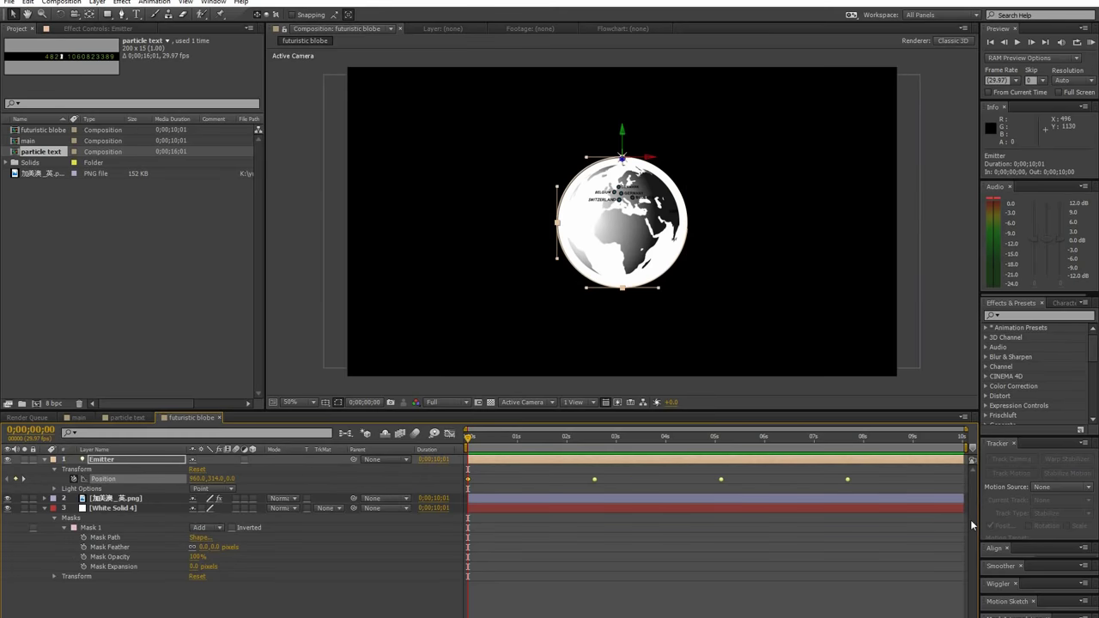
{"action": "left_click_drag", "start_coordinate": [970, 519], "coordinate": [961, 520]}
{"action": "left_click", "coordinate": [429, 591]}
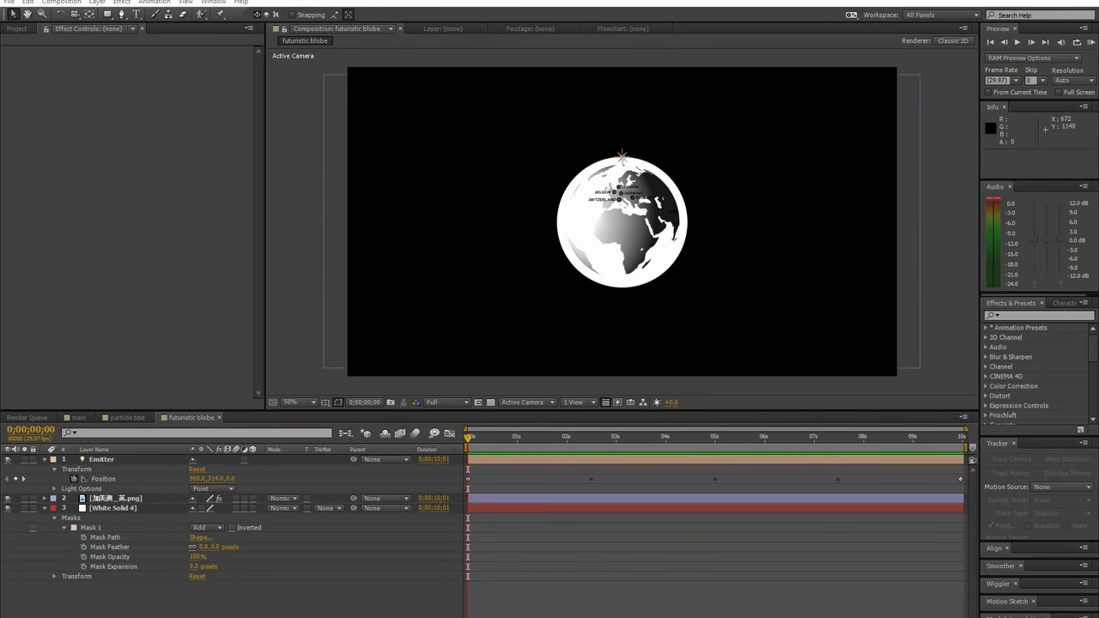
Step: Create a new solid layer named 'light cycle'
{"action": "right_click", "coordinate": [369, 492]}
{"action": "mouse_move", "coordinate": [429, 498]}
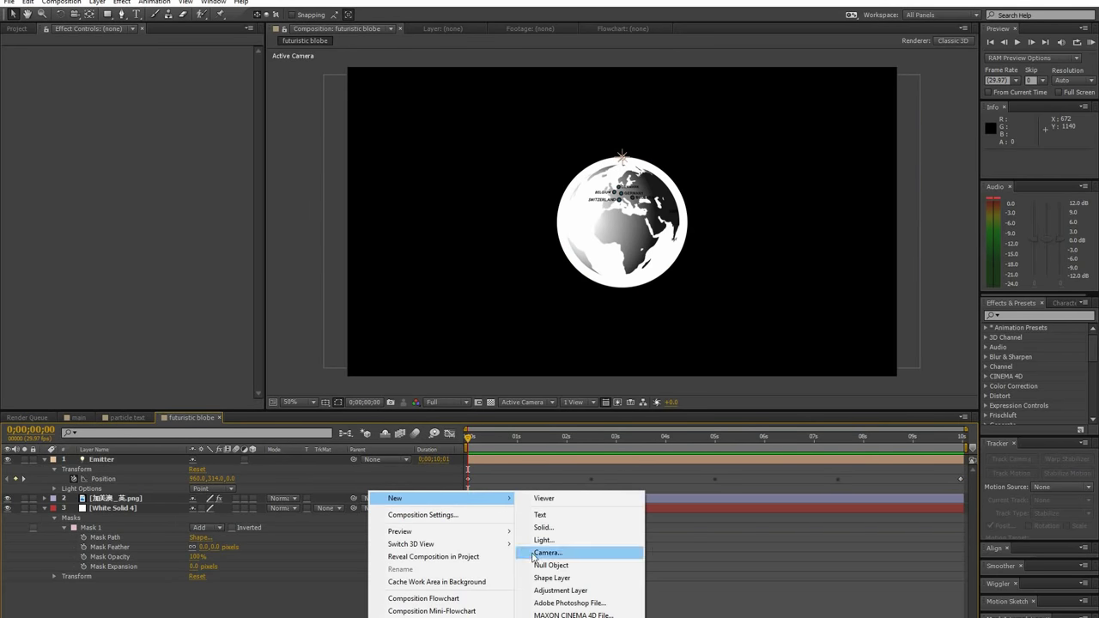
{"action": "left_click", "coordinate": [568, 530]}
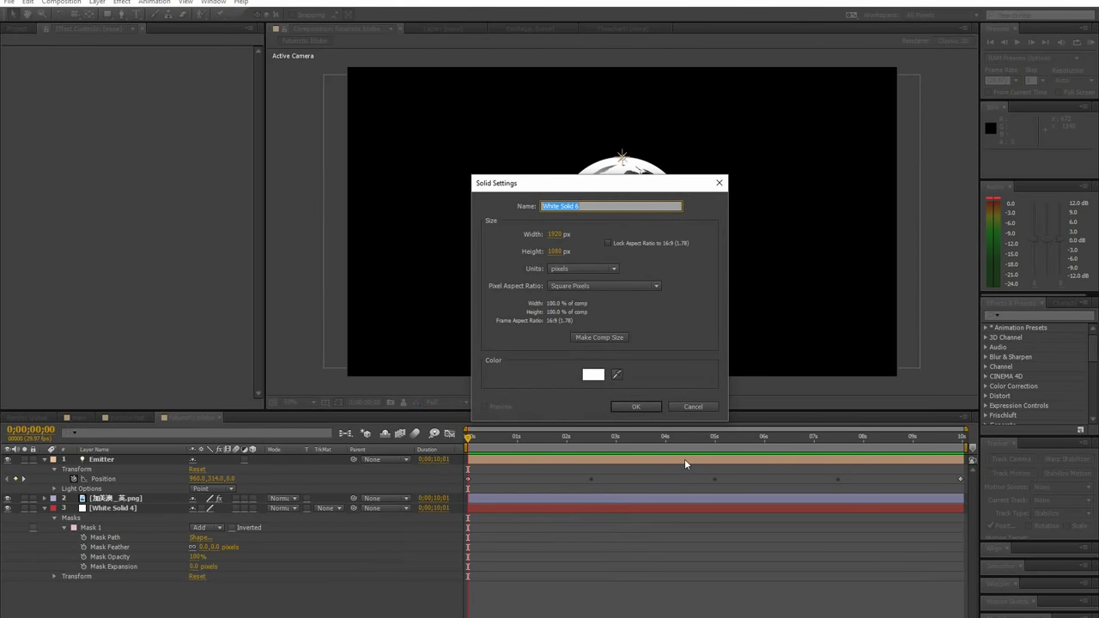
{"action": "type", "text": "b"}
{"action": "left_click", "coordinate": [636, 408]}
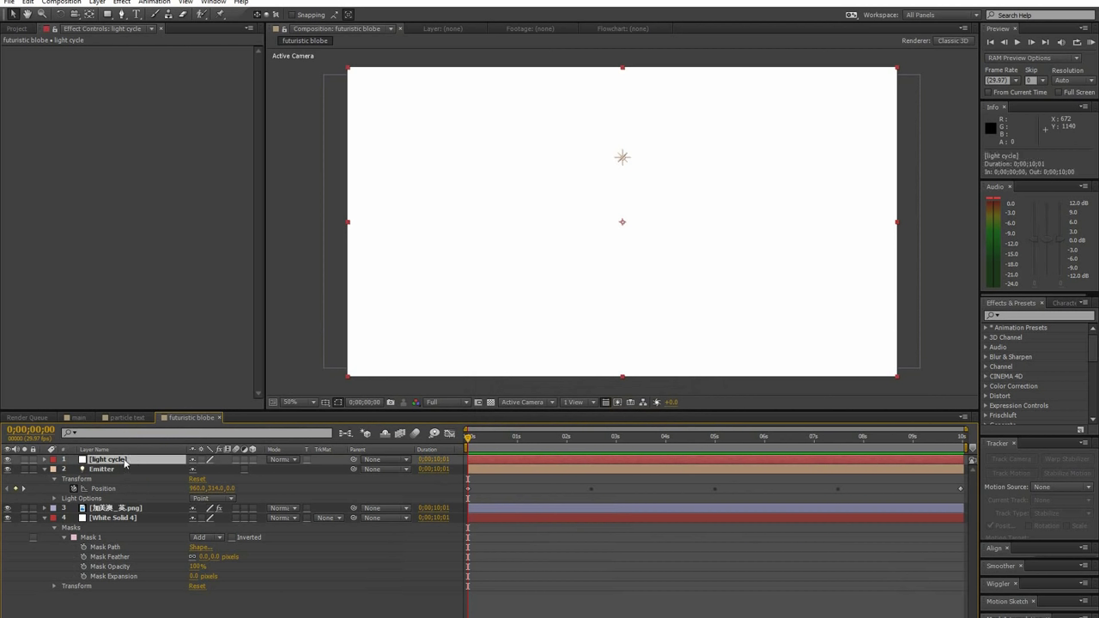
Step: Apply Trapcode Particular to the light cycle solid
{"action": "left_click", "coordinate": [121, 2]}
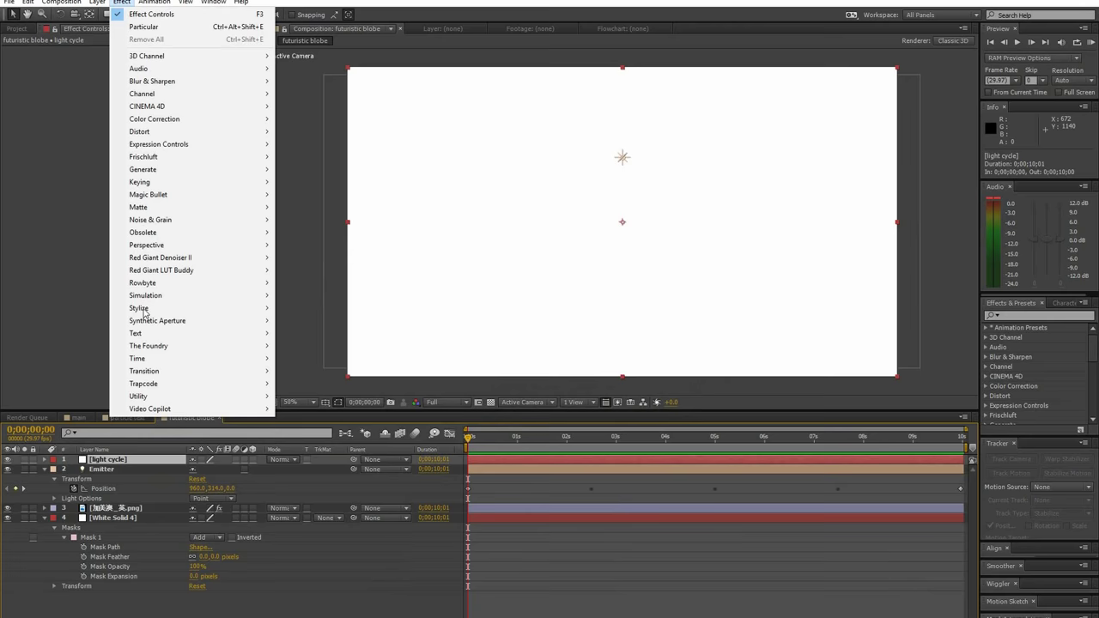
{"action": "mouse_move", "coordinate": [157, 388]}
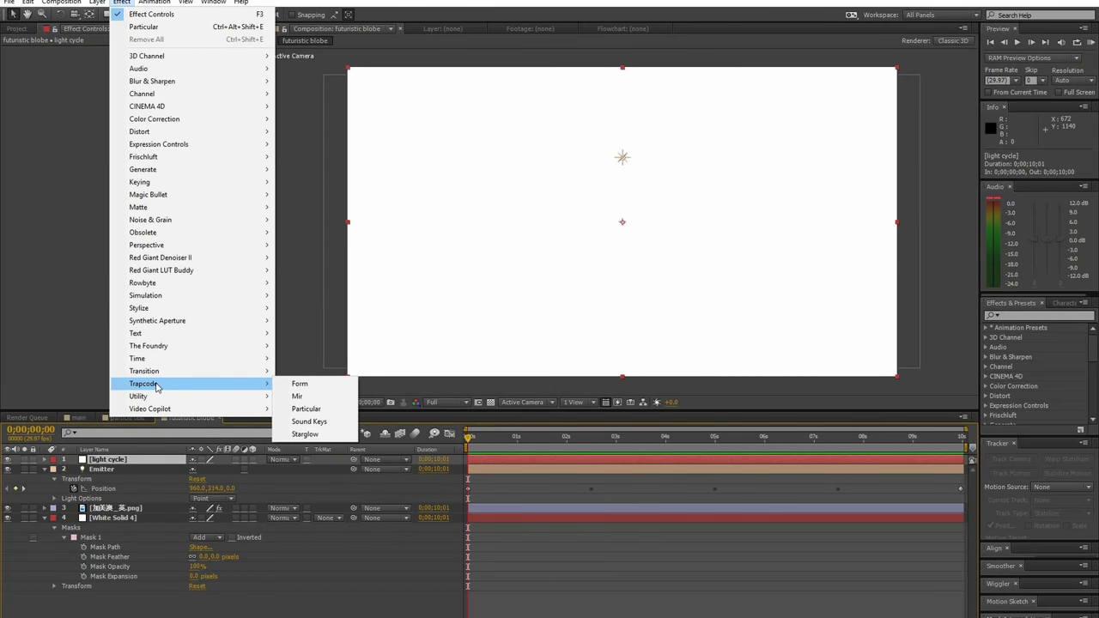
{"action": "left_click", "coordinate": [318, 411]}
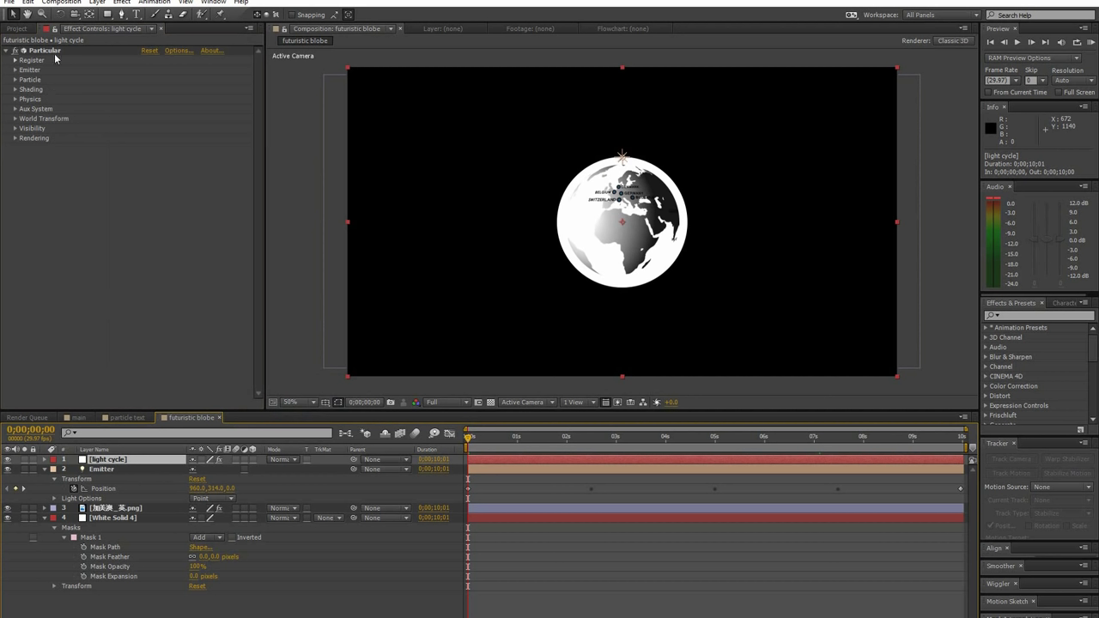
Step: Set Particular's Emitter Type to Light(s) and Velocity to 0
{"action": "left_click", "coordinate": [14, 69]}
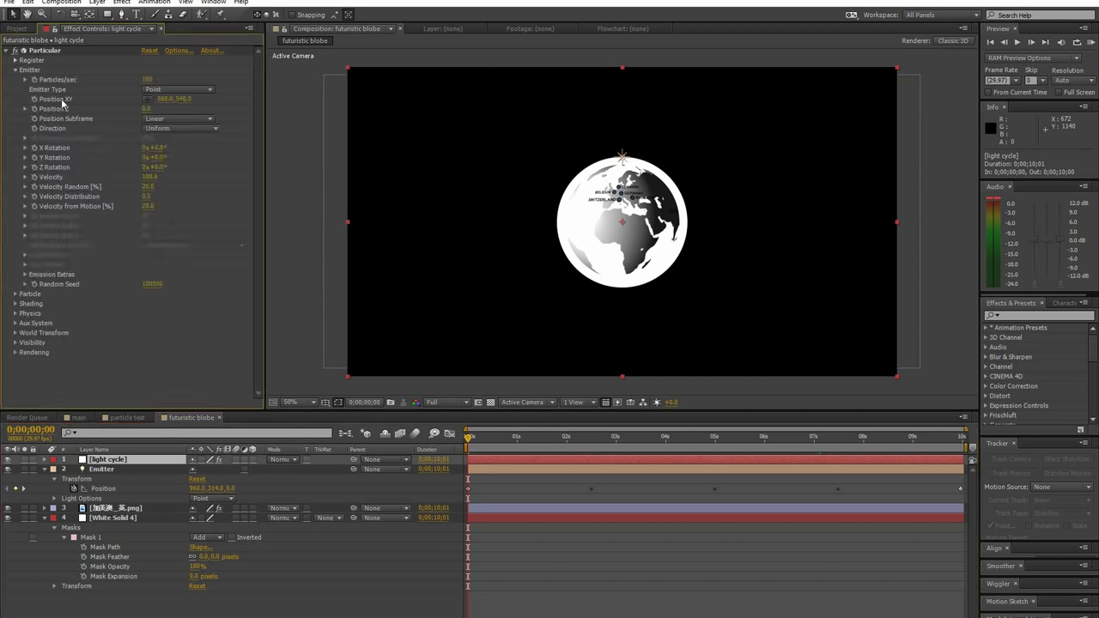
{"action": "left_click", "coordinate": [196, 91]}
{"action": "left_click", "coordinate": [181, 154]}
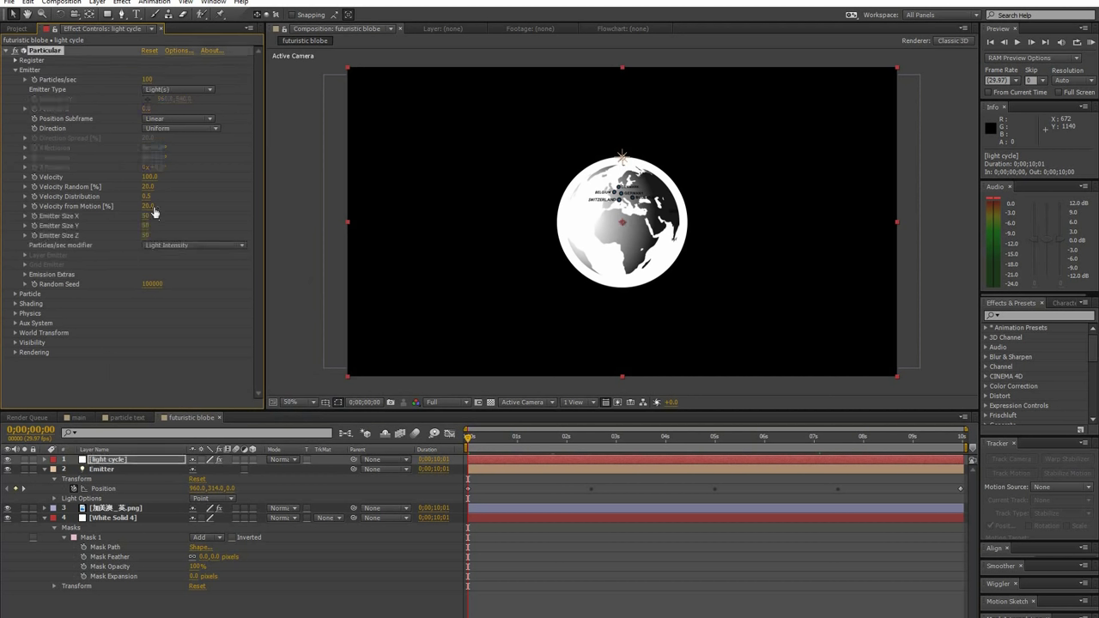
{"action": "left_click", "coordinate": [149, 177]}
{"action": "type", "text": "0"}
{"action": "key", "text": "Return"}
Step: Zero Velocity Random, Velocity from Motion and Emitter Size X and Y
{"action": "left_click", "coordinate": [150, 186]}
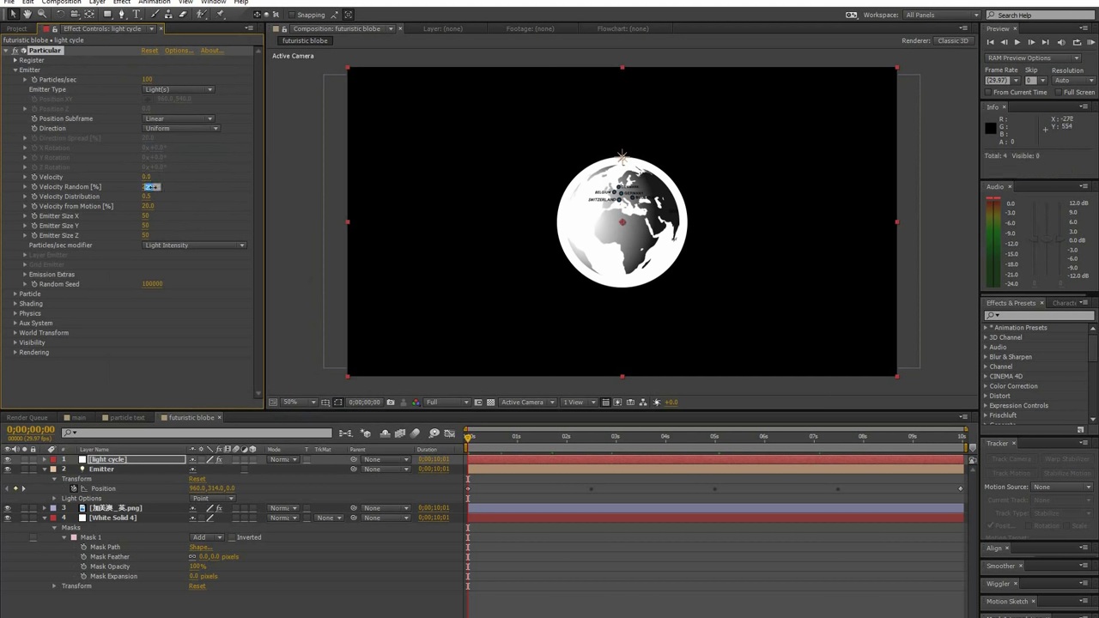
{"action": "type", "text": "0"}
{"action": "left_click", "coordinate": [150, 206]}
{"action": "type", "text": "0"}
{"action": "left_click", "coordinate": [150, 216]}
{"action": "type", "text": "0"}
{"action": "left_click", "coordinate": [151, 226]}
Step: Set Emitter Size Y and Z to 0
{"action": "type", "text": "0"}
{"action": "left_click", "coordinate": [151, 235]}
{"action": "type", "text": "0"}
{"action": "key", "text": "Return"}
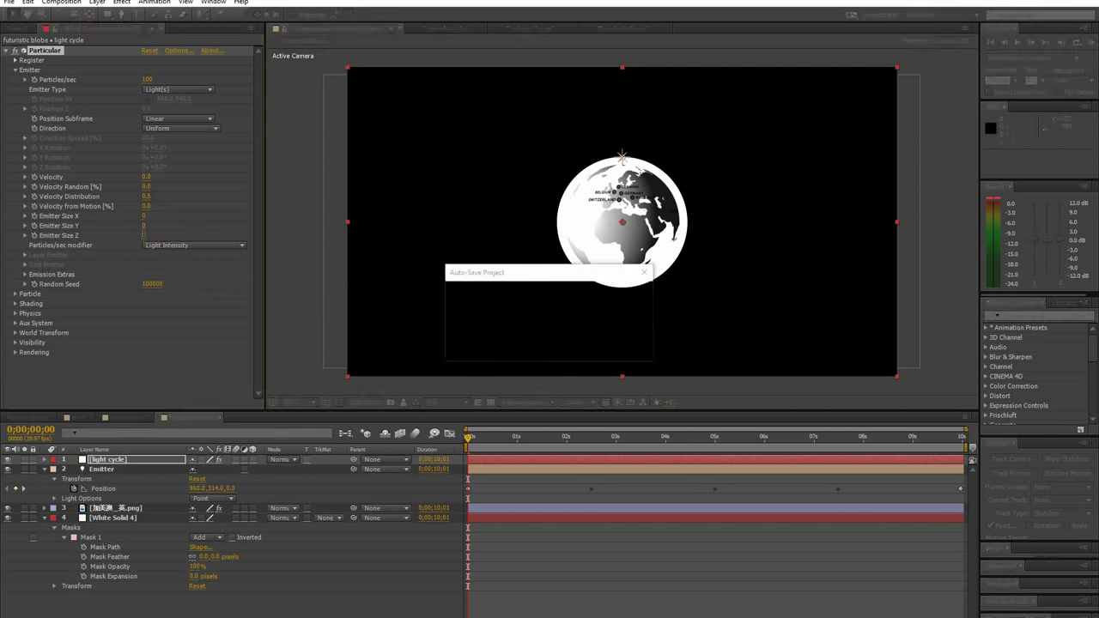
Step: Give the particles a Life of 1.7 seconds and Size 4.9
{"action": "left_click", "coordinate": [15, 293]}
{"action": "scroll", "coordinate": [14, 300], "scroll_direction": "down", "scroll_amount": 3}
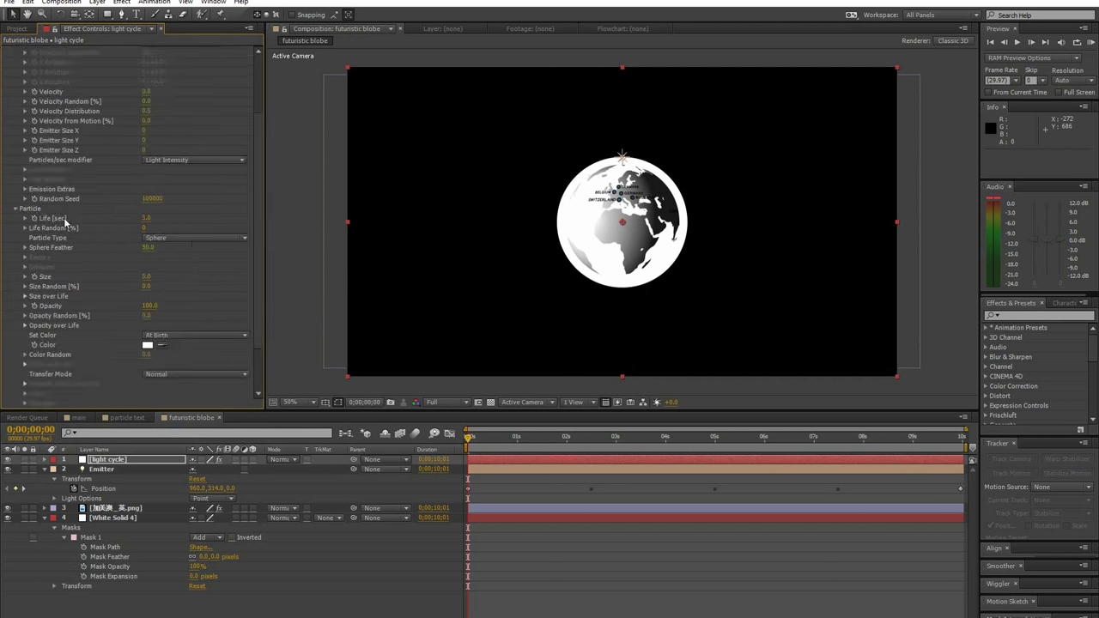
{"action": "left_click", "coordinate": [147, 218]}
{"action": "key", "text": "Return"}
{"action": "left_click", "coordinate": [146, 277]}
{"action": "key", "text": "Return"}
Step: Set the particle colour to a bright green
{"action": "scroll", "coordinate": [259, 265], "scroll_direction": "down", "scroll_amount": 3}
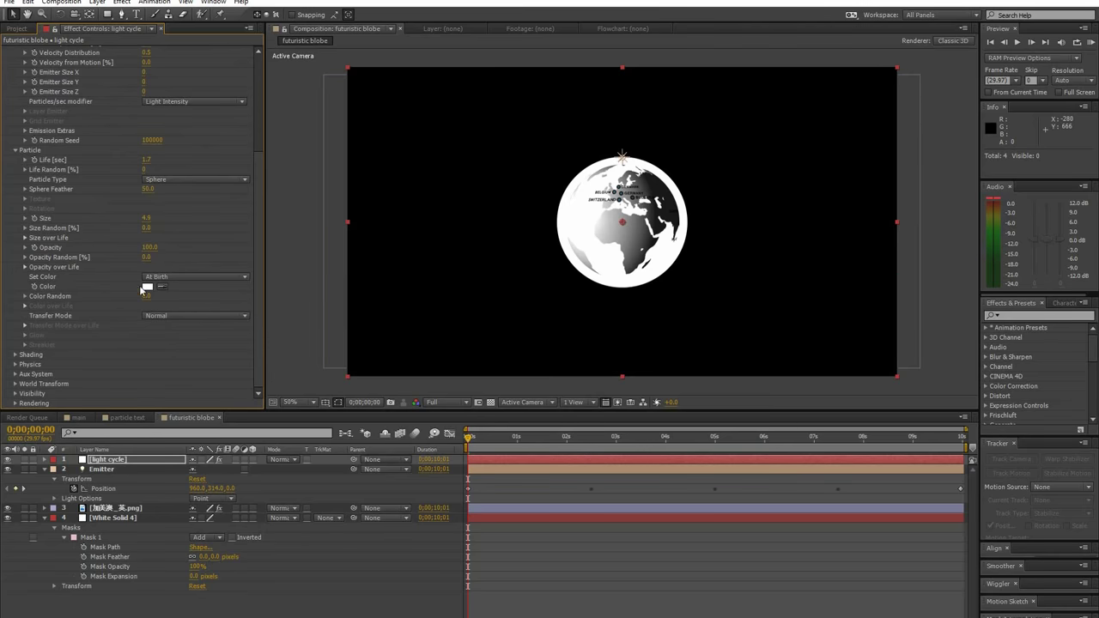
{"action": "left_click", "coordinate": [147, 287]}
{"action": "left_click", "coordinate": [789, 533]}
{"action": "left_click", "coordinate": [755, 441]}
{"action": "mouse_move", "coordinate": [755, 442]}
{"action": "left_mouse_down"}
{"action": "mouse_move", "coordinate": [748, 474]}
{"action": "mouse_move", "coordinate": [769, 464]}
{"action": "left_mouse_up"}
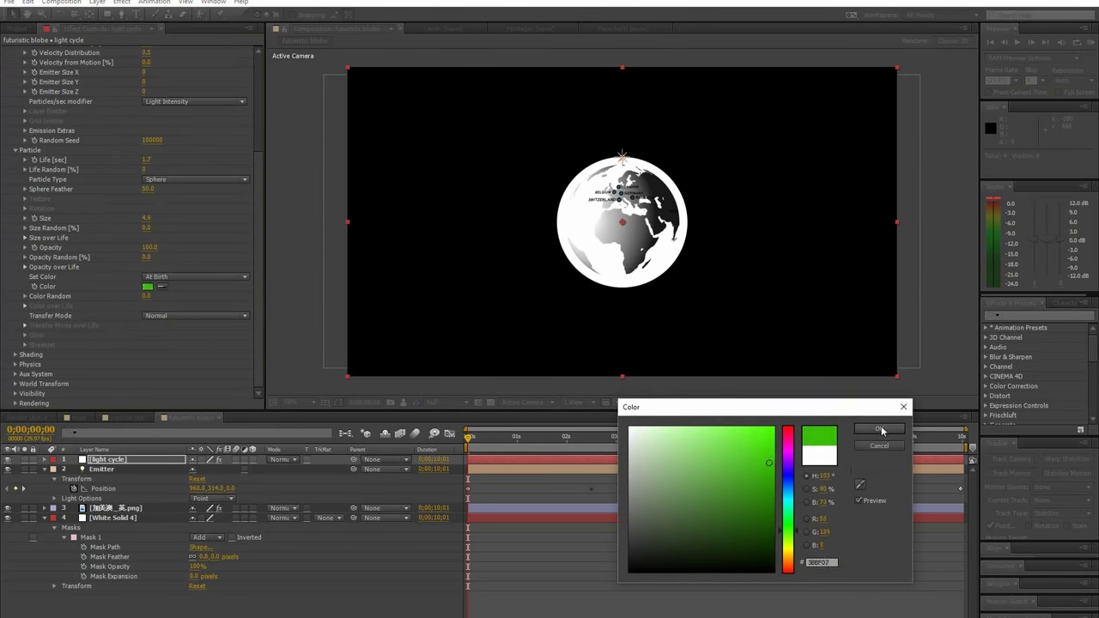
{"action": "left_click", "coordinate": [774, 451]}
{"action": "left_click", "coordinate": [898, 430]}
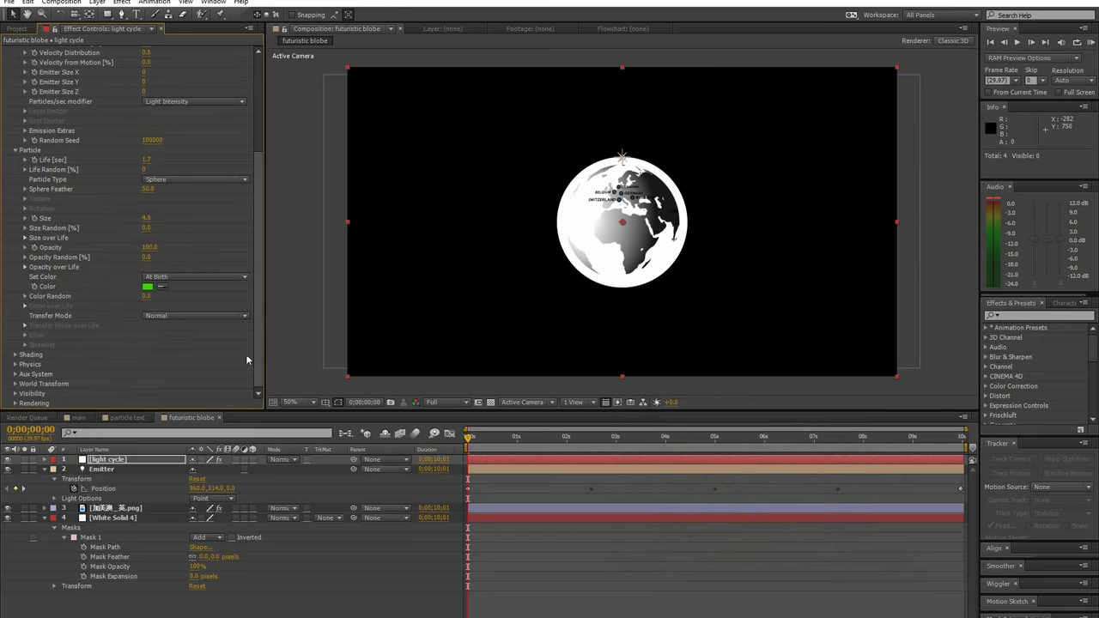
Step: Make the Aux System emit Continuously at 287 particles per second
{"action": "left_click", "coordinate": [16, 374]}
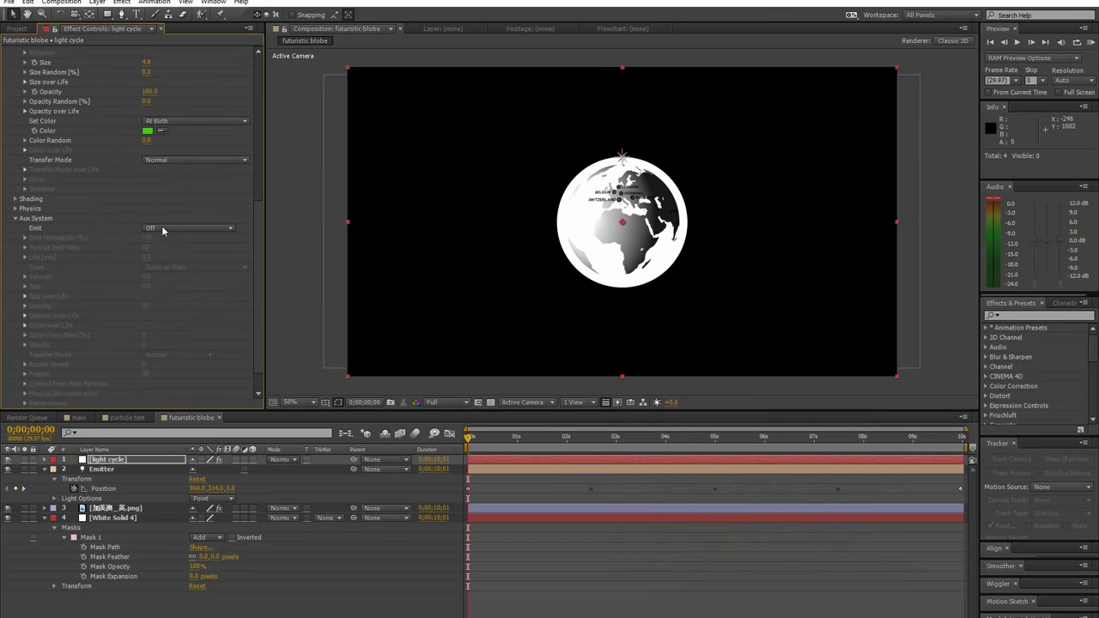
{"action": "left_click", "coordinate": [200, 229]}
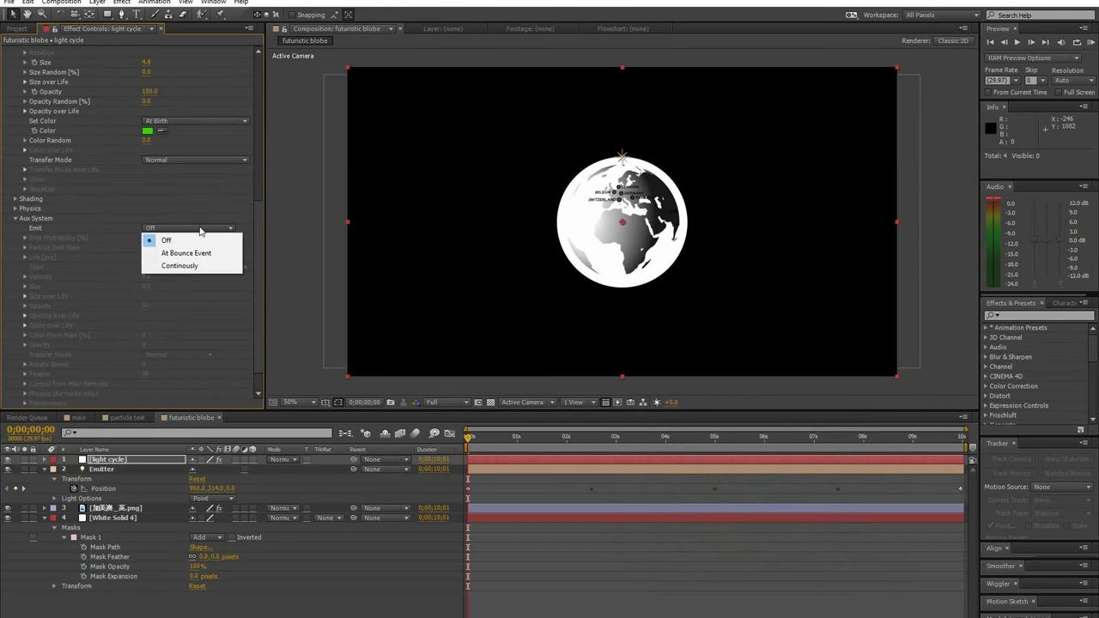
{"action": "left_click", "coordinate": [190, 266]}
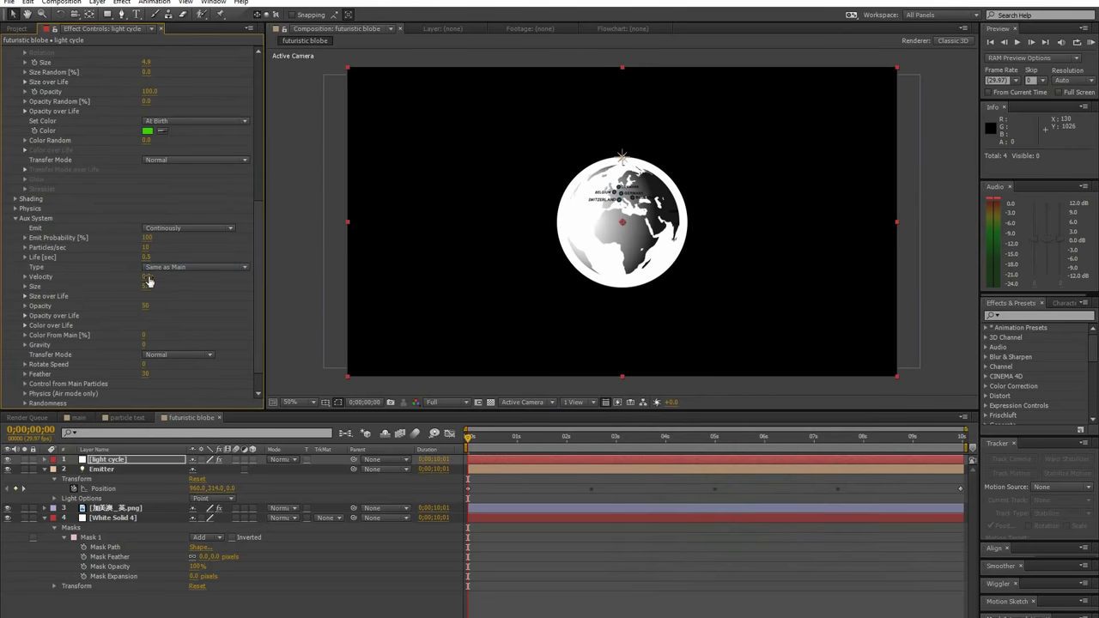
{"action": "left_click", "coordinate": [146, 247]}
{"action": "type", "text": "287"}
{"action": "key", "text": "Return"}
Step: Set aux Life 0.2, Color From Main 100, Gravity 200 and Rotate Speed 10
{"action": "left_click", "coordinate": [147, 257]}
{"action": "type", "text": "8"}
{"action": "key", "text": "Return"}
{"action": "left_click", "coordinate": [144, 335]}
{"action": "type", "text": "00"}
{"action": "key", "text": "Return"}
{"action": "left_click", "coordinate": [146, 345]}
{"action": "left_click", "coordinate": [143, 364]}
{"action": "type", "text": "10"}
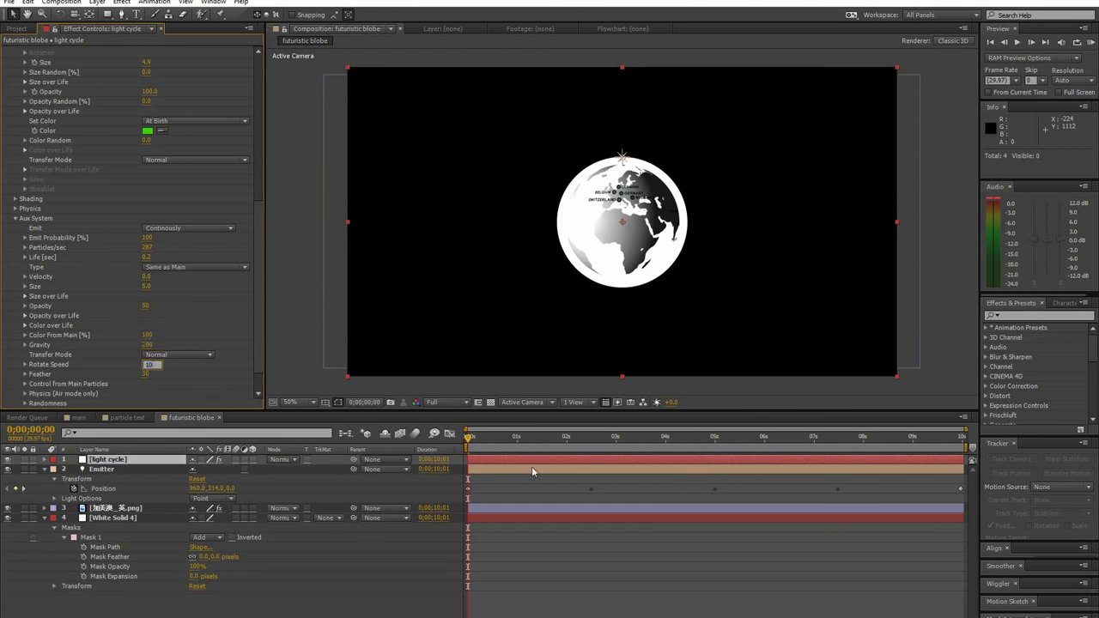
{"action": "key", "text": "Return"}
{"action": "scroll", "coordinate": [249, 324], "scroll_direction": "down", "scroll_amount": 1}
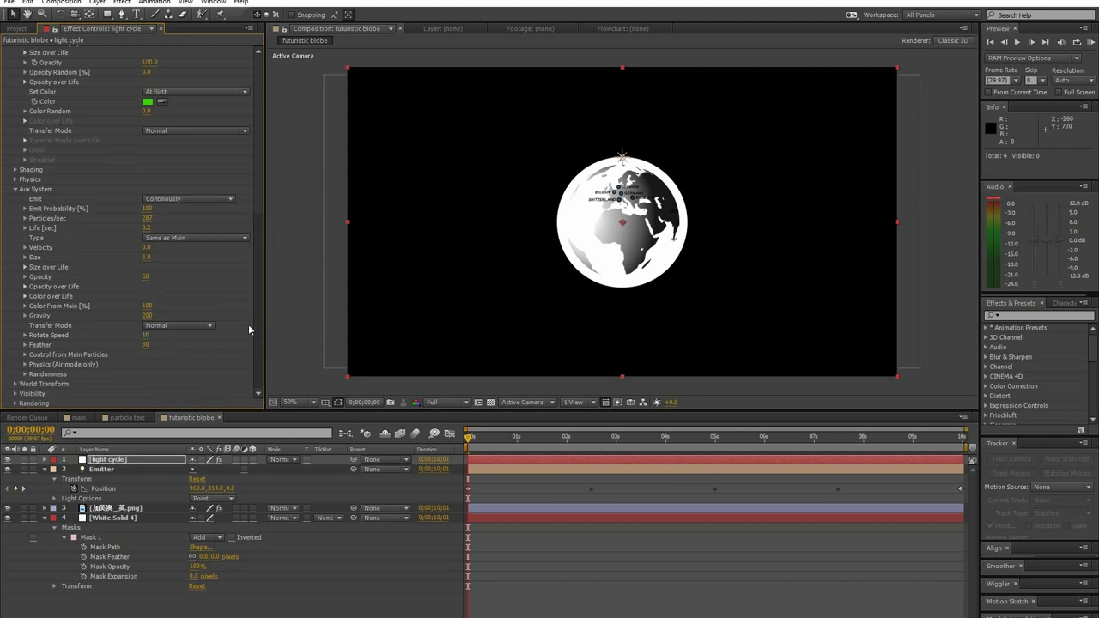
{"action": "left_click", "coordinate": [26, 357]}
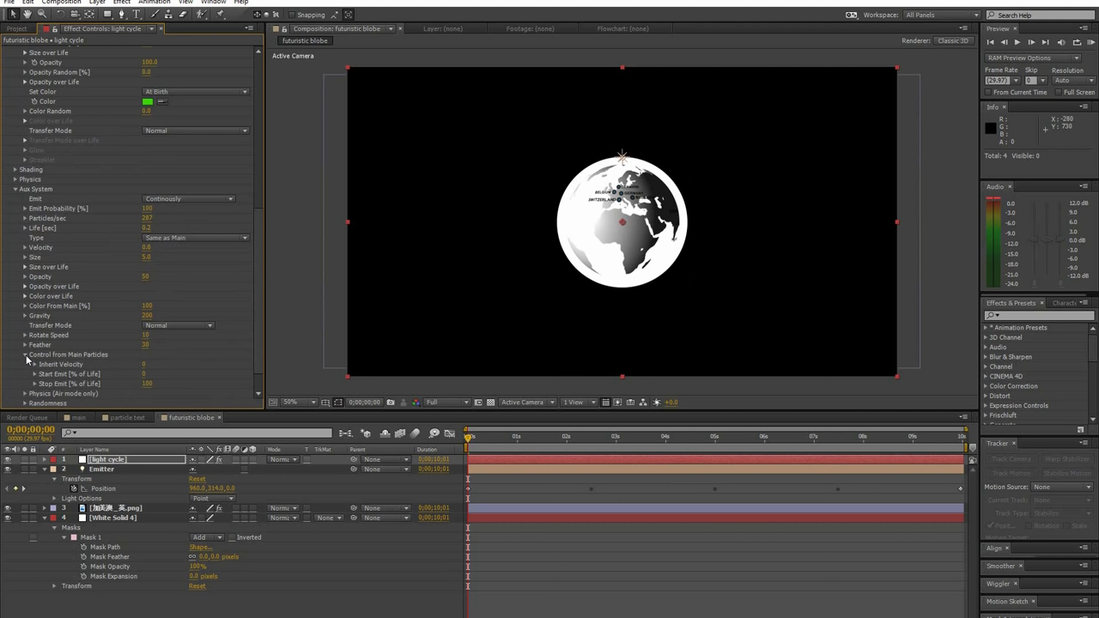
Step: Set aux Start Emit to 7% and Stop Emit to 86%
{"action": "left_click", "coordinate": [147, 375]}
{"action": "key", "text": "Return"}
{"action": "left_click", "coordinate": [148, 384]}
{"action": "type", "text": "50"}
{"action": "key", "text": "Return"}
Step: In aux Physics, set Air Resistance 86, Wind Affect 150 and Turbulence Position 120
{"action": "scroll", "coordinate": [256, 359], "scroll_direction": "down", "scroll_amount": 3}
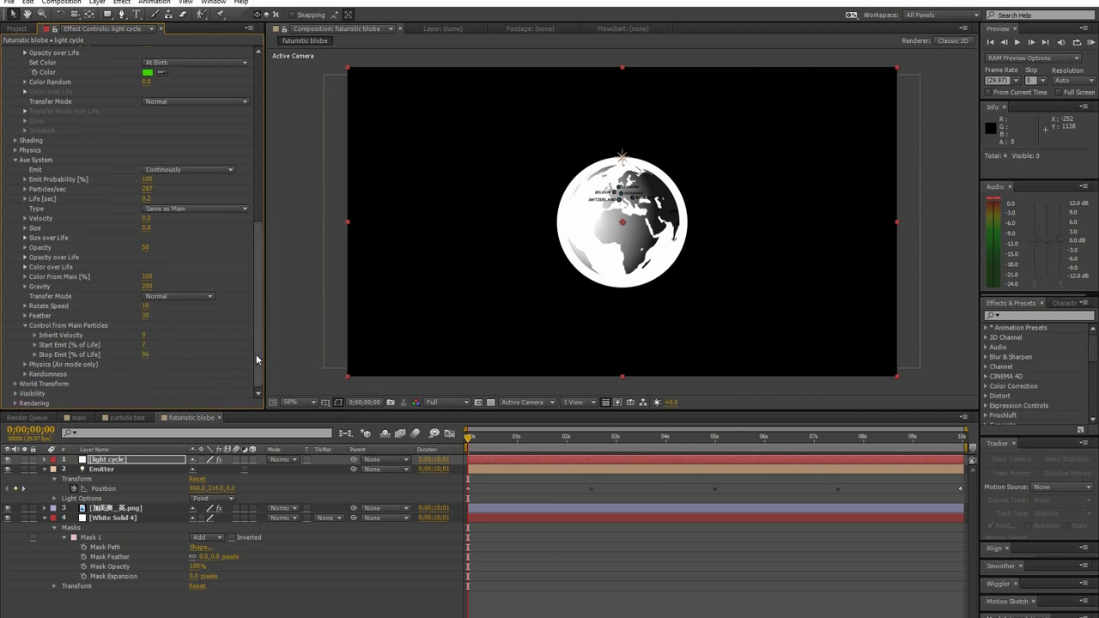
{"action": "left_click", "coordinate": [25, 364]}
{"action": "scroll", "coordinate": [192, 378], "scroll_direction": "down", "scroll_amount": 2}
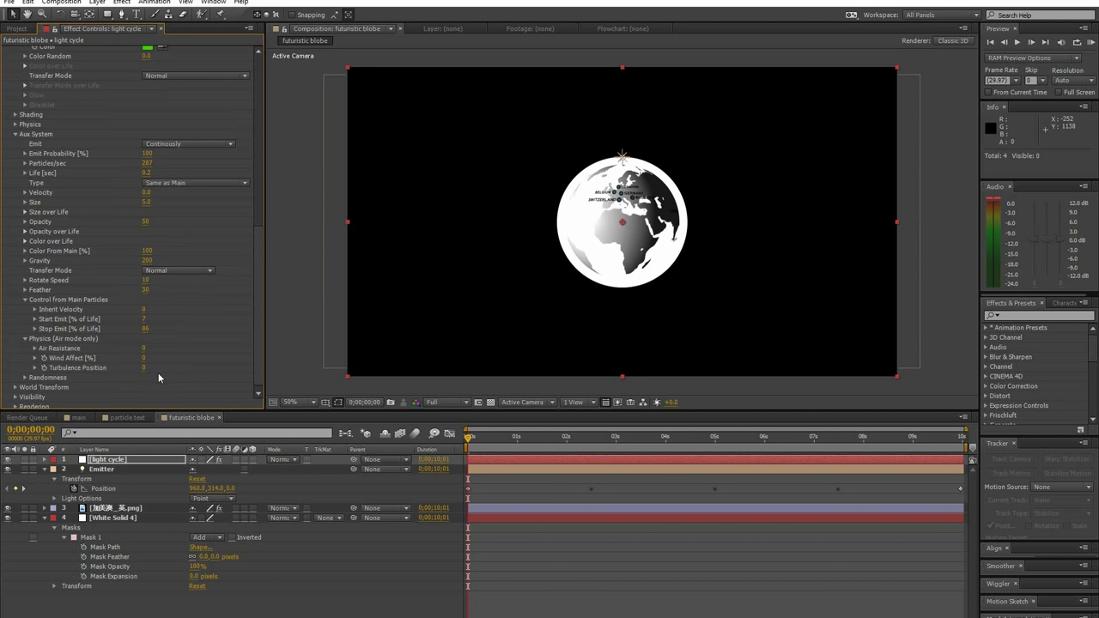
{"action": "left_click", "coordinate": [143, 348]}
{"action": "type", "text": "86"}
{"action": "key", "text": "Return"}
{"action": "left_click_drag", "start_coordinate": [143, 357], "coordinate": [148, 359]}
{"action": "left_click", "coordinate": [146, 358]}
{"action": "type", "text": "15"}
{"action": "key", "text": "Return"}
{"action": "left_click", "coordinate": [145, 368]}
{"action": "type", "text": "20"}
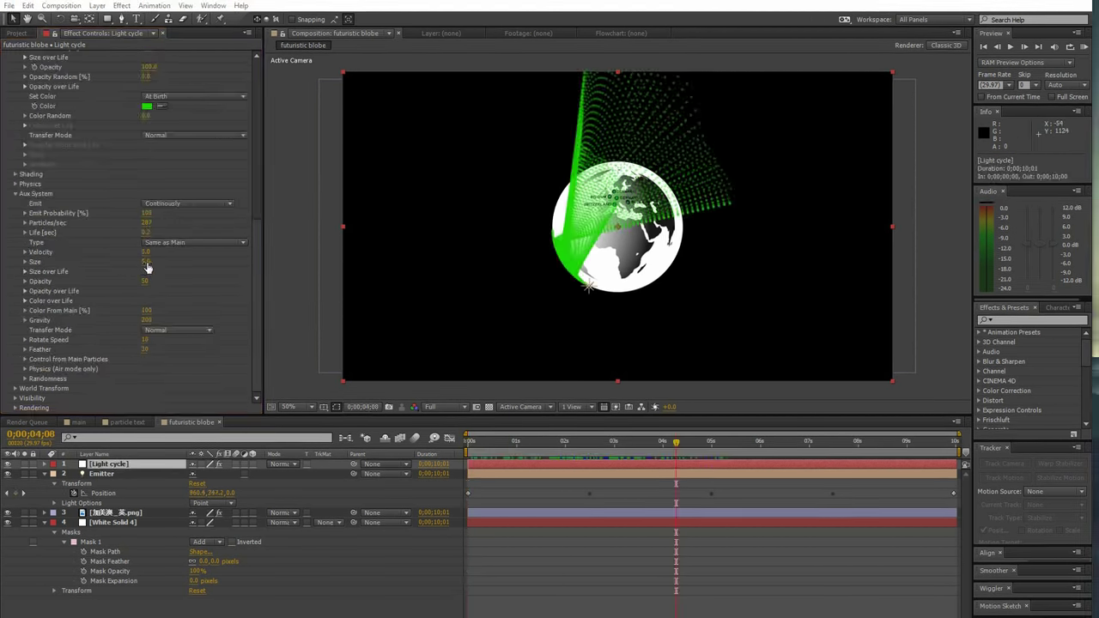
Step: Set the aux particle Size to 1.5 and Opacity to 50
{"action": "left_click", "coordinate": [148, 262]}
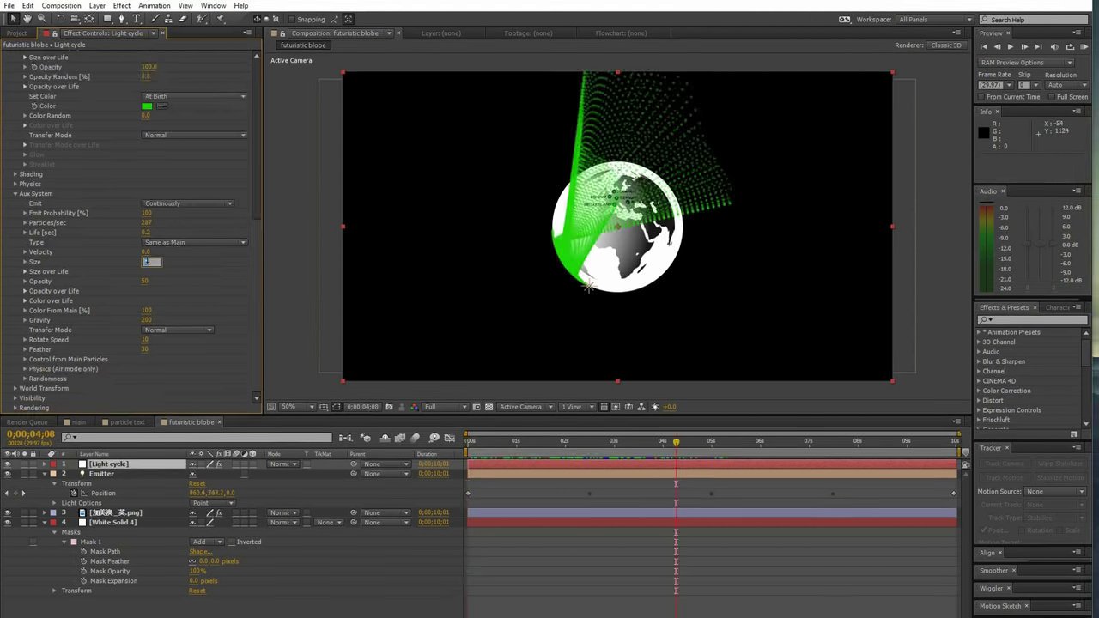
{"action": "key", "text": "Return"}
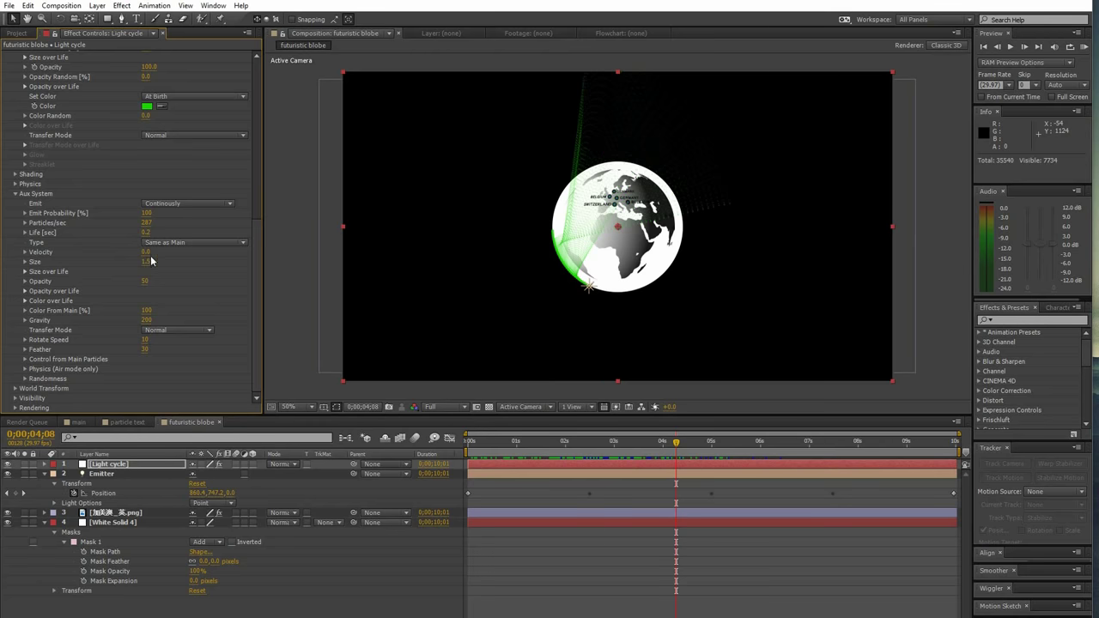
{"action": "left_click", "coordinate": [147, 282]}
{"action": "type", "text": "50"}
{"action": "key", "text": "Return"}
Step: Apply the fade-out preset to the main particles' Opacity over Life
{"action": "mouse_move", "coordinate": [258, 292]}
{"action": "left_mouse_down"}
{"action": "mouse_move", "coordinate": [251, 183]}
{"action": "mouse_move", "coordinate": [249, 204]}
{"action": "left_mouse_up"}
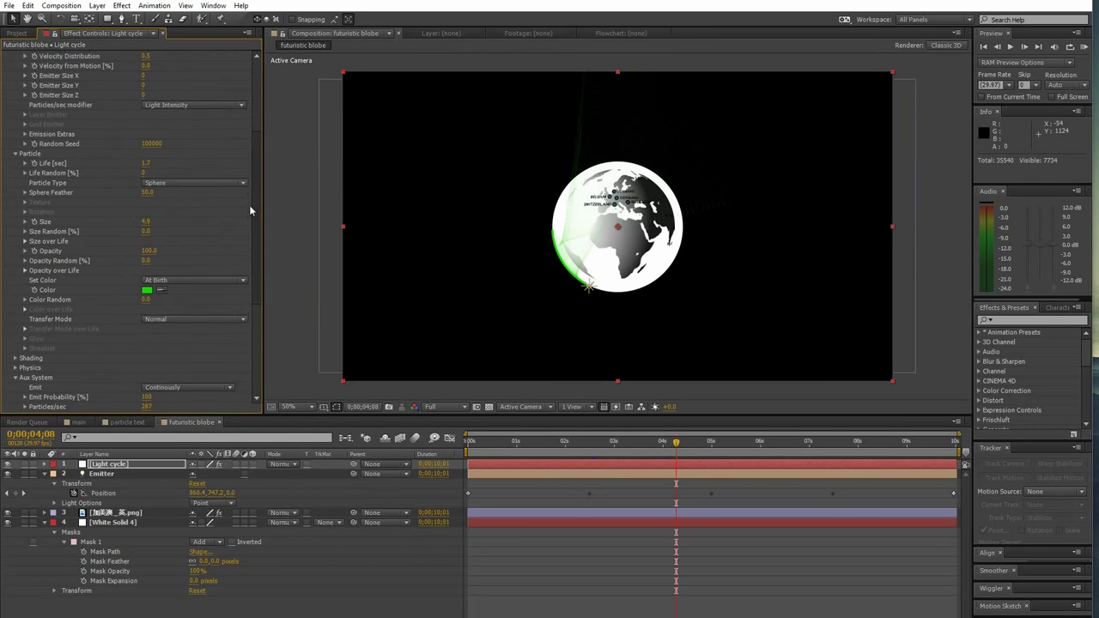
{"action": "left_click", "coordinate": [25, 270]}
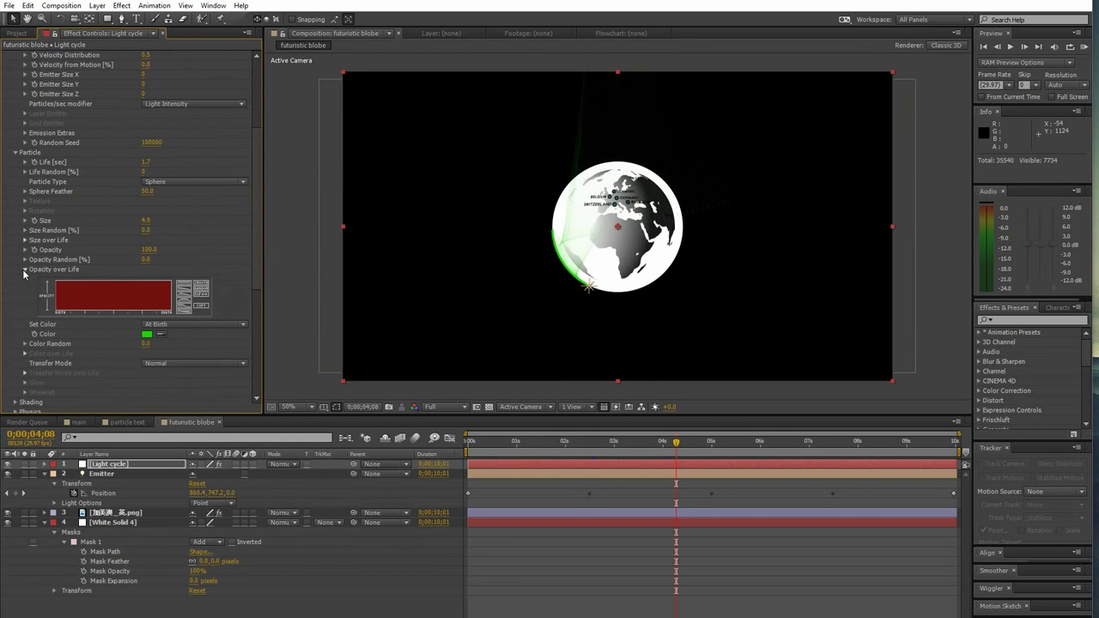
{"action": "left_click", "coordinate": [183, 292]}
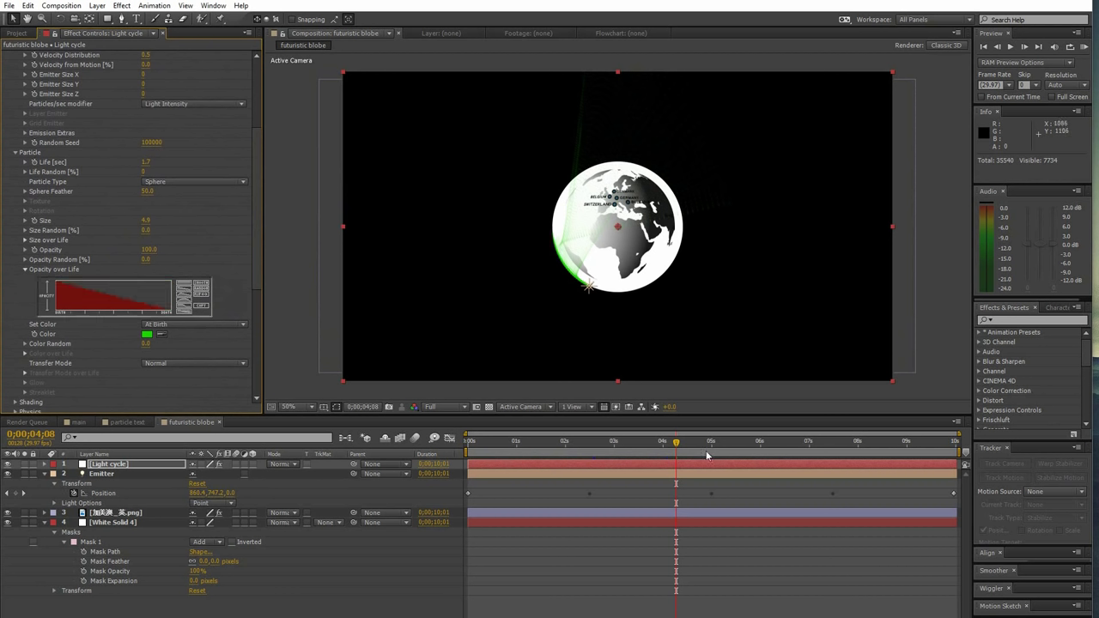
{"action": "left_click", "coordinate": [680, 442]}
{"action": "left_click", "coordinate": [101, 474]}
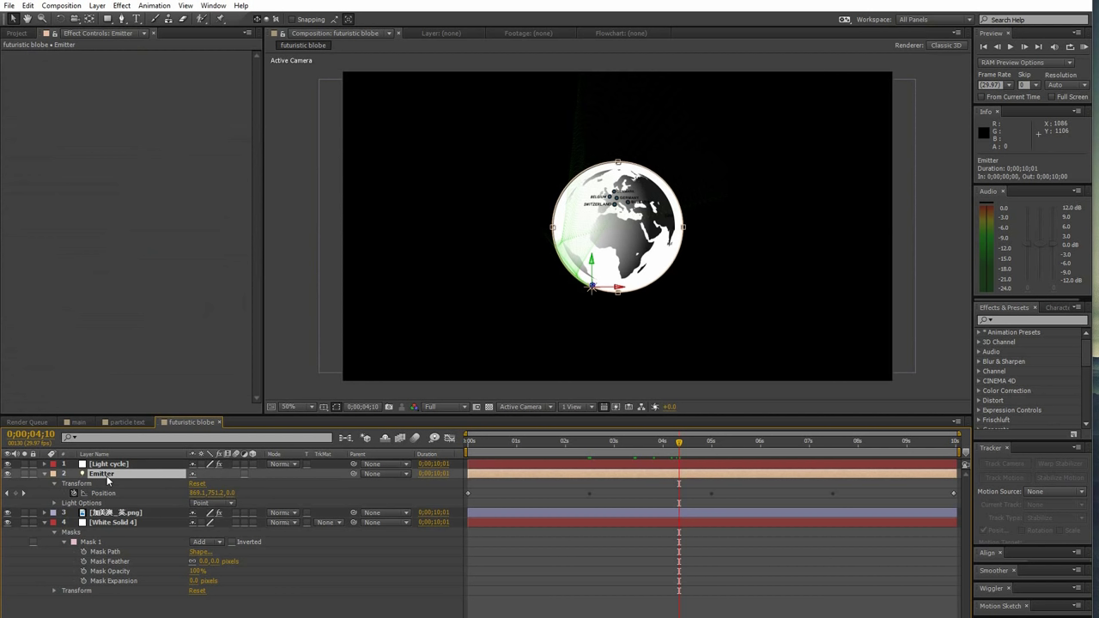
Step: Duplicate the Emitter light layer to make Emitter 2 and select it
{"action": "key", "text": "ctrl+d"}
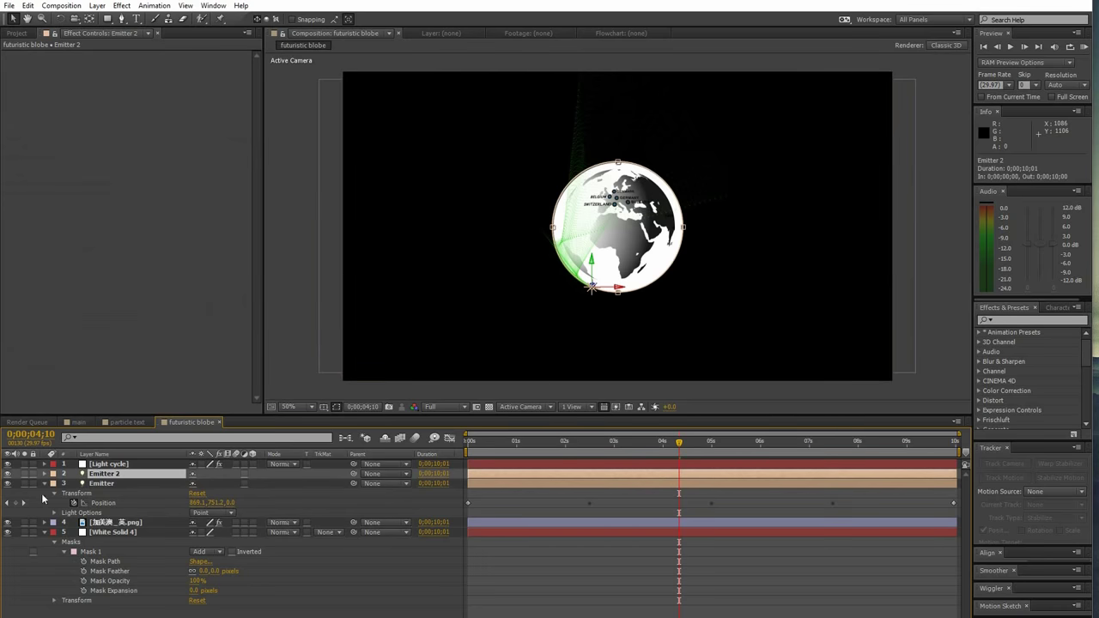
{"action": "left_click", "coordinate": [45, 484]}
{"action": "left_click", "coordinate": [44, 503]}
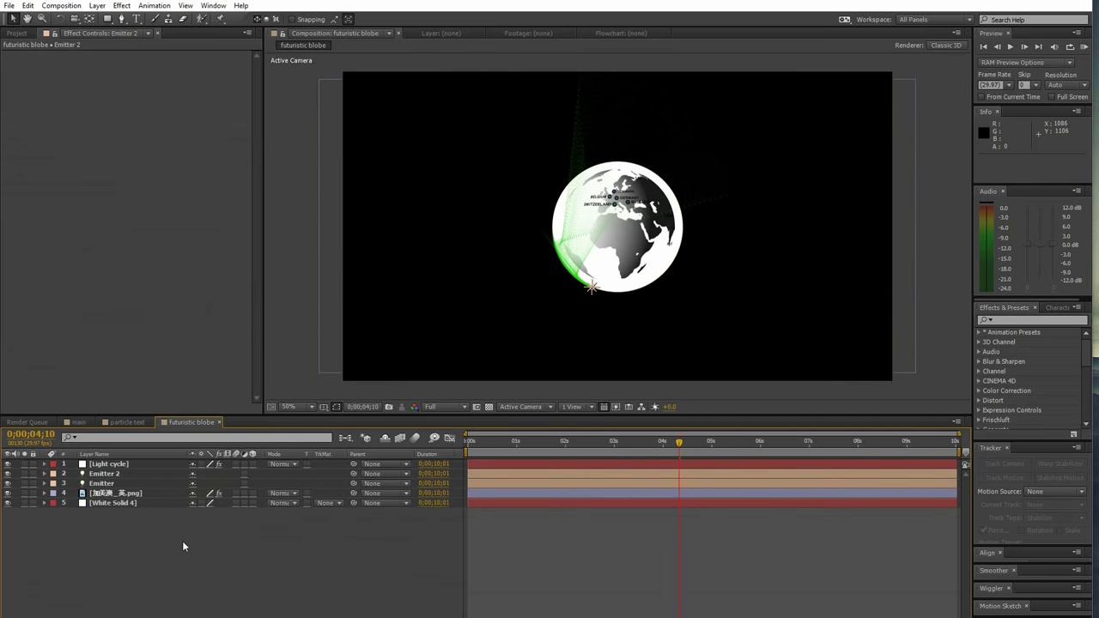
{"action": "left_click", "coordinate": [103, 475]}
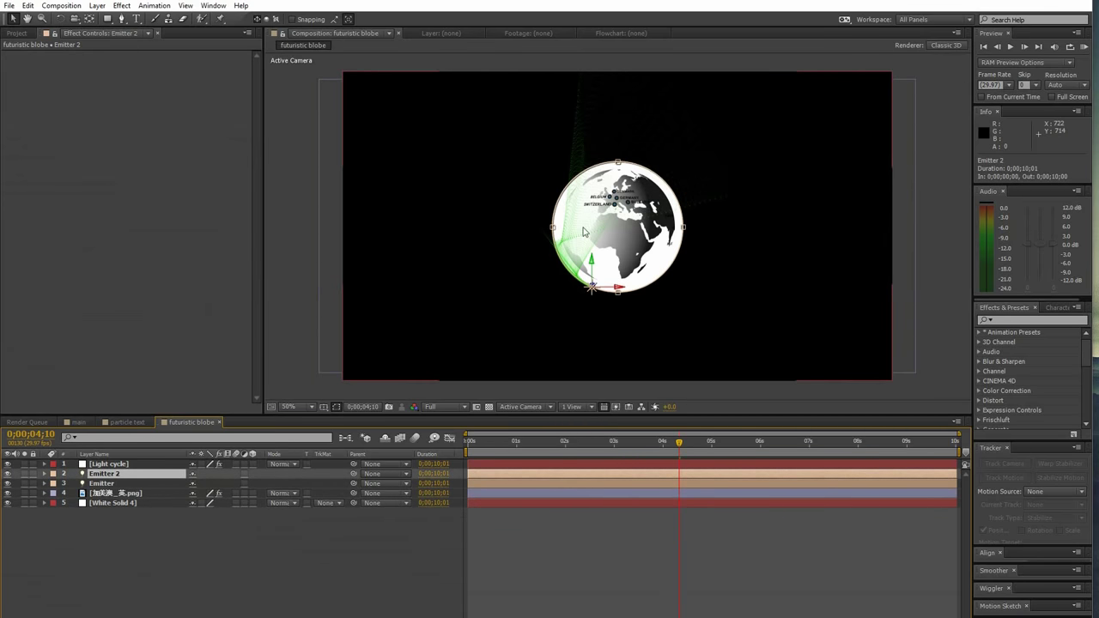
Step: Create a new null object, Null 4, and parent Emitter 2 to it
{"action": "right_click", "coordinate": [331, 555]}
{"action": "mouse_move", "coordinate": [383, 428]}
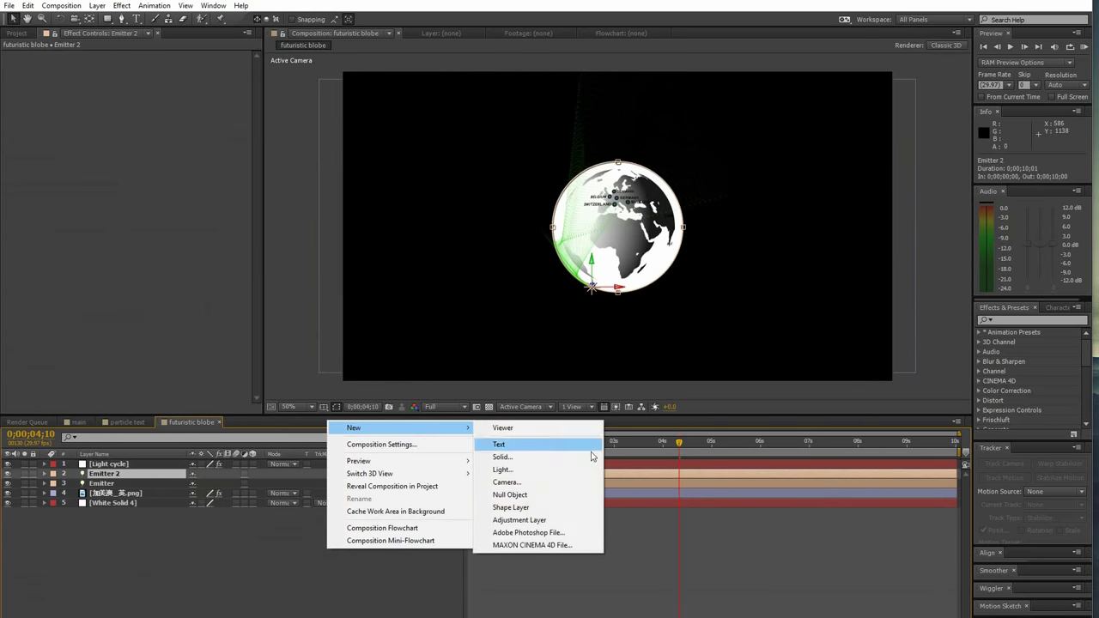
{"action": "left_click", "coordinate": [538, 497]}
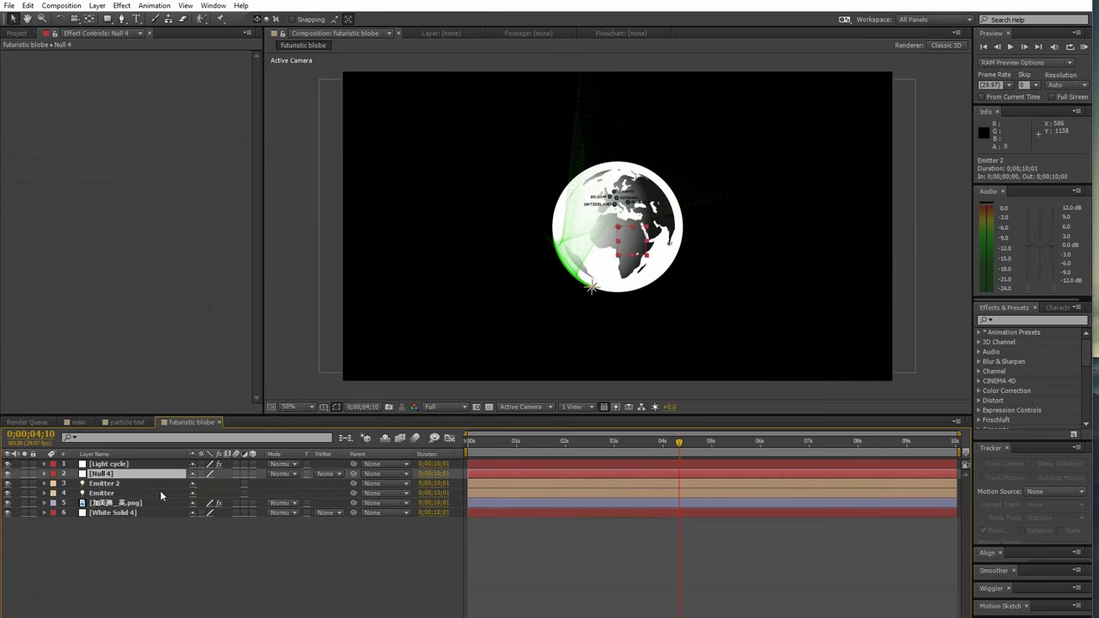
{"action": "left_click_drag", "start_coordinate": [355, 487], "coordinate": [112, 470]}
Step: Set Null 4's Rotation to -149°, then select the White Solid 4 layer
{"action": "left_click", "coordinate": [45, 474]}
{"action": "left_click", "coordinate": [54, 484]}
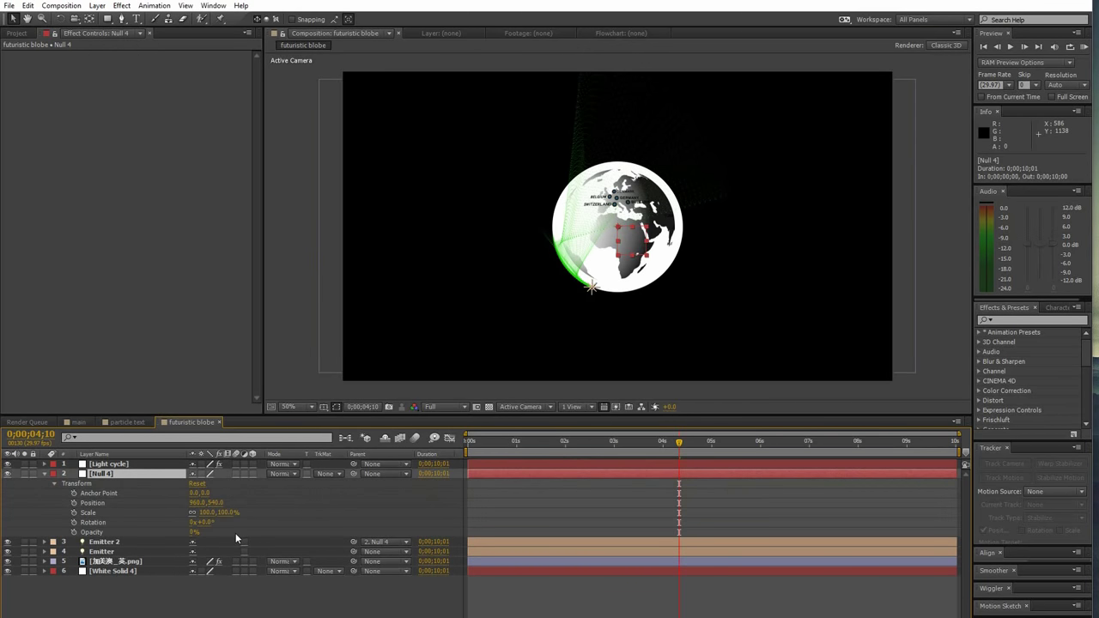
{"action": "left_click", "coordinate": [207, 523]}
{"action": "type", "text": "-149"}
{"action": "key", "text": "Return"}
{"action": "left_click", "coordinate": [296, 600]}
{"action": "left_click", "coordinate": [116, 572]}
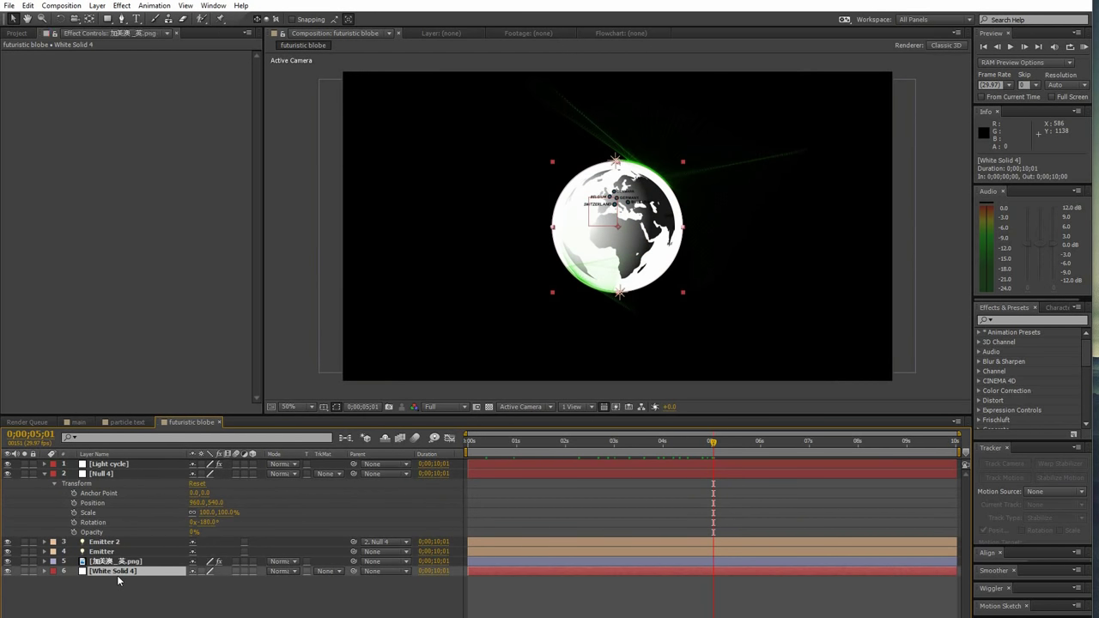
Step: Delete White Solid 4 and create a new solid layer named flares
{"action": "key", "text": "Delete"}
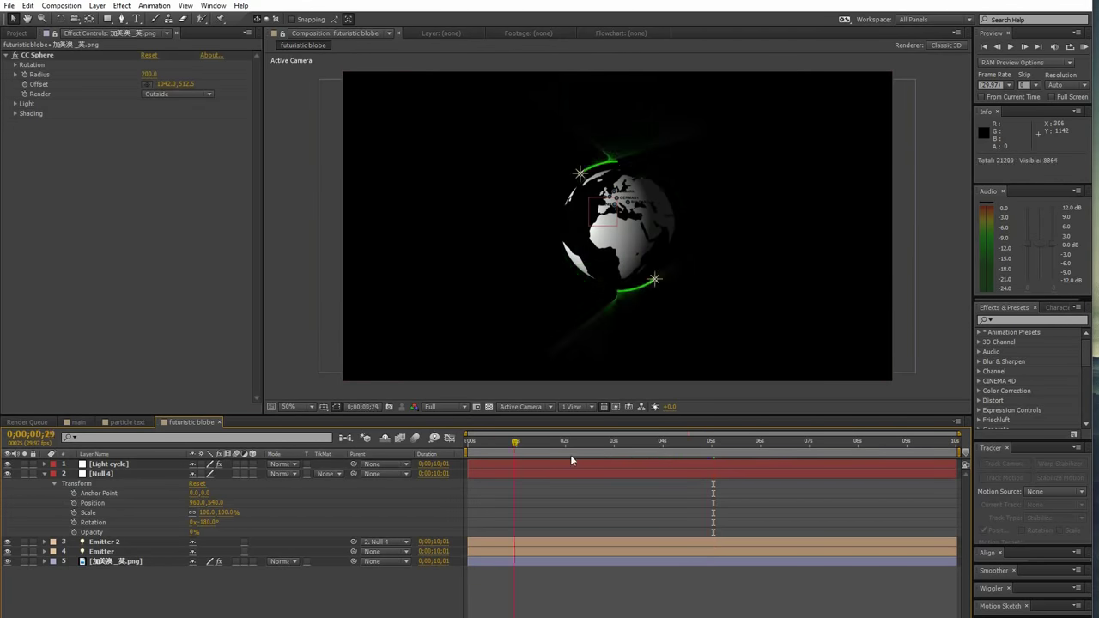
{"action": "right_click", "coordinate": [368, 441]}
{"action": "mouse_move", "coordinate": [411, 442]}
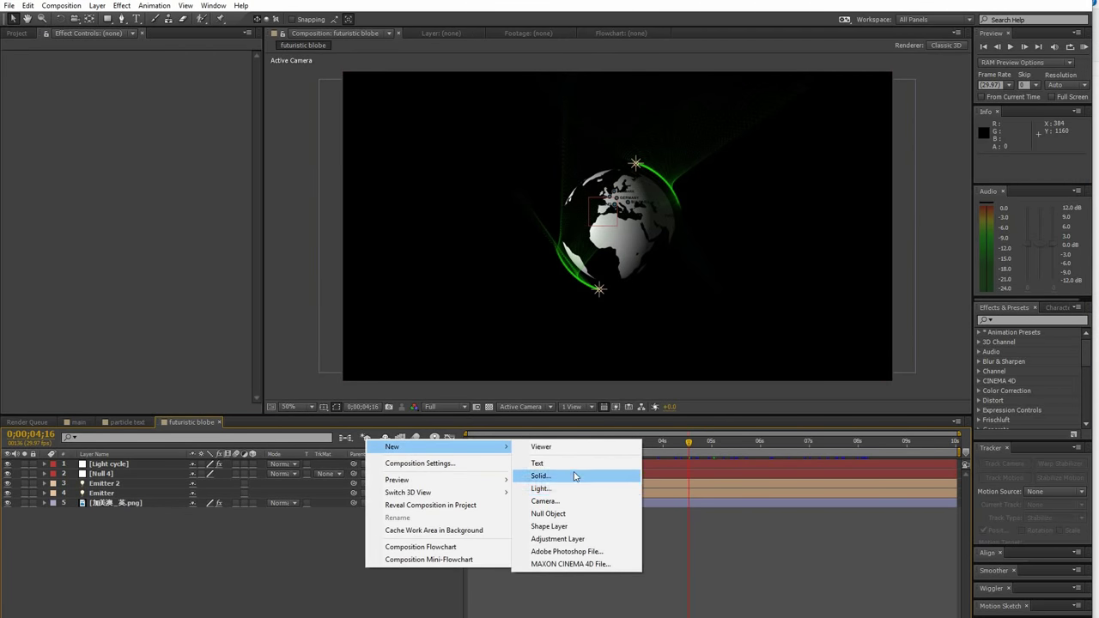
{"action": "left_click", "coordinate": [541, 476]}
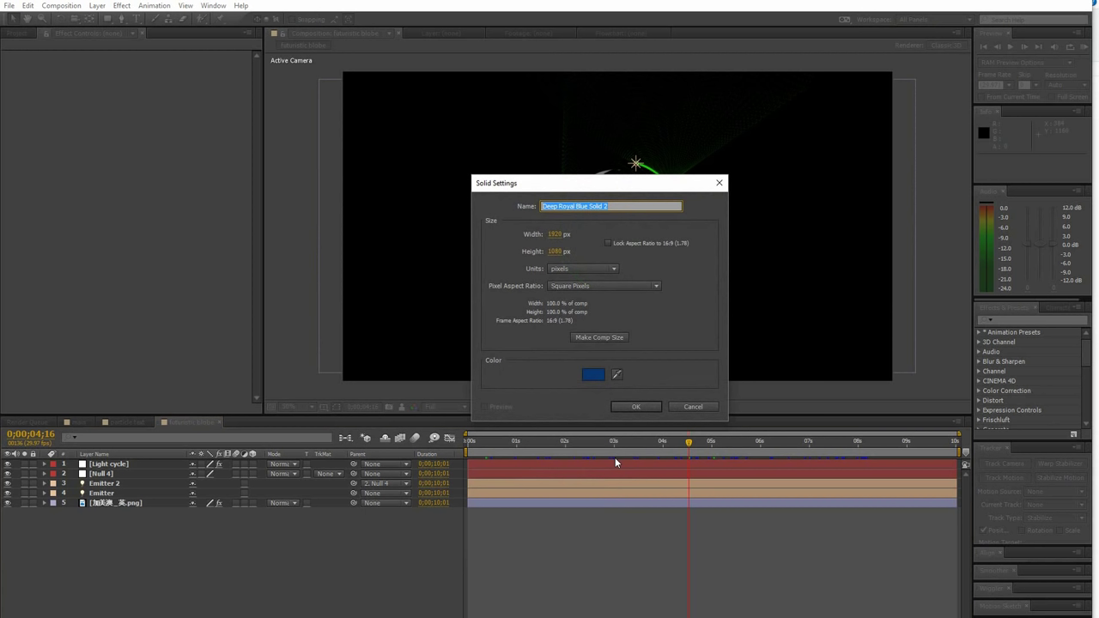
{"action": "type", "text": "fla"}
{"action": "type", "text": "res"}
{"action": "left_click", "coordinate": [636, 407]}
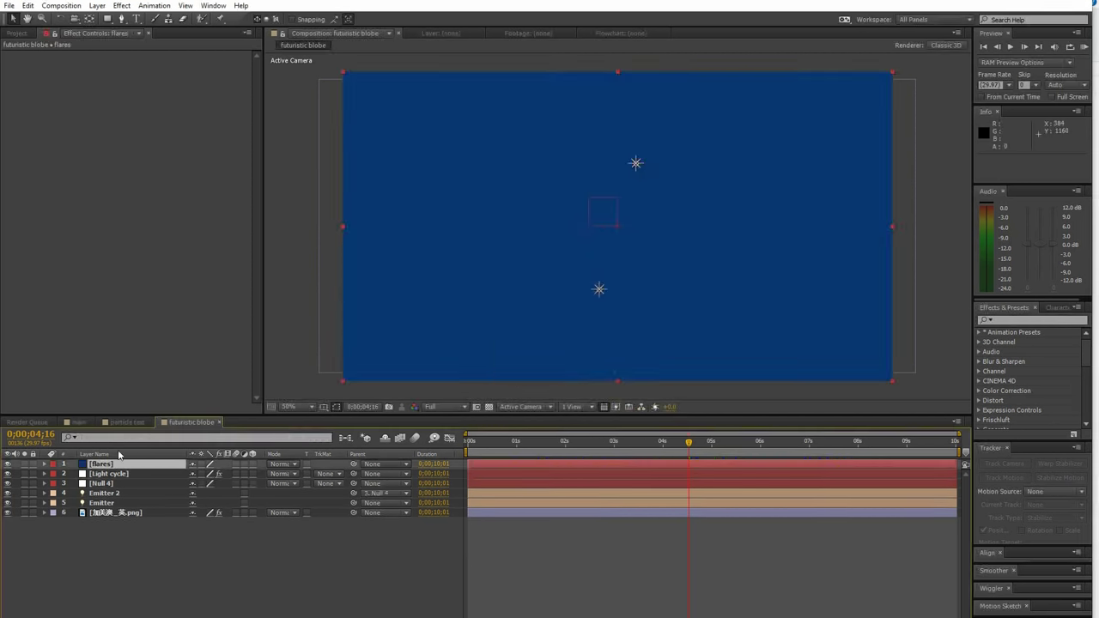
Step: Apply Optical Flares to the flares layer using the Blue Spark light preset
{"action": "left_click", "coordinate": [122, 6]}
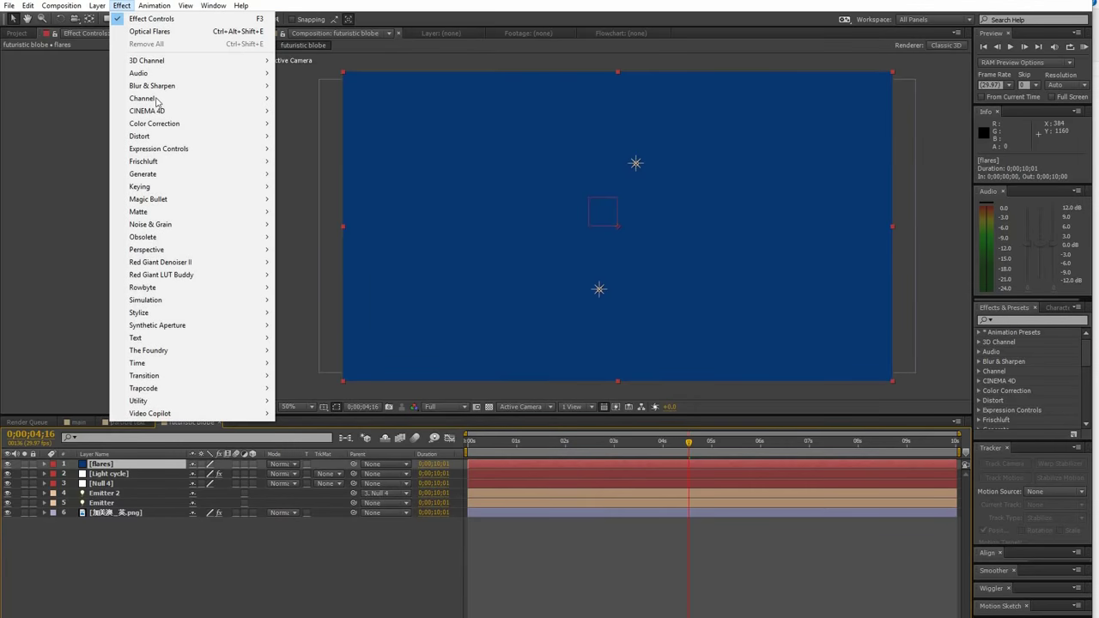
{"action": "mouse_move", "coordinate": [203, 416]}
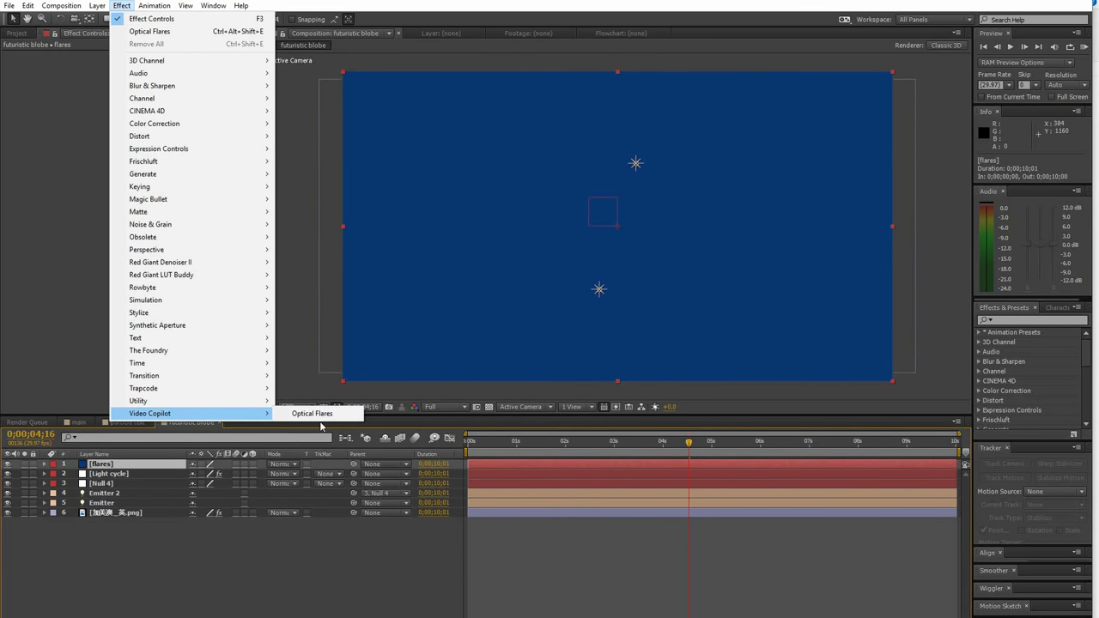
{"action": "left_click", "coordinate": [322, 417]}
{"action": "left_click", "coordinate": [178, 56]}
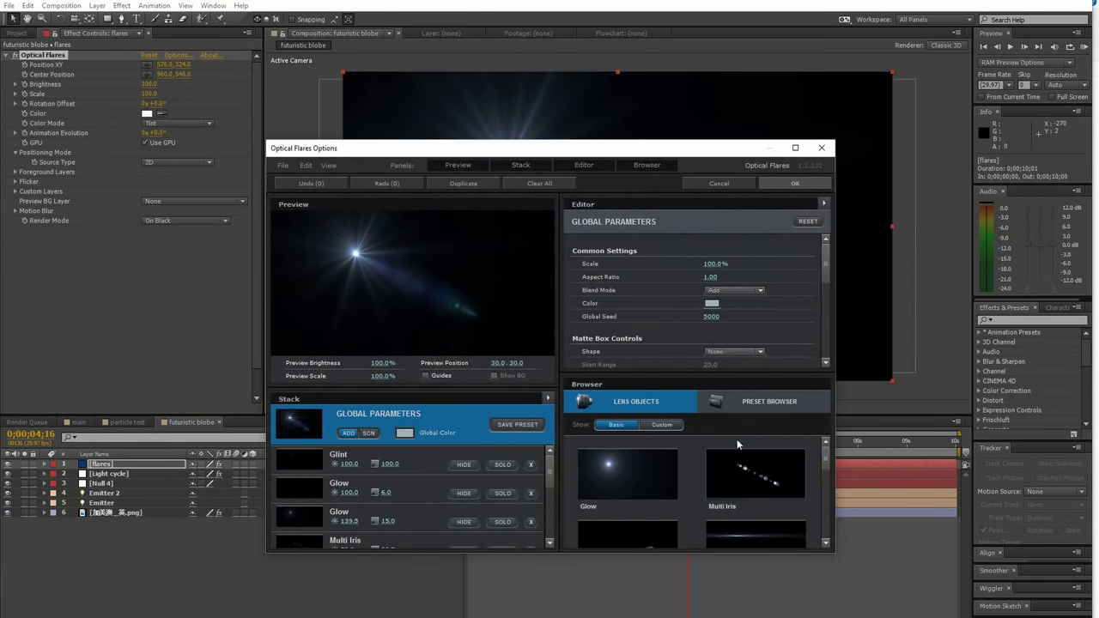
{"action": "left_click", "coordinate": [768, 401]}
{"action": "scroll", "coordinate": [828, 471], "scroll_direction": "down", "scroll_amount": 2}
{"action": "left_click", "coordinate": [755, 455]}
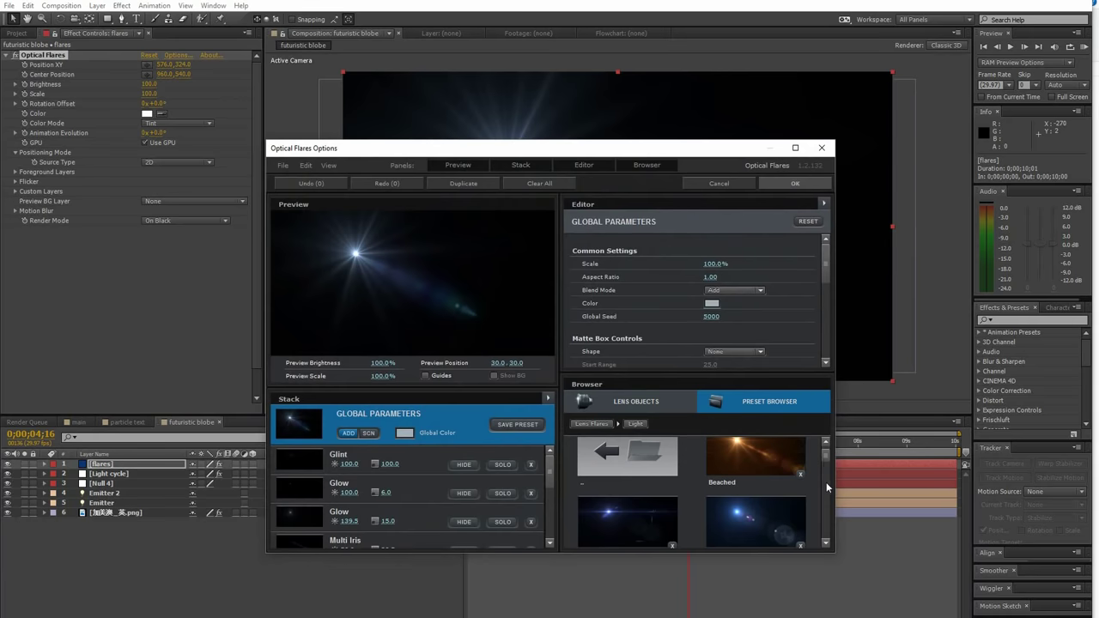
{"action": "scroll", "coordinate": [826, 463], "scroll_direction": "down", "scroll_amount": 2}
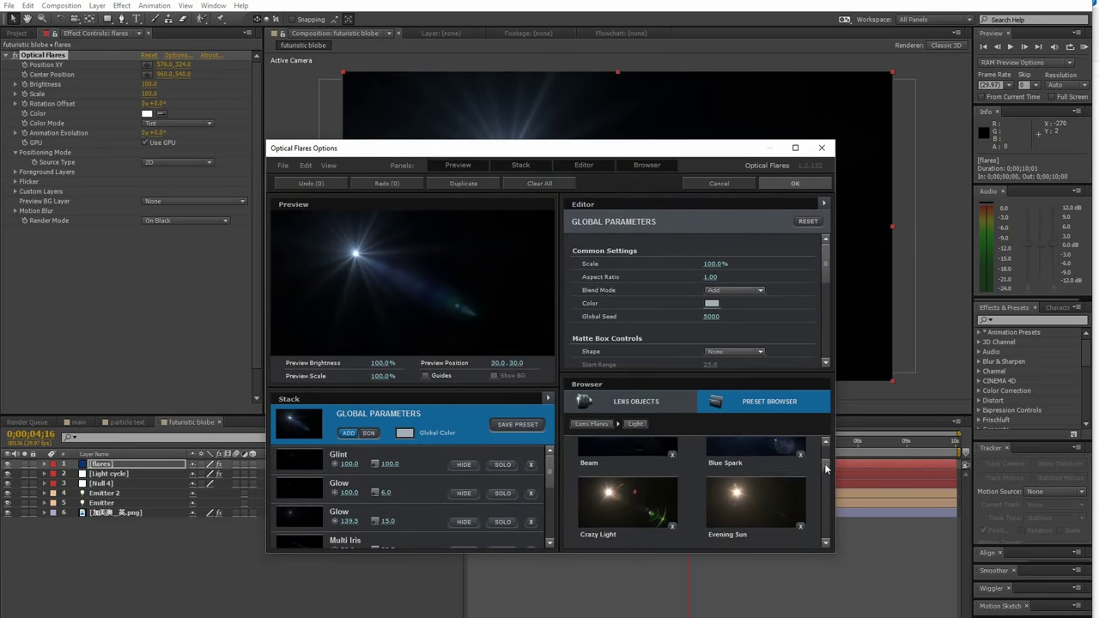
{"action": "left_click", "coordinate": [760, 455]}
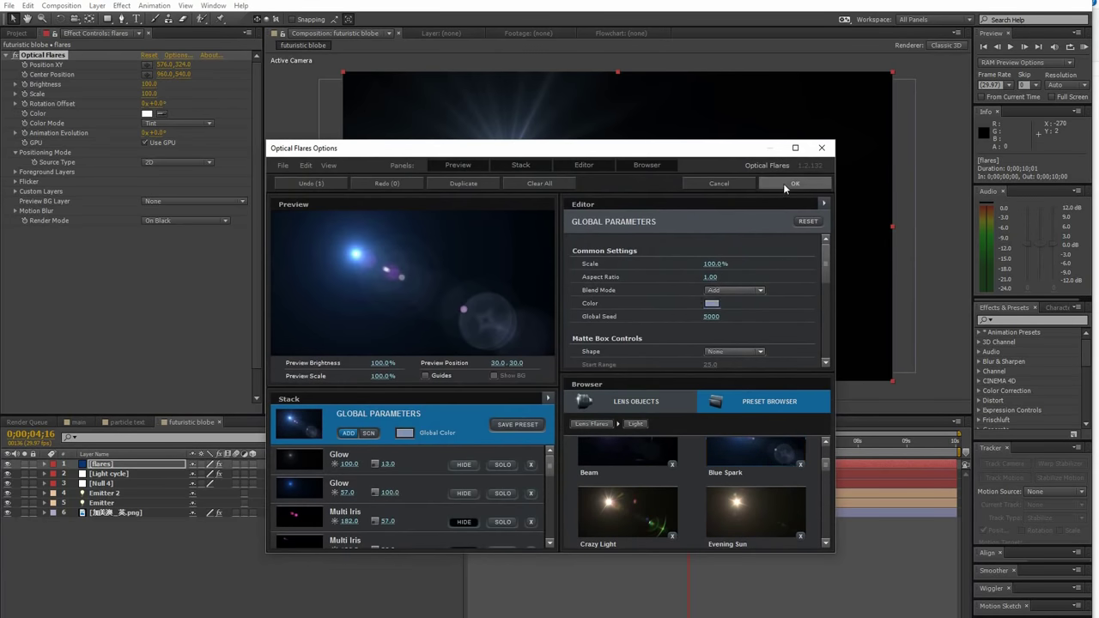
{"action": "left_click", "coordinate": [787, 185]}
Step: Set the Optical Flares Render Mode to On Transparent
{"action": "left_click", "coordinate": [176, 221]}
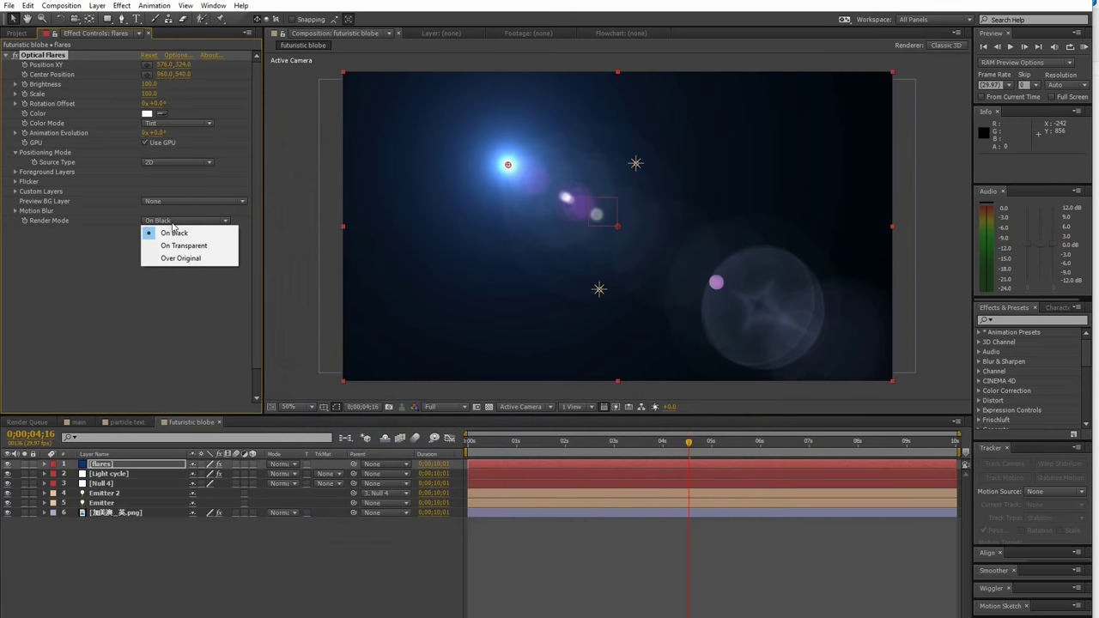
{"action": "left_click", "coordinate": [41, 226]}
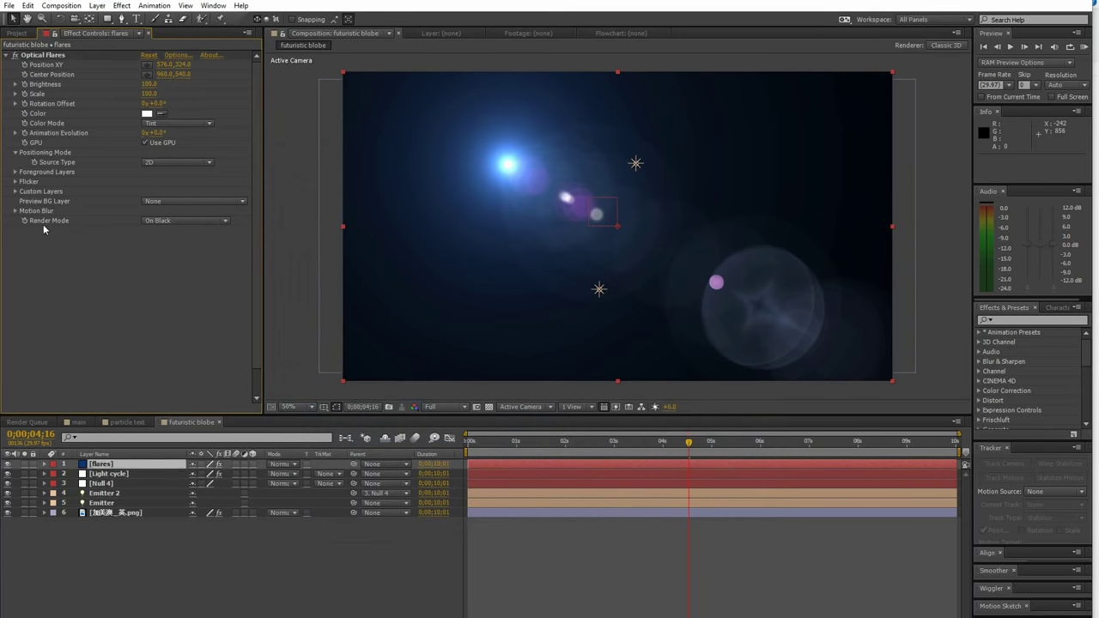
{"action": "left_click", "coordinate": [186, 221]}
{"action": "left_click", "coordinate": [187, 249]}
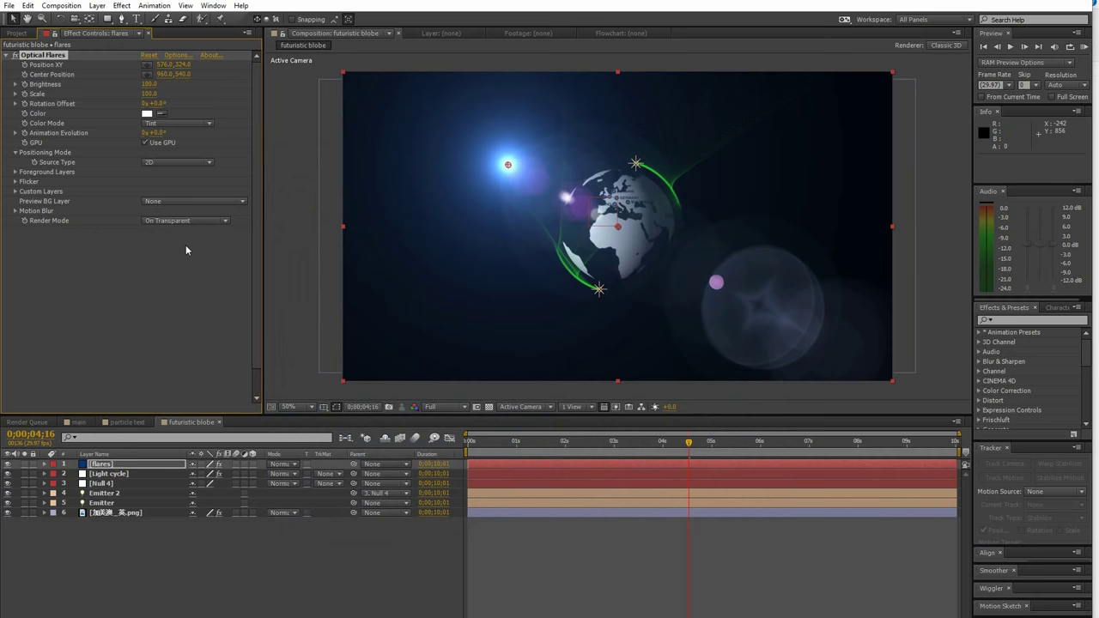
Step: Set the flare Source Type to Track Lights and Brightness to 12
{"action": "left_click", "coordinate": [189, 163]}
{"action": "left_click", "coordinate": [191, 201]}
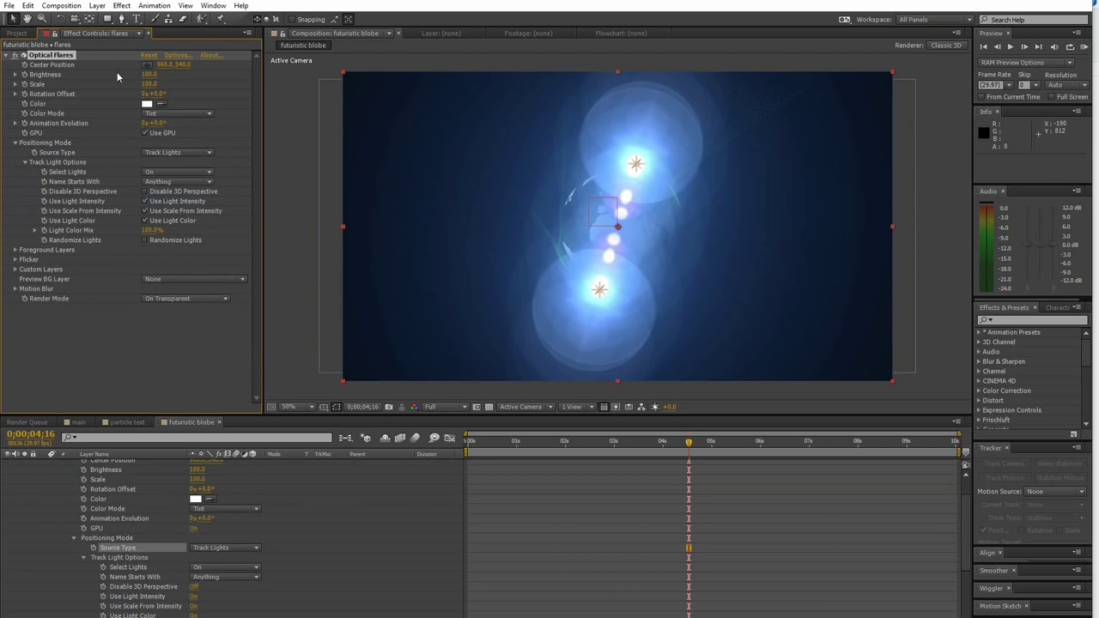
{"action": "left_click", "coordinate": [151, 75]}
{"action": "type", "text": "12"}
{"action": "key", "text": "Return"}
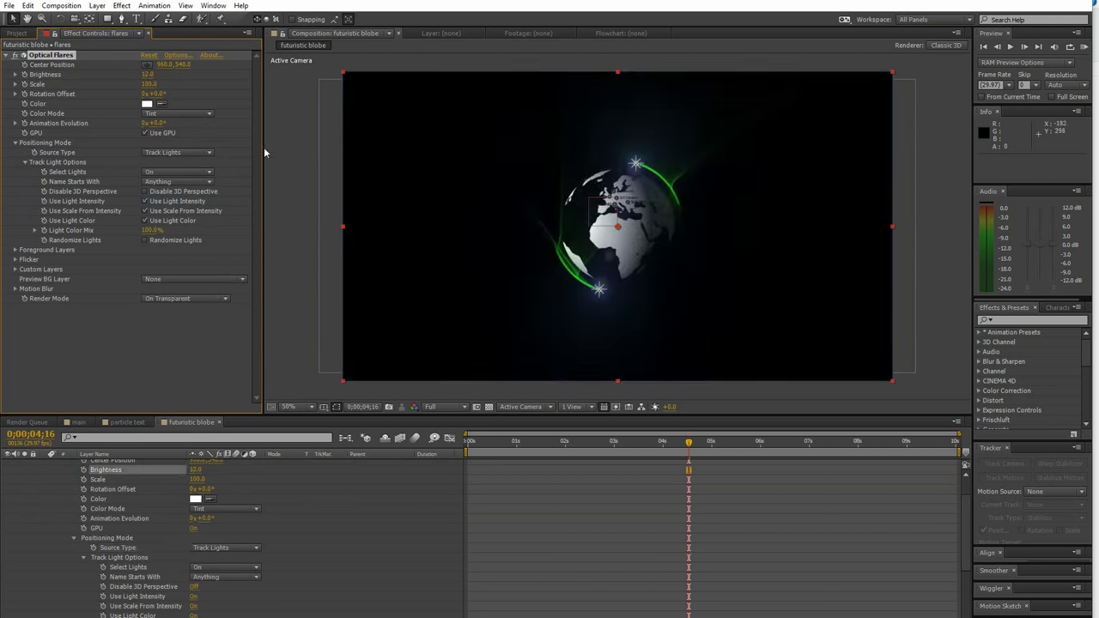
Step: Tint the flares a saturated yellow-green in the color picker and apply it
{"action": "left_click_drag", "start_coordinate": [787, 567], "coordinate": [788, 528]}
{"action": "left_click_drag", "start_coordinate": [737, 475], "coordinate": [740, 427]}
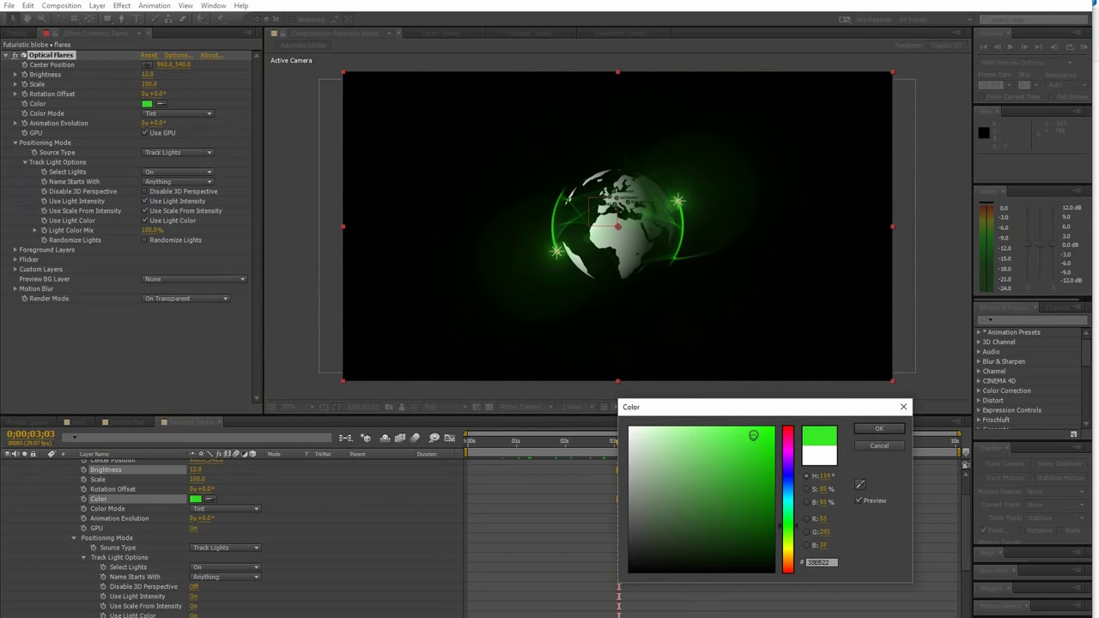
{"action": "left_click", "coordinate": [788, 534]}
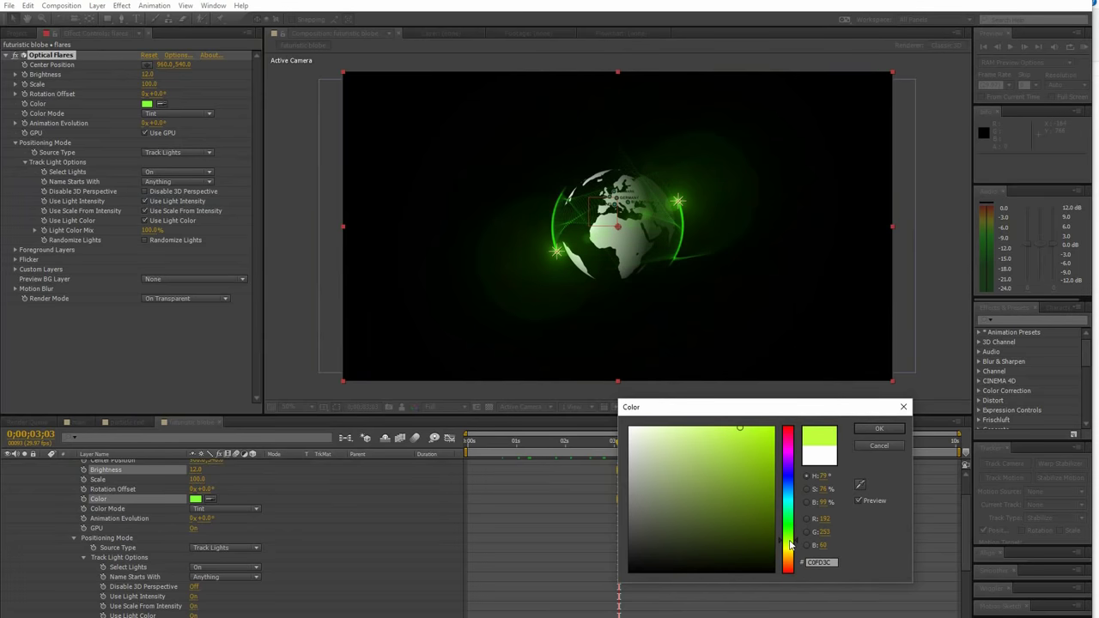
{"action": "left_click", "coordinate": [878, 428]}
Step: Create a 1920×1080 solid layer named plexus at the top of the composition
{"action": "right_click", "coordinate": [329, 562]}
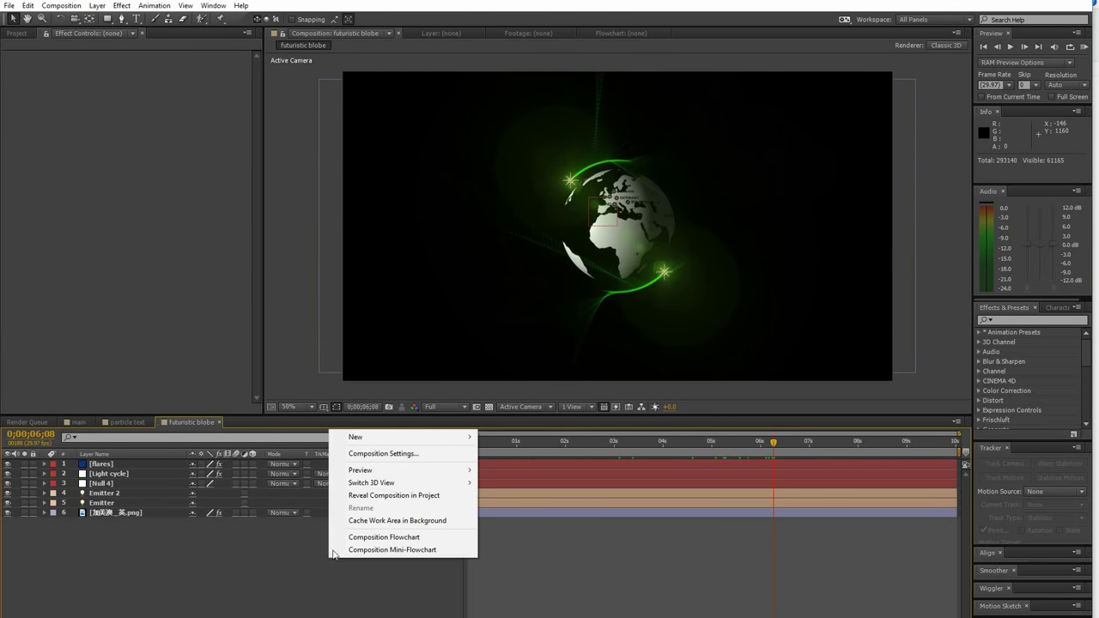
{"action": "mouse_move", "coordinate": [378, 439]}
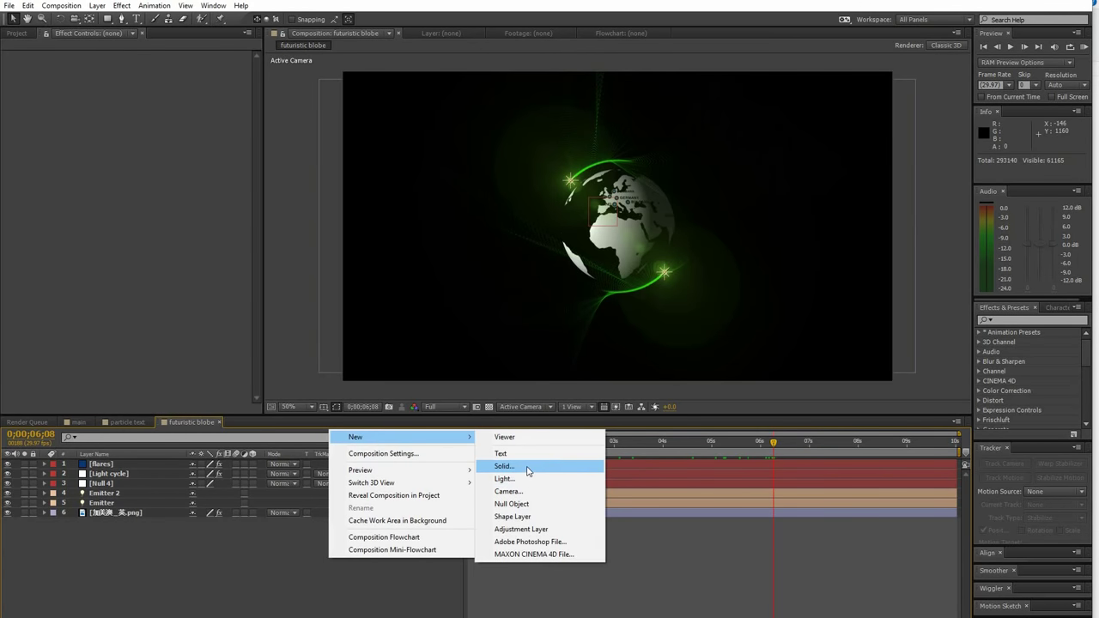
{"action": "left_click", "coordinate": [528, 467]}
{"action": "type", "text": "plexus"}
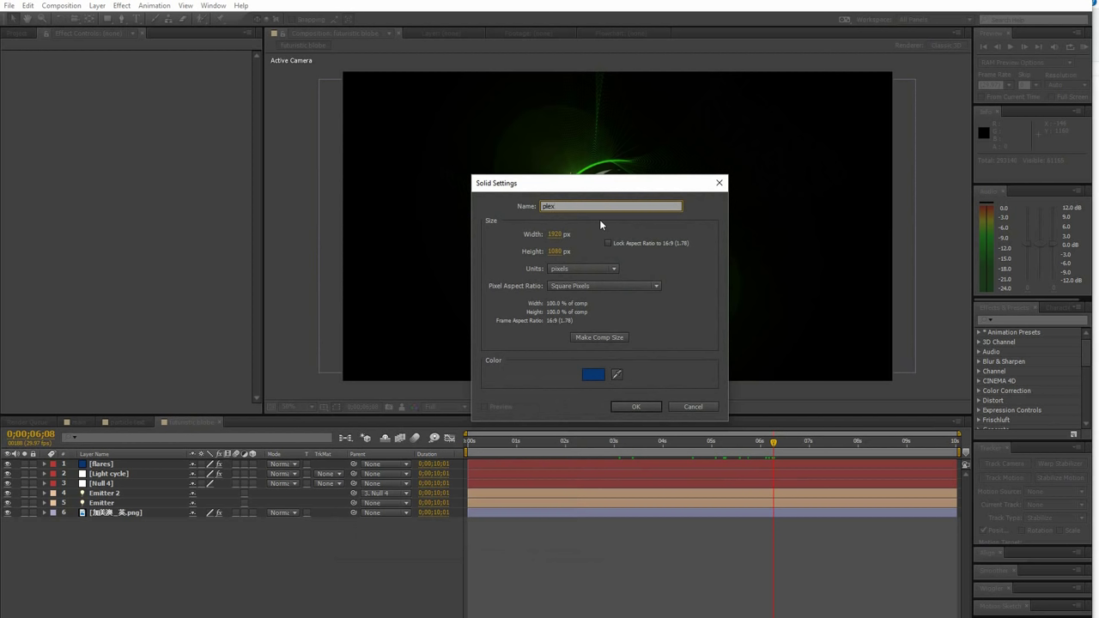
{"action": "left_click", "coordinate": [636, 406]}
{"action": "left_click", "coordinate": [121, 5]}
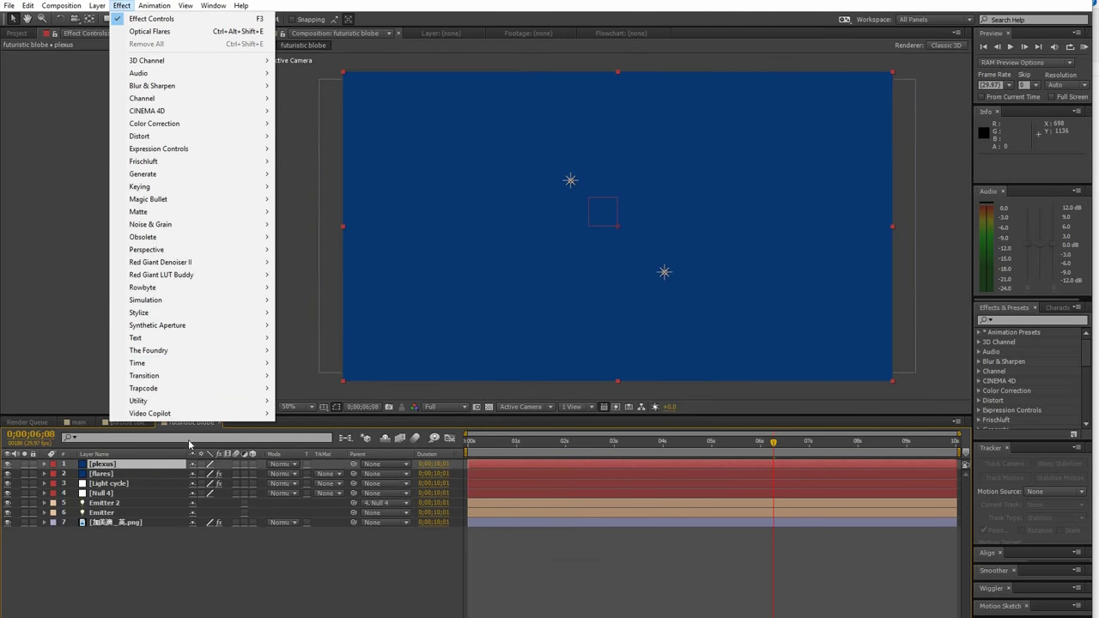
Step: Apply the Rowbyte Plexus effect to the plexus solid layer
{"action": "mouse_move", "coordinate": [157, 288]}
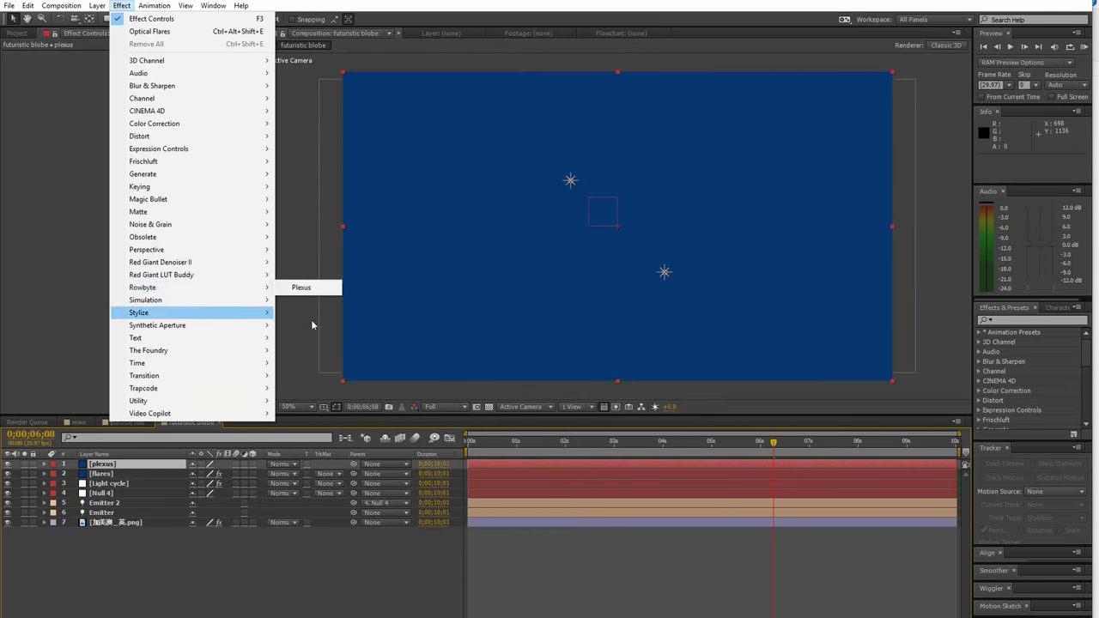
{"action": "left_click", "coordinate": [300, 287]}
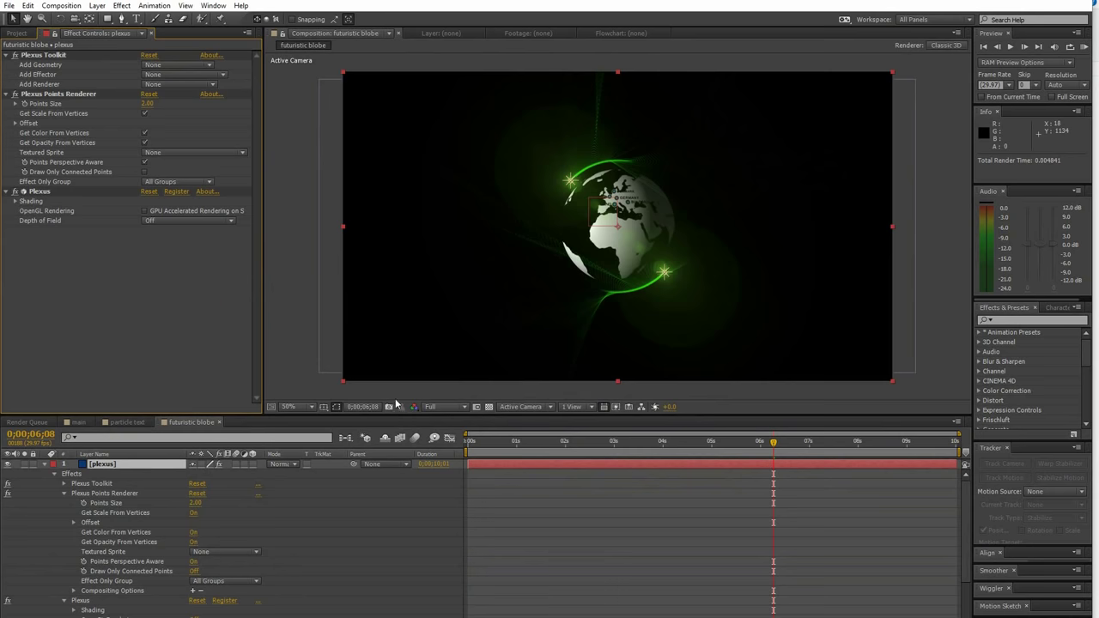
{"action": "left_click", "coordinate": [167, 67]}
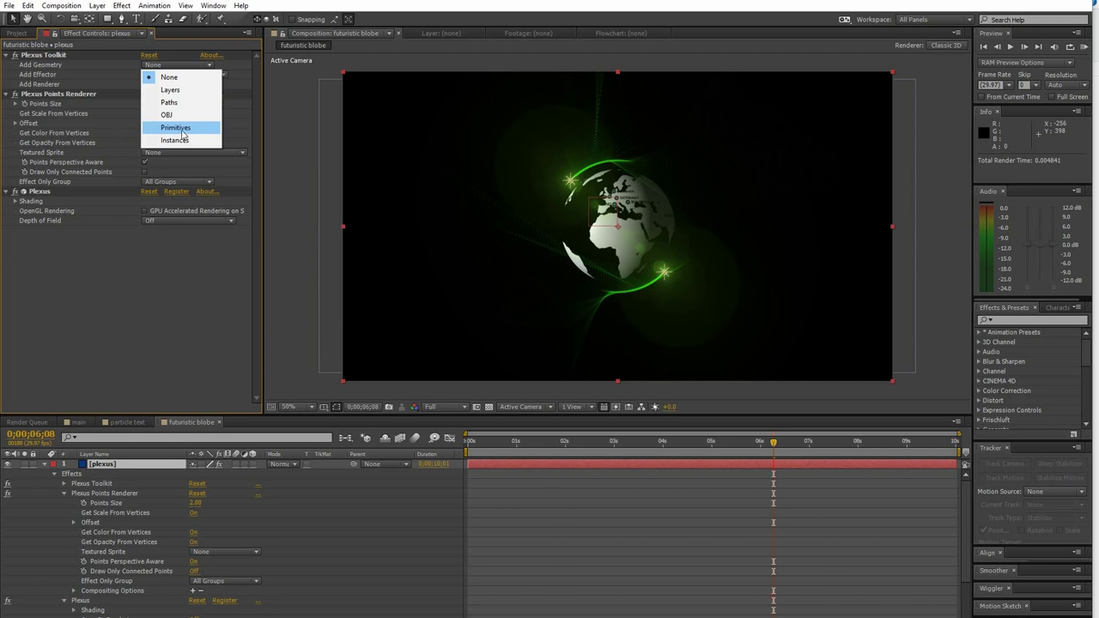
Step: Use a Sphere primitive as Plexus geometry, keyframing radius 0 at frame 0
{"action": "left_click", "coordinate": [199, 130]}
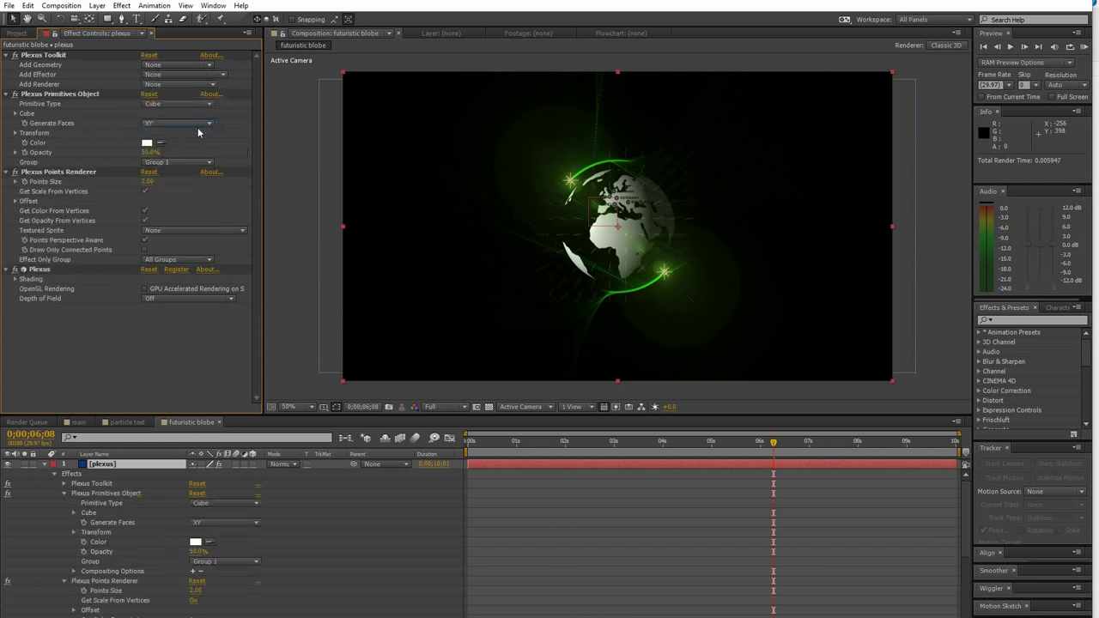
{"action": "left_click", "coordinate": [174, 105]}
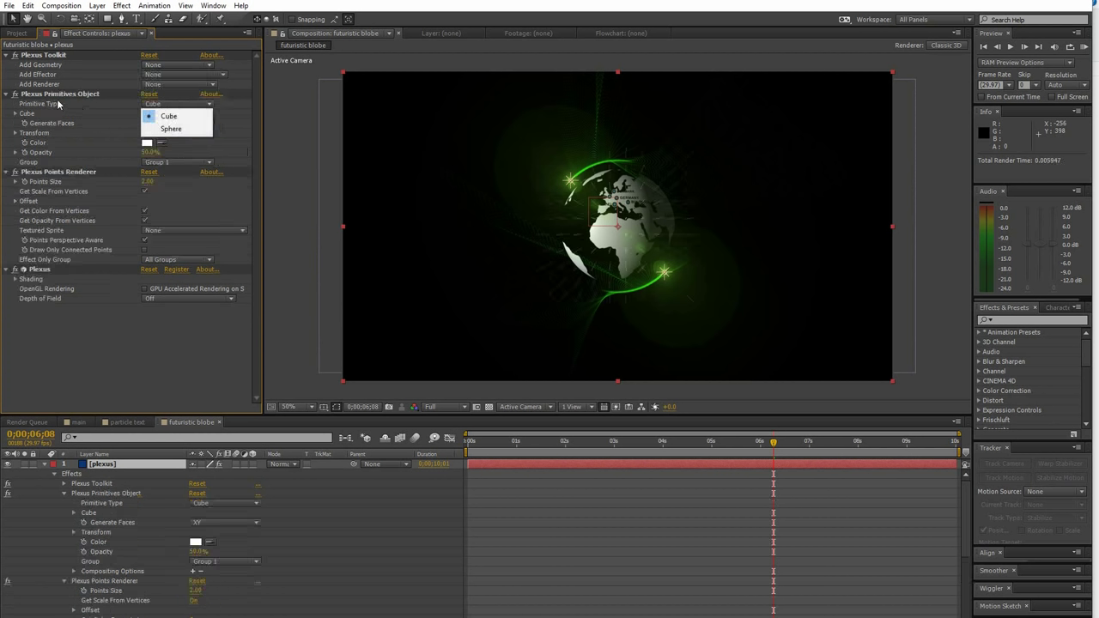
{"action": "left_click", "coordinate": [171, 129]}
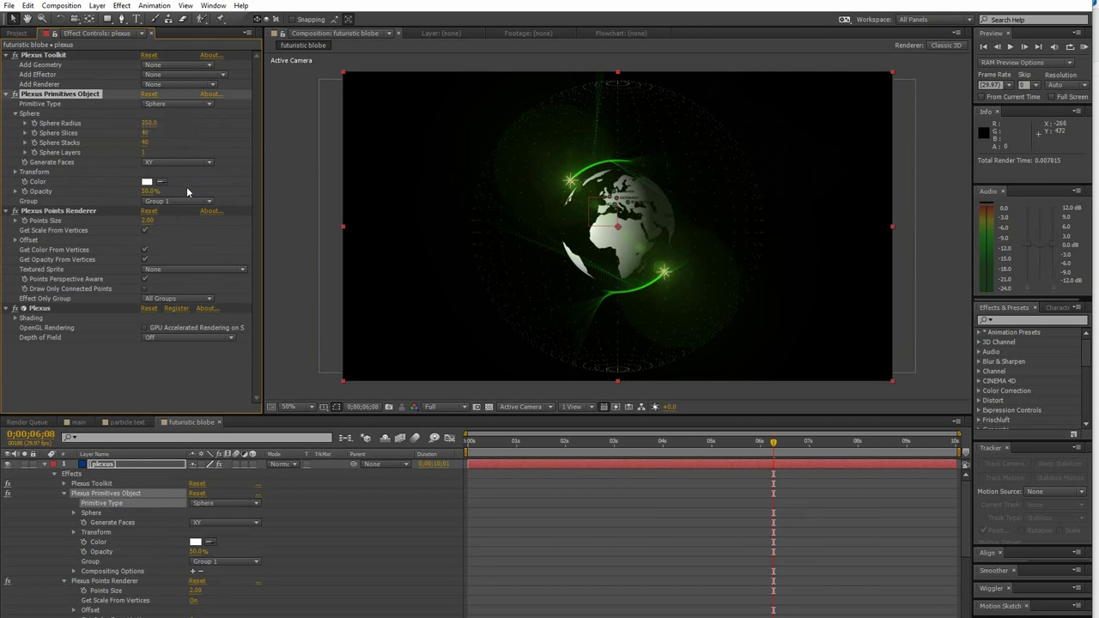
{"action": "key", "text": "Home"}
{"action": "left_click", "coordinate": [148, 122]}
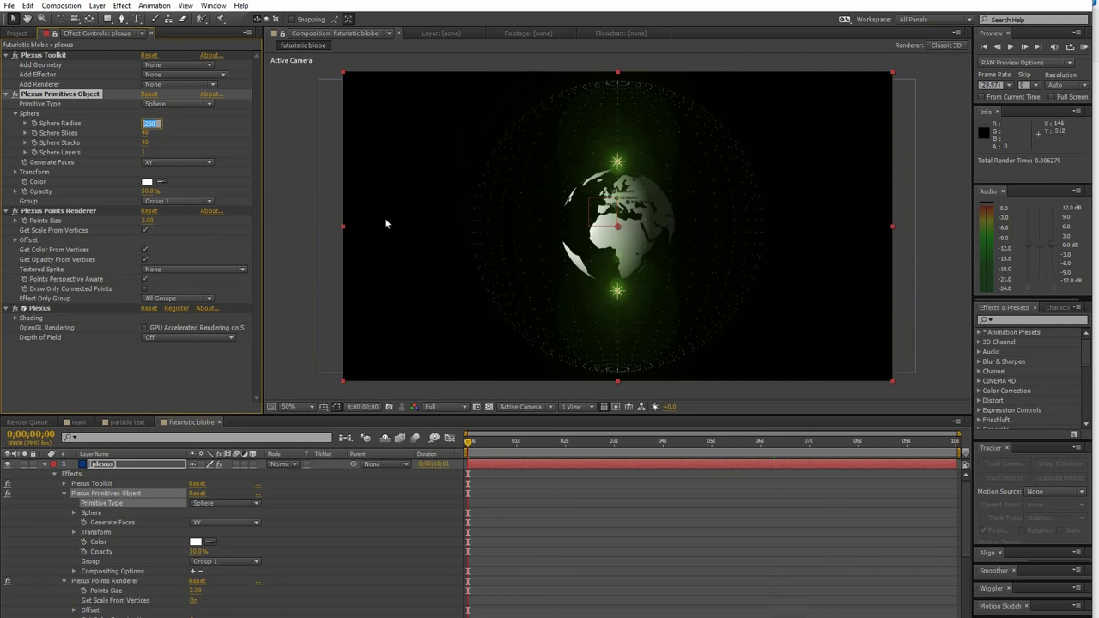
{"action": "type", "text": "0"}
{"action": "key", "text": "Return"}
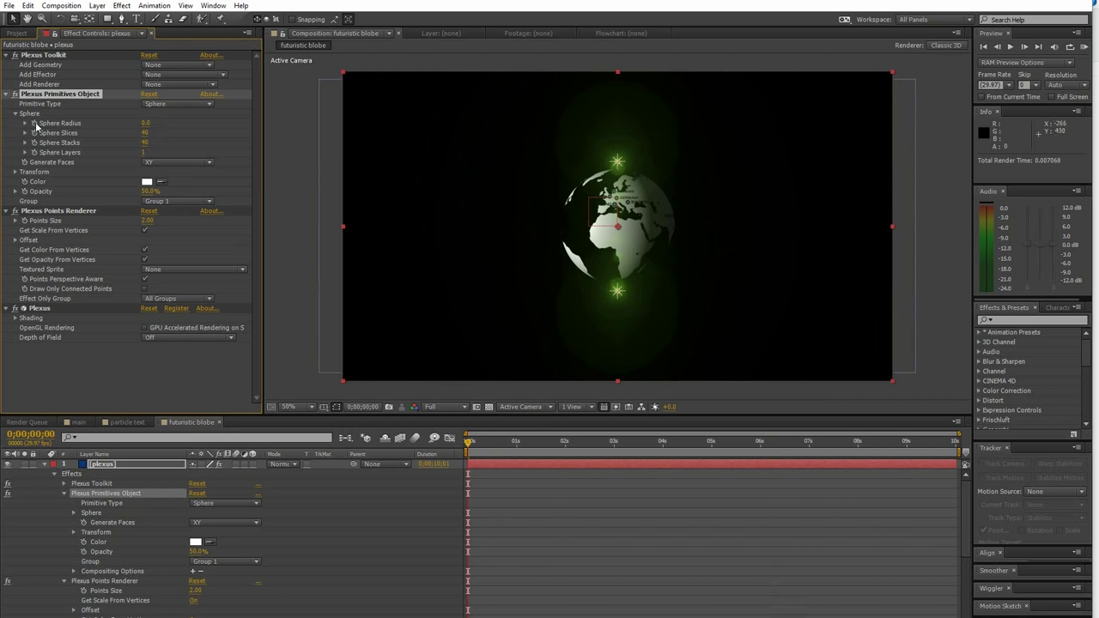
Step: Keyframe the sphere radius to 428 at about two seconds
{"action": "left_click", "coordinate": [499, 443]}
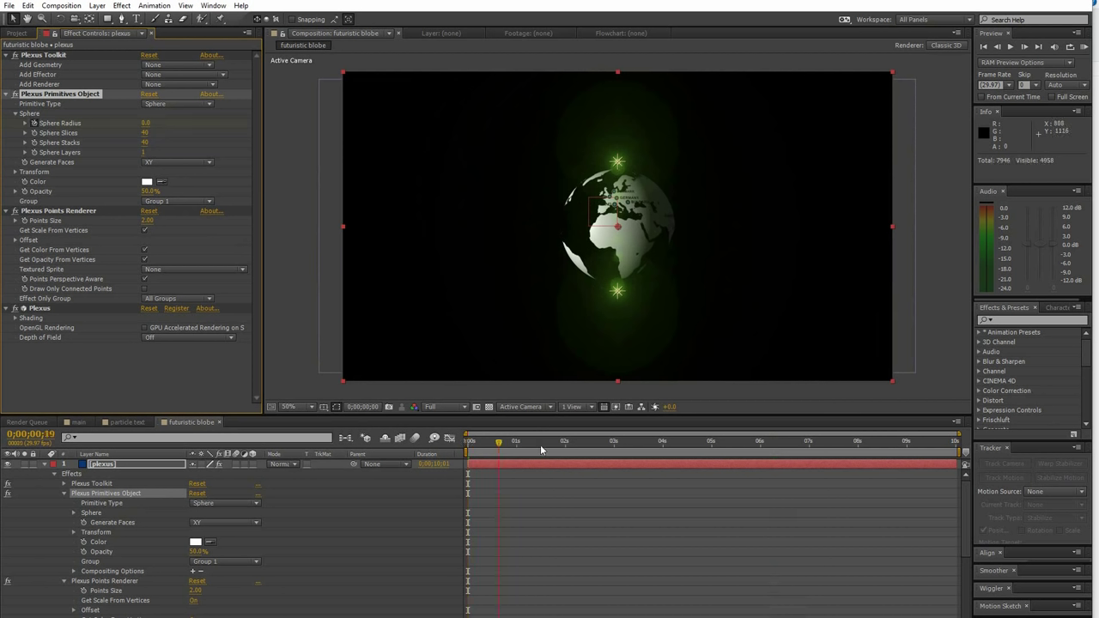
{"action": "left_click_drag", "start_coordinate": [541, 449], "coordinate": [568, 443]}
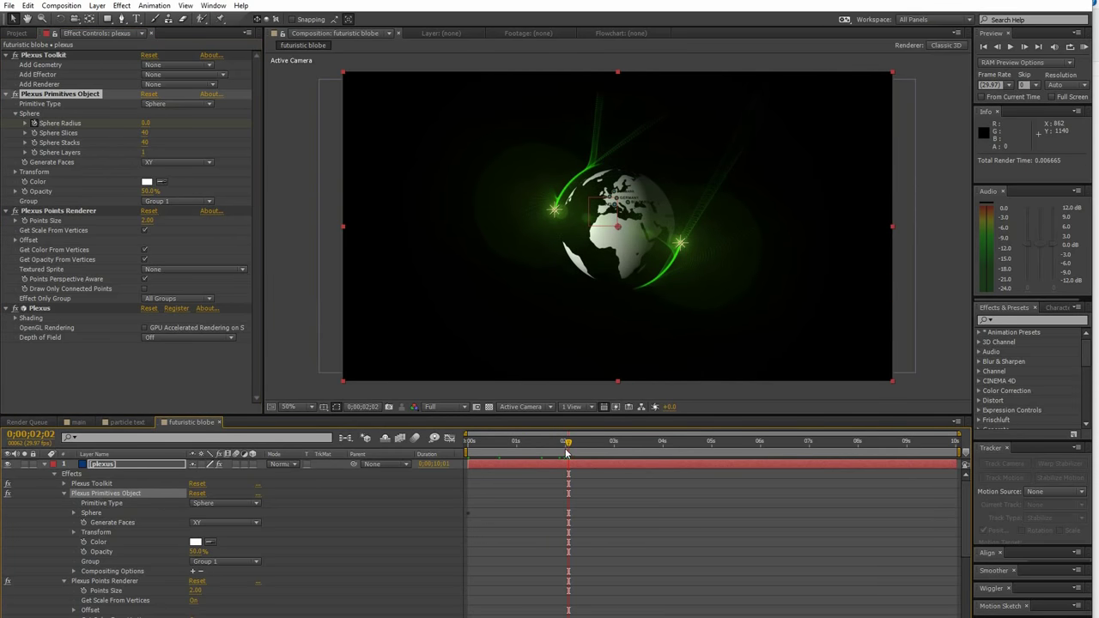
{"action": "left_click", "coordinate": [148, 123]}
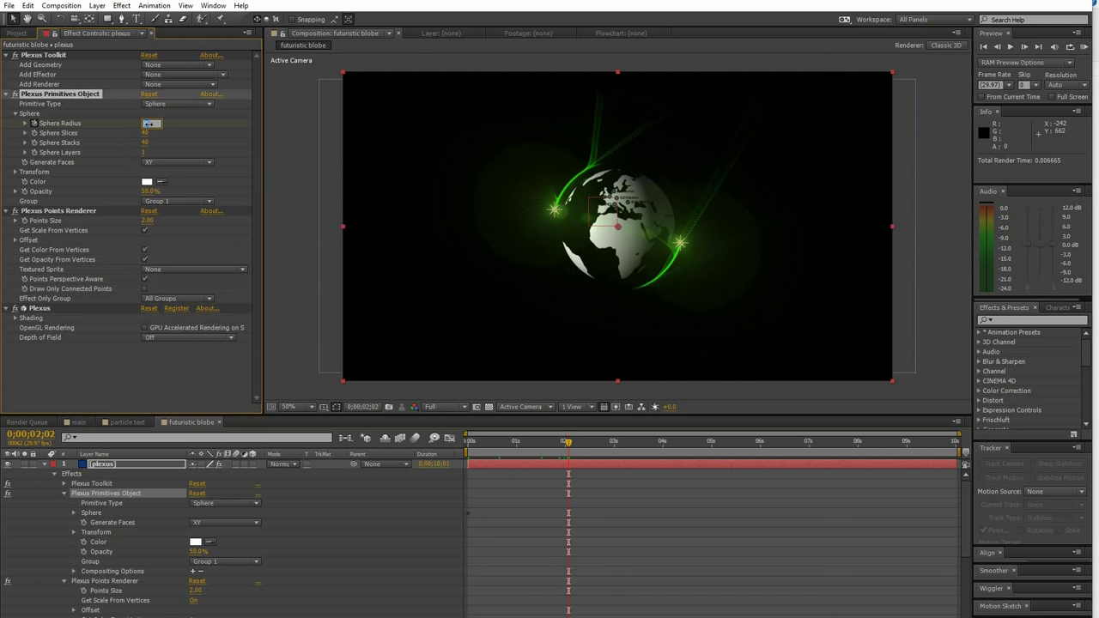
{"action": "key", "text": "Tab"}
Step: Set sphere Slices to 5, Stacks to 4, and update the Sphere Layers count
{"action": "type", "text": "5"}
{"action": "key", "text": "Return"}
{"action": "left_click", "coordinate": [147, 142]}
{"action": "type", "text": "428.0"}
{"action": "key", "text": "Return"}
{"action": "left_click", "coordinate": [146, 152]}
{"action": "key", "text": "Return"}
{"action": "left_click", "coordinate": [176, 84]}
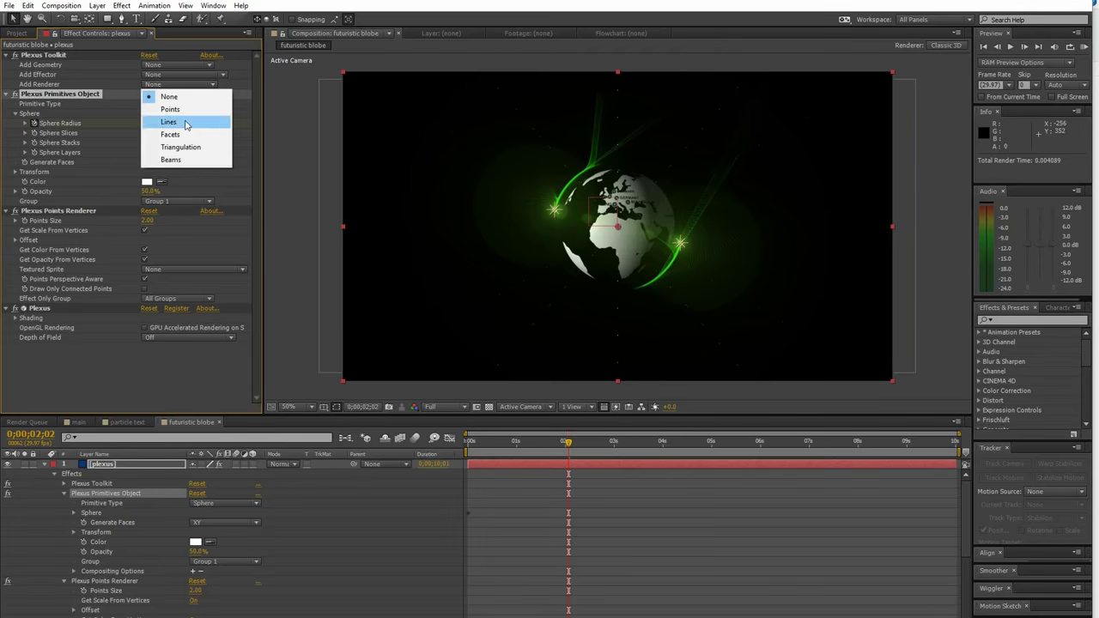
Step: Add a Lines renderer with Max Vertices 286 and Maximum Distance 343
{"action": "left_click", "coordinate": [185, 125]}
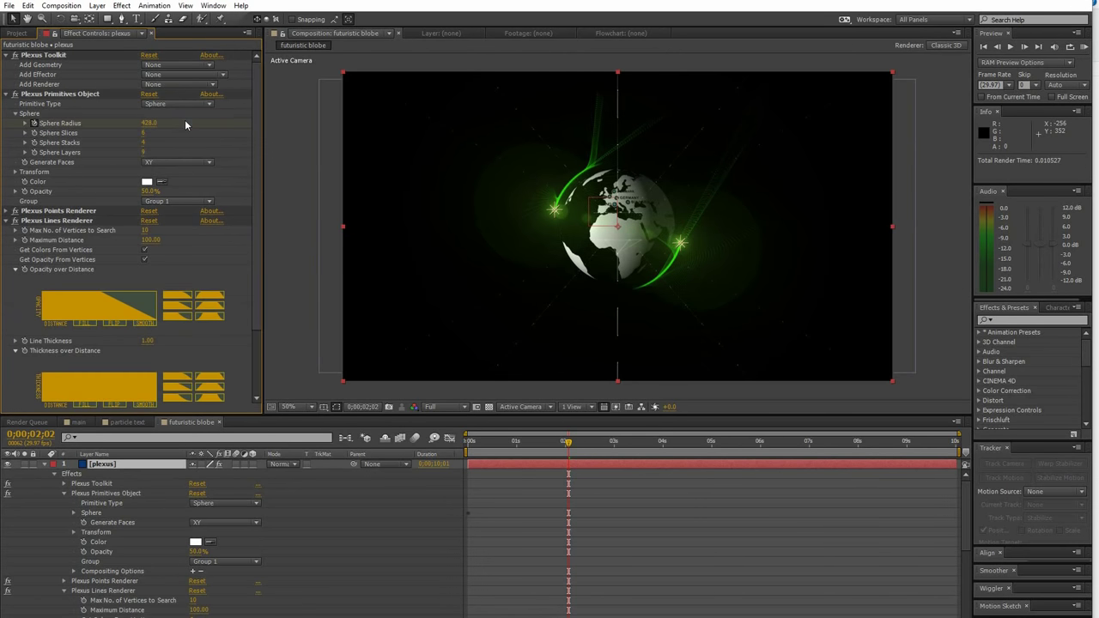
{"action": "scroll", "coordinate": [146, 150], "scroll_direction": "down", "scroll_amount": 2}
{"action": "left_click", "coordinate": [147, 149]}
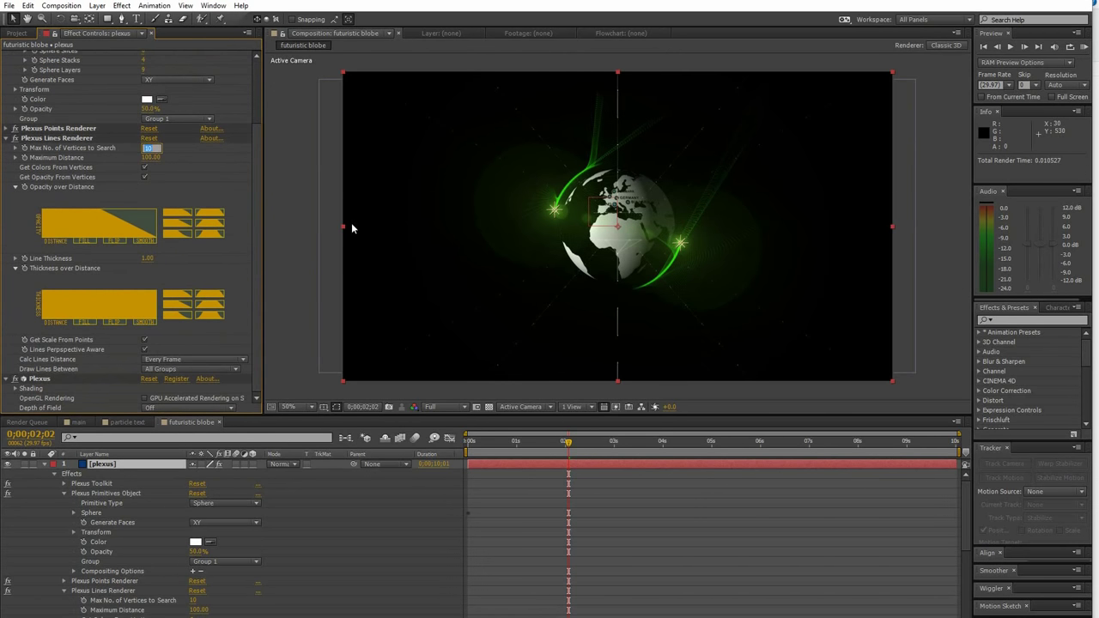
{"action": "type", "text": "200"}
{"action": "key", "text": "Tab"}
{"action": "type", "text": "5"}
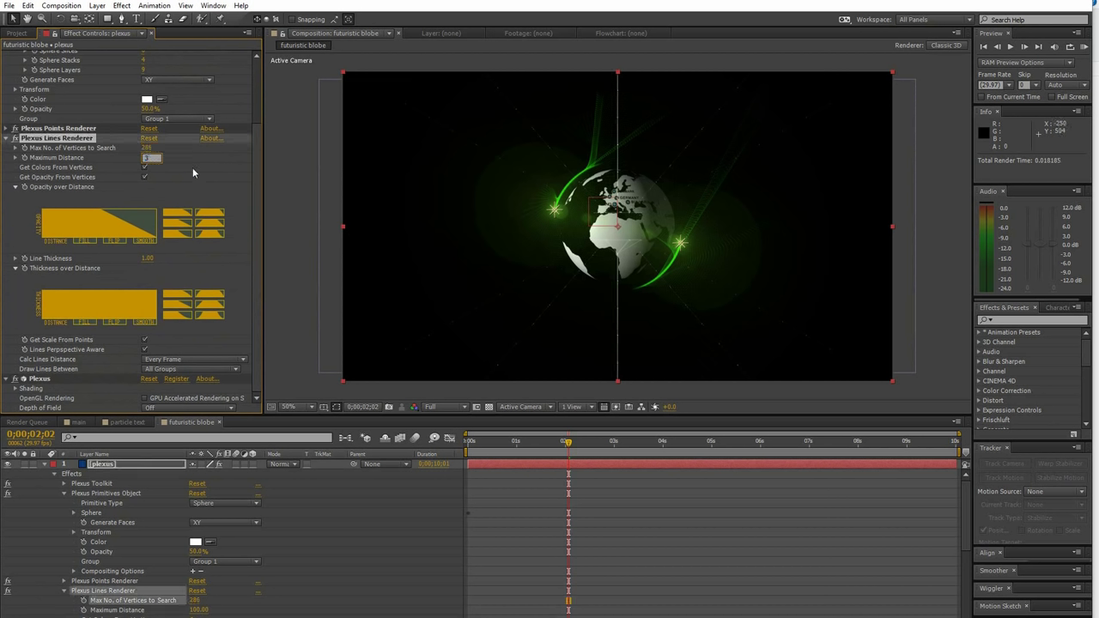
{"action": "type", "text": "43"}
{"action": "key", "text": "Return"}
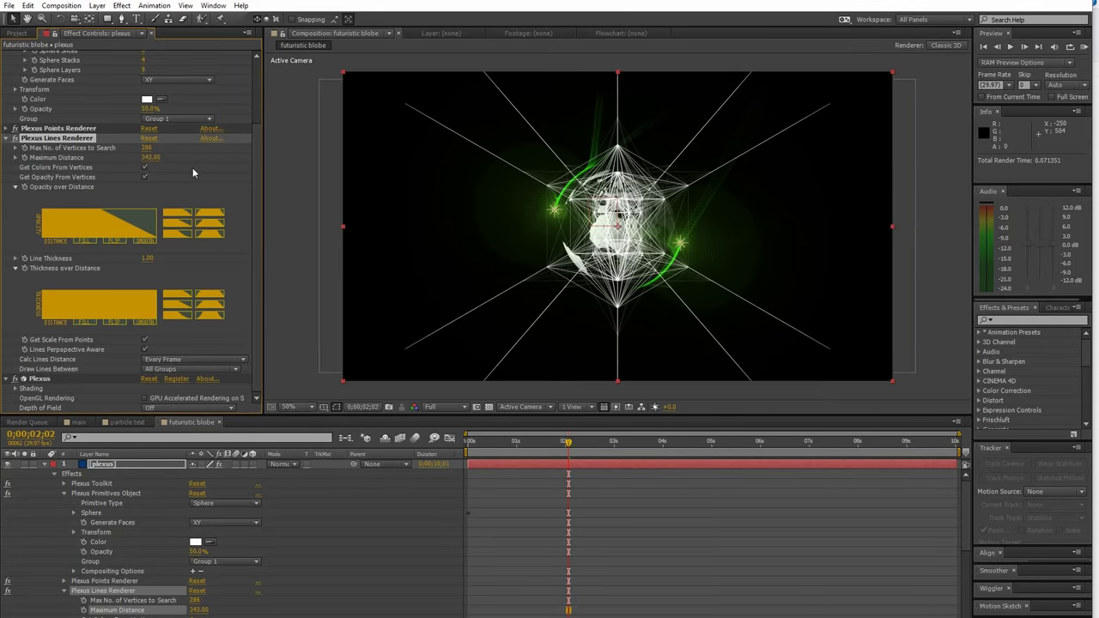
Step: Set line thickness to 1.40 and arch both Opacity and Thickness over Distance curves
{"action": "left_click", "coordinate": [149, 258]}
{"action": "key", "text": "Return"}
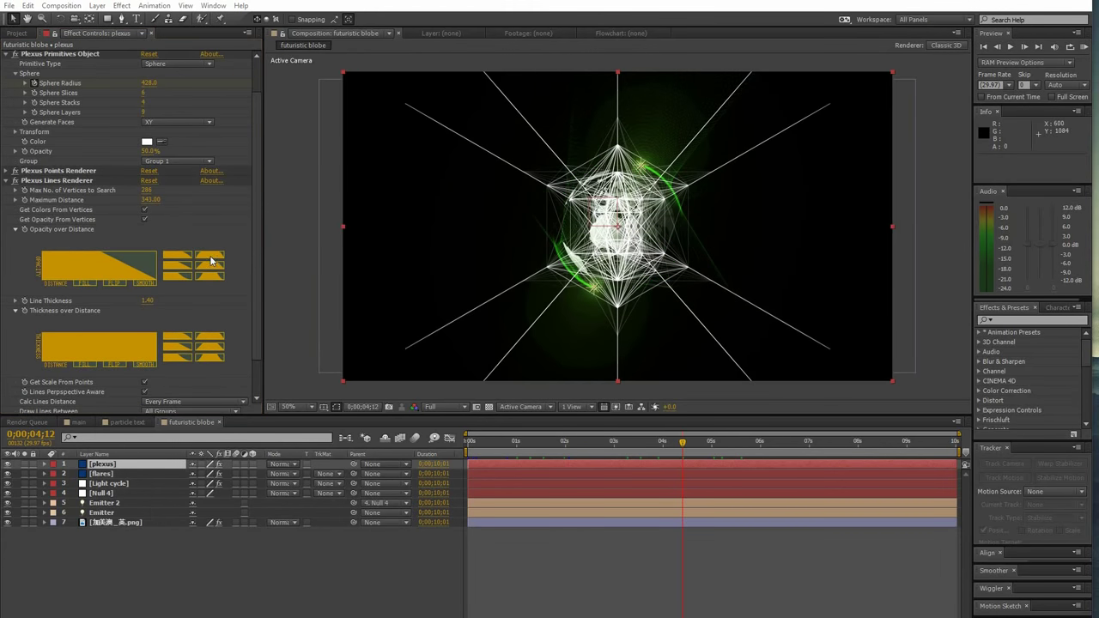
{"action": "left_click", "coordinate": [211, 262]}
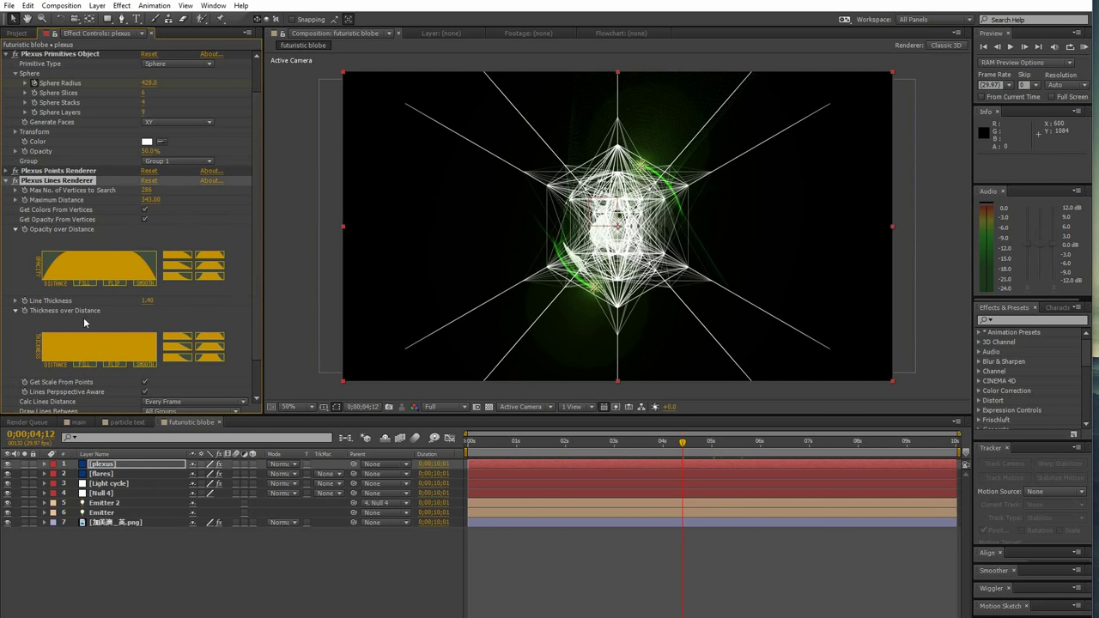
{"action": "left_click", "coordinate": [206, 341]}
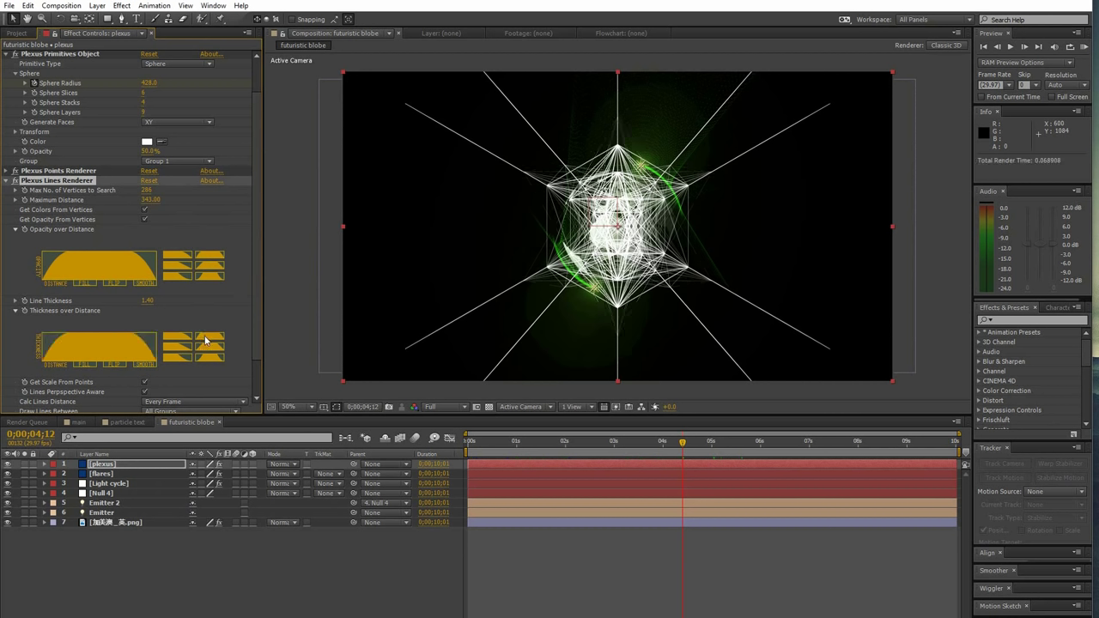
{"action": "scroll", "coordinate": [180, 86], "scroll_direction": "up", "scroll_amount": 2}
{"action": "left_click", "coordinate": [180, 84]}
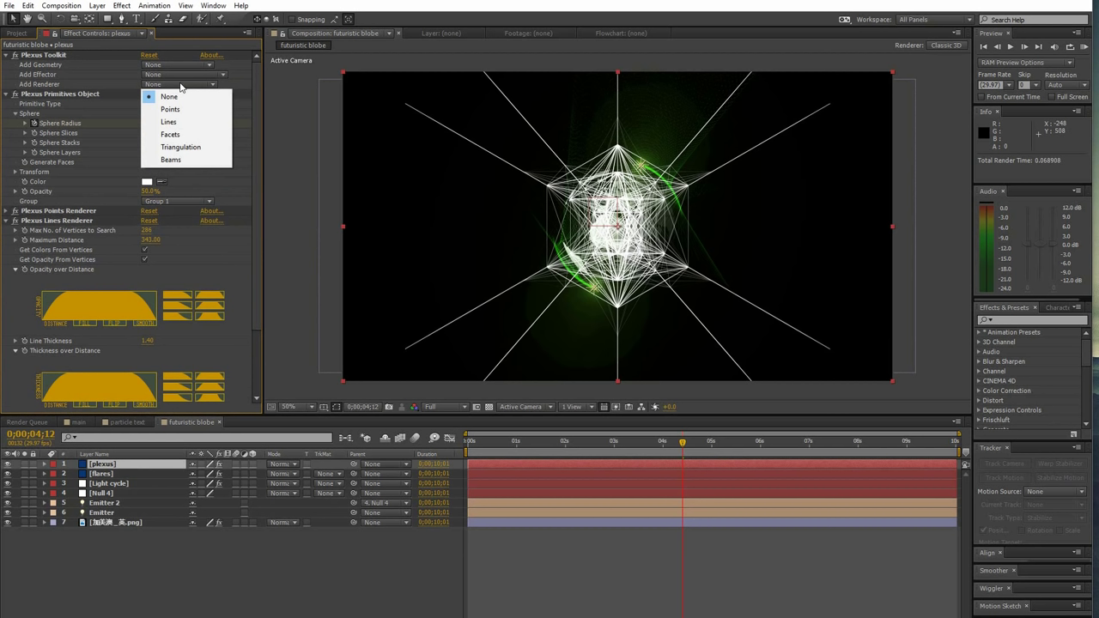
Step: Add a Facets renderer with its Maximum Distance set to 257
{"action": "left_click", "coordinate": [170, 135]}
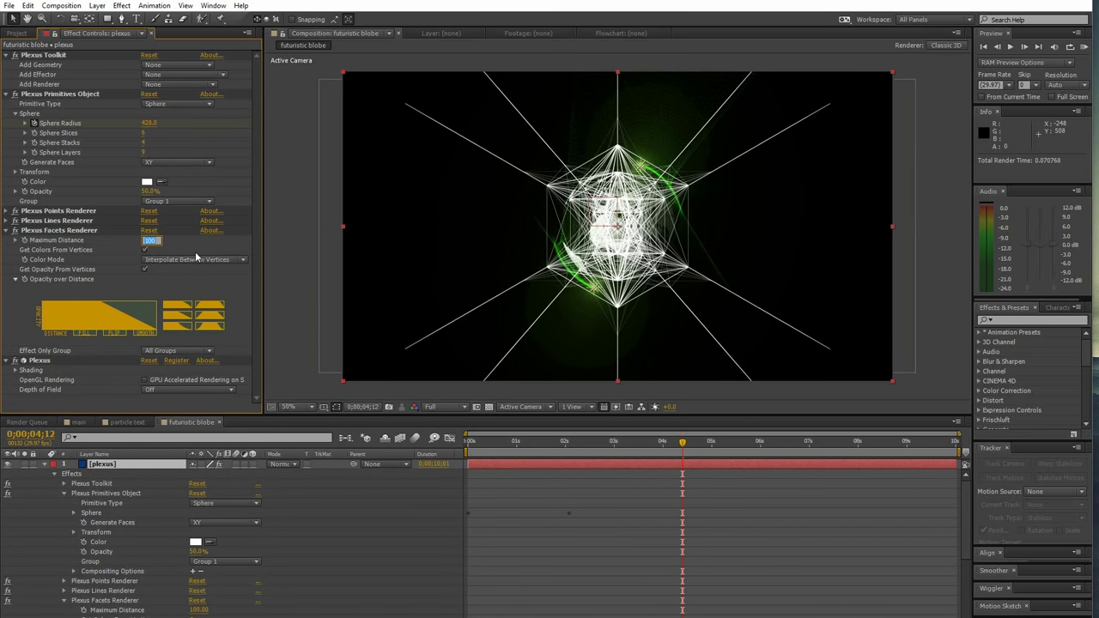
{"action": "type", "text": "250"}
{"action": "key", "text": "Return"}
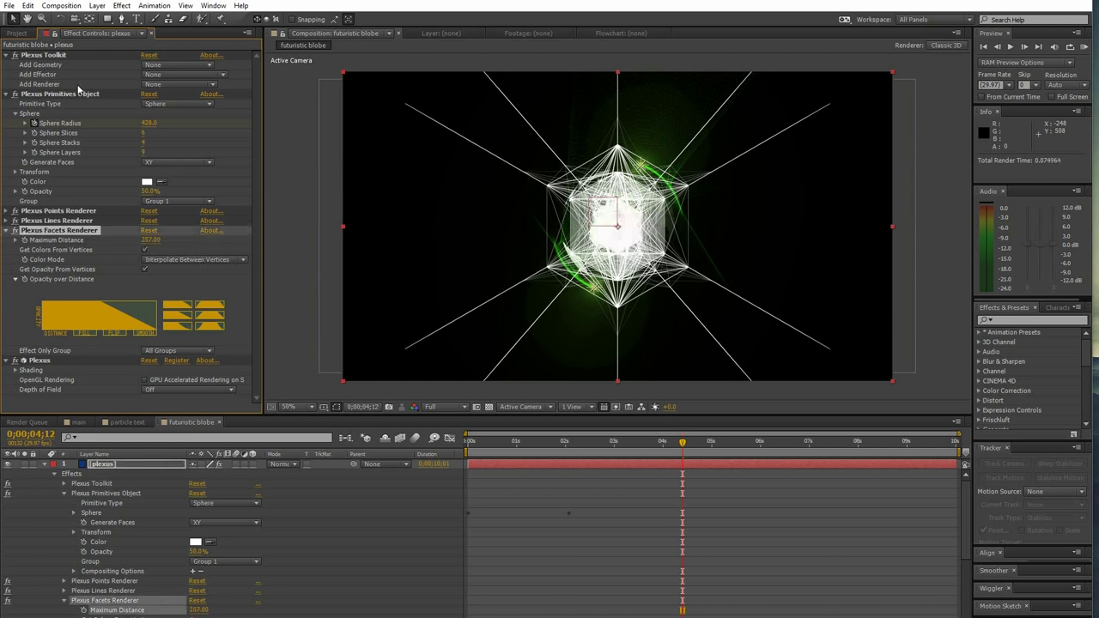
{"action": "left_click", "coordinate": [169, 85]}
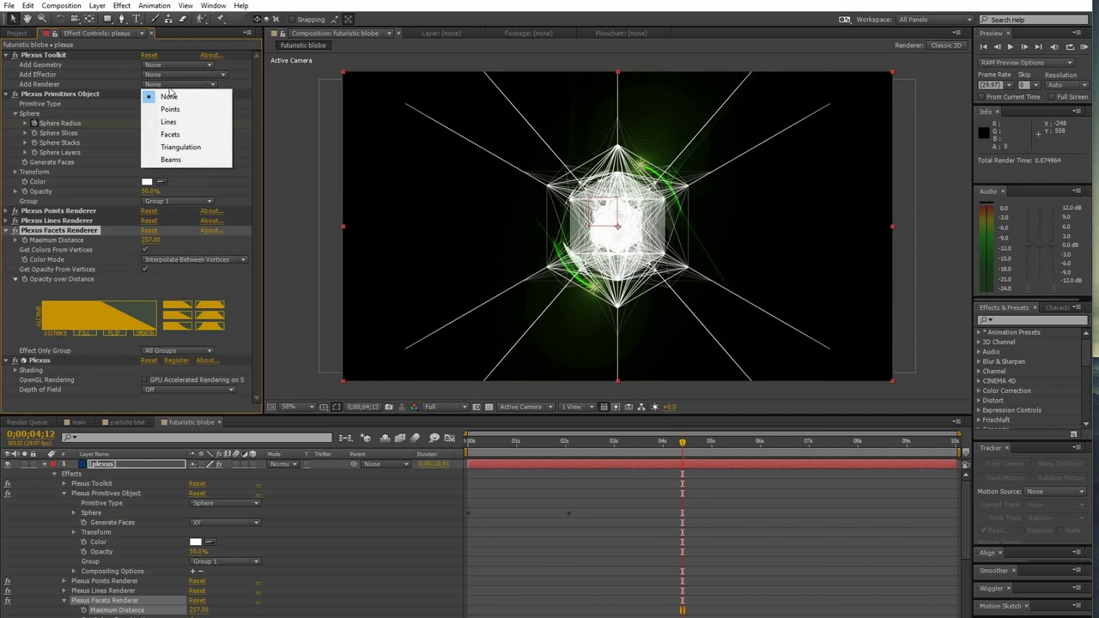
Step: Add a Triangulation renderer with Maximum Distance 166 and an arched Opacity over Distance curve
{"action": "left_click", "coordinate": [199, 151]}
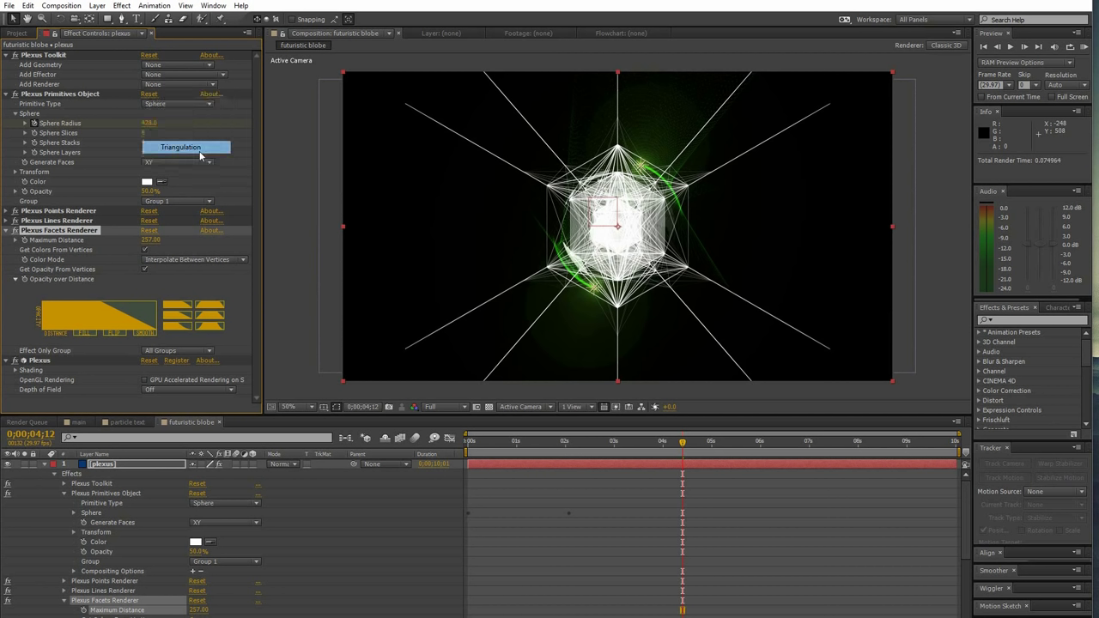
{"action": "left_click", "coordinate": [152, 269]}
{"action": "type", "text": "10"}
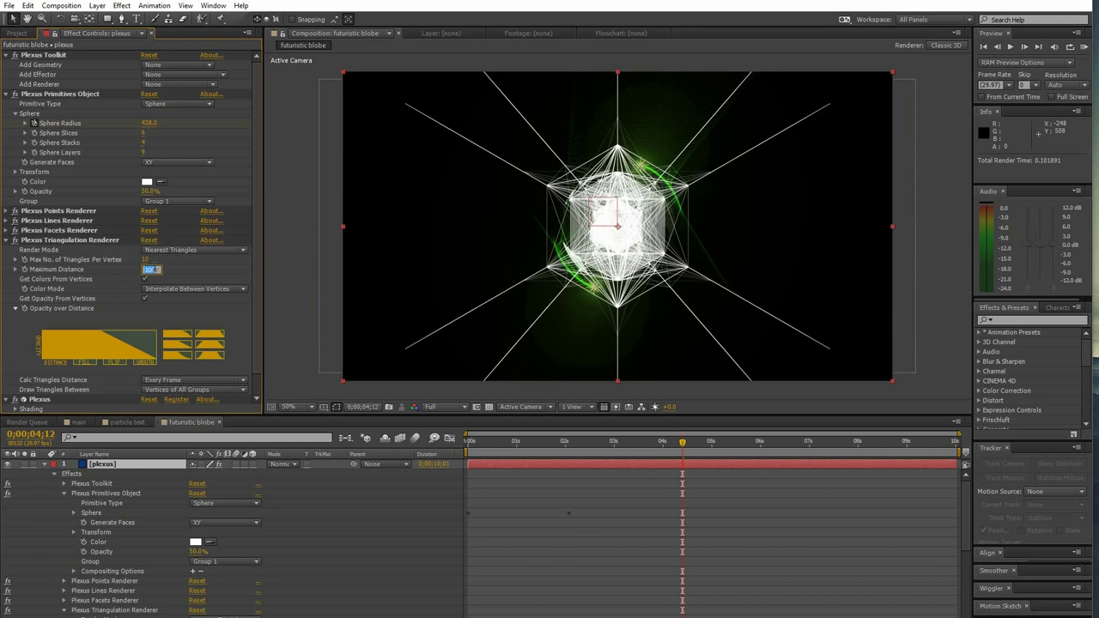
{"action": "type", "text": "1000"}
{"action": "key", "text": "Return"}
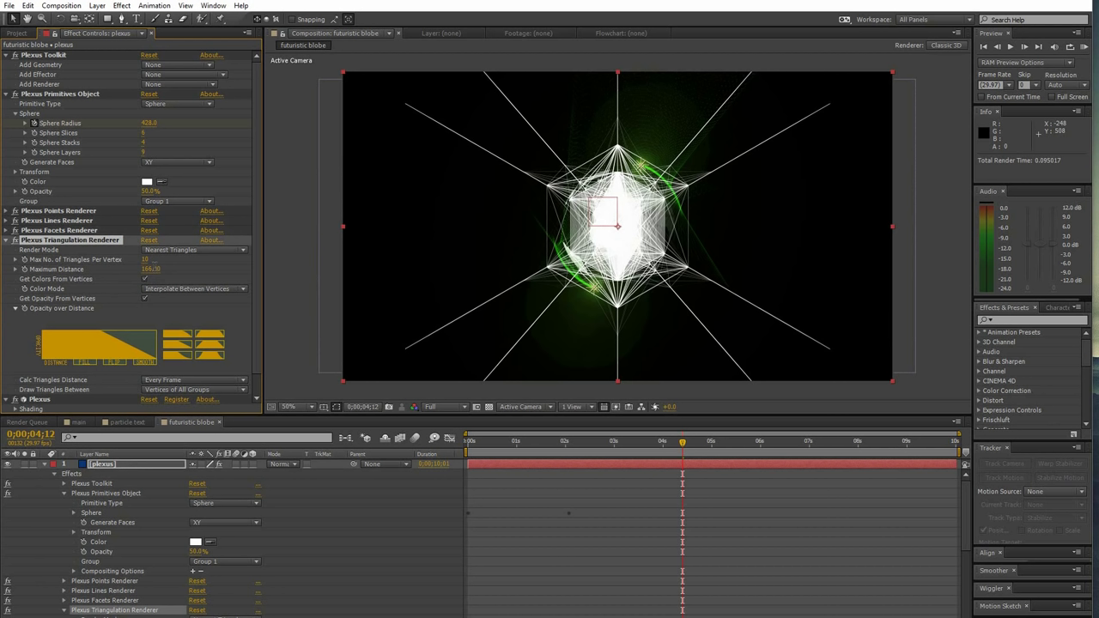
{"action": "scroll", "coordinate": [228, 313], "scroll_direction": "down", "scroll_amount": 1}
{"action": "left_click", "coordinate": [211, 317]}
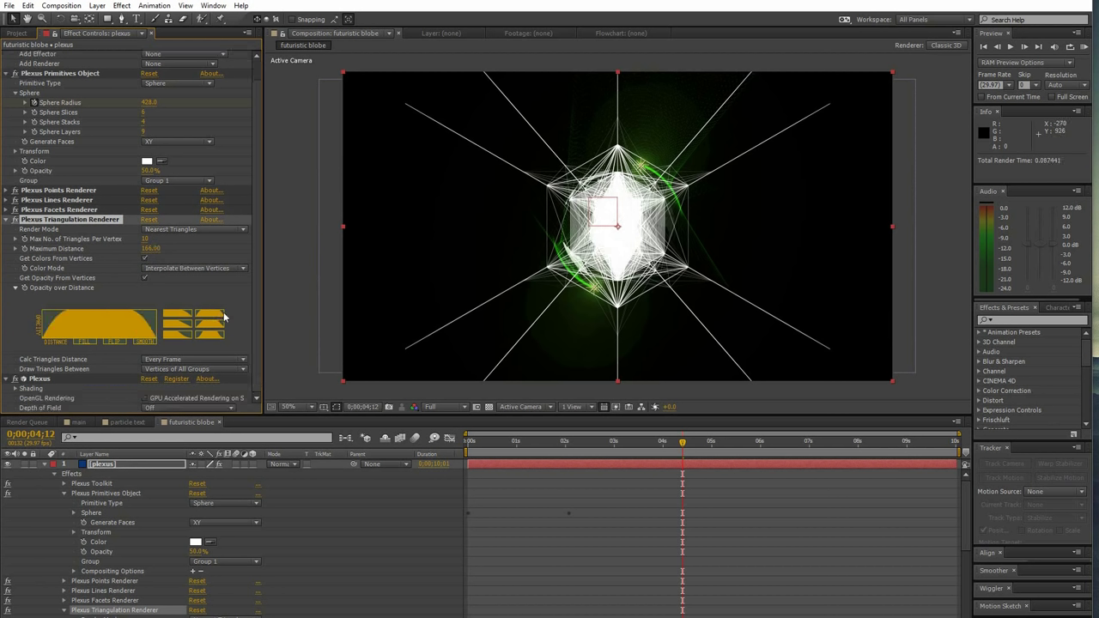
{"action": "left_click", "coordinate": [40, 171]}
{"action": "key", "text": "j"}
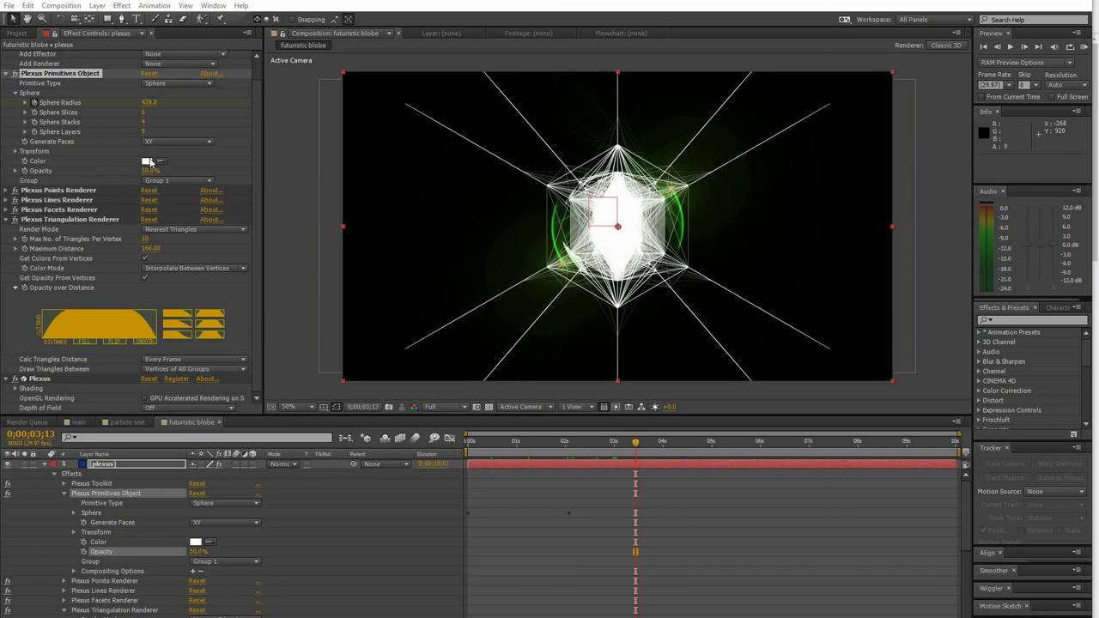
Step: Lower the Plexus primitives opacity from 50% to 10% and expand its Transform group
{"action": "left_click", "coordinate": [151, 170]}
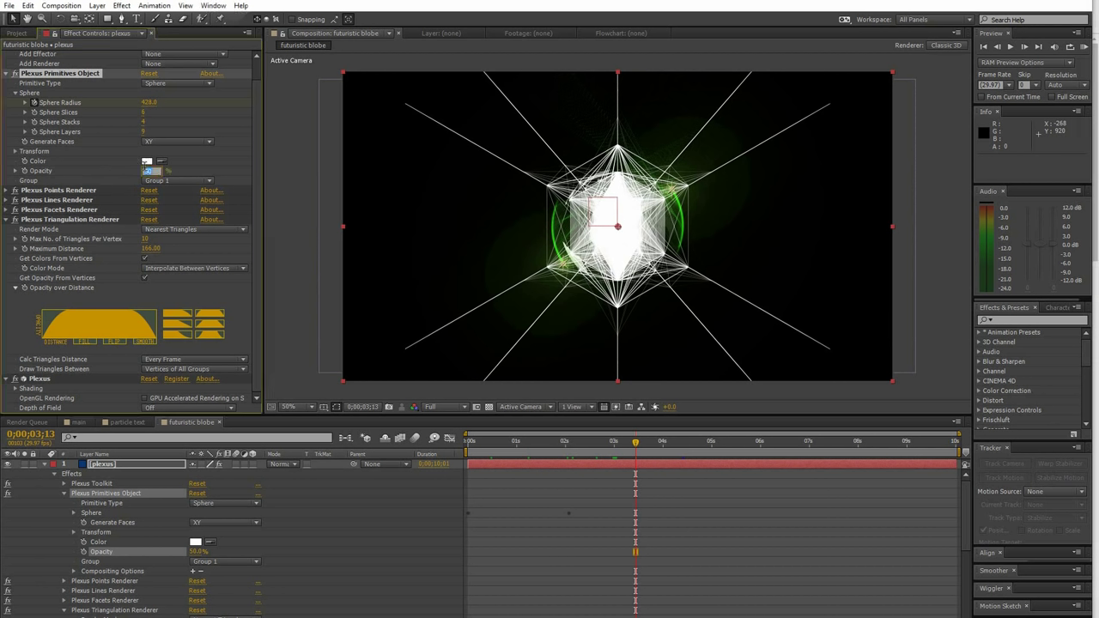
{"action": "type", "text": "10"}
{"action": "key", "text": "Return"}
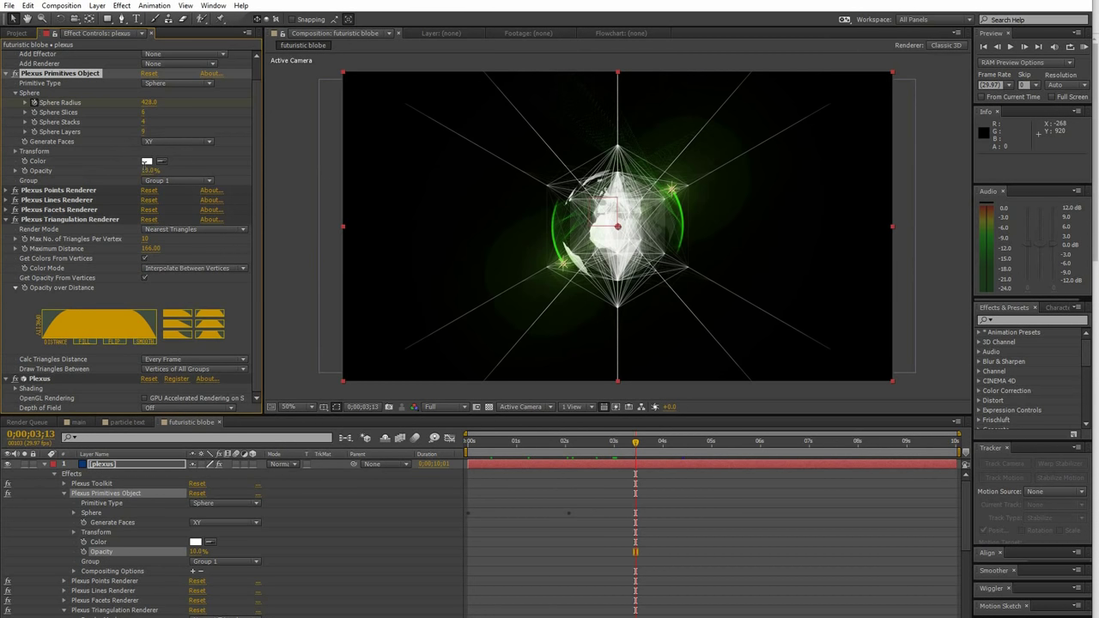
{"action": "left_click", "coordinate": [15, 151]}
{"action": "key", "text": "Home"}
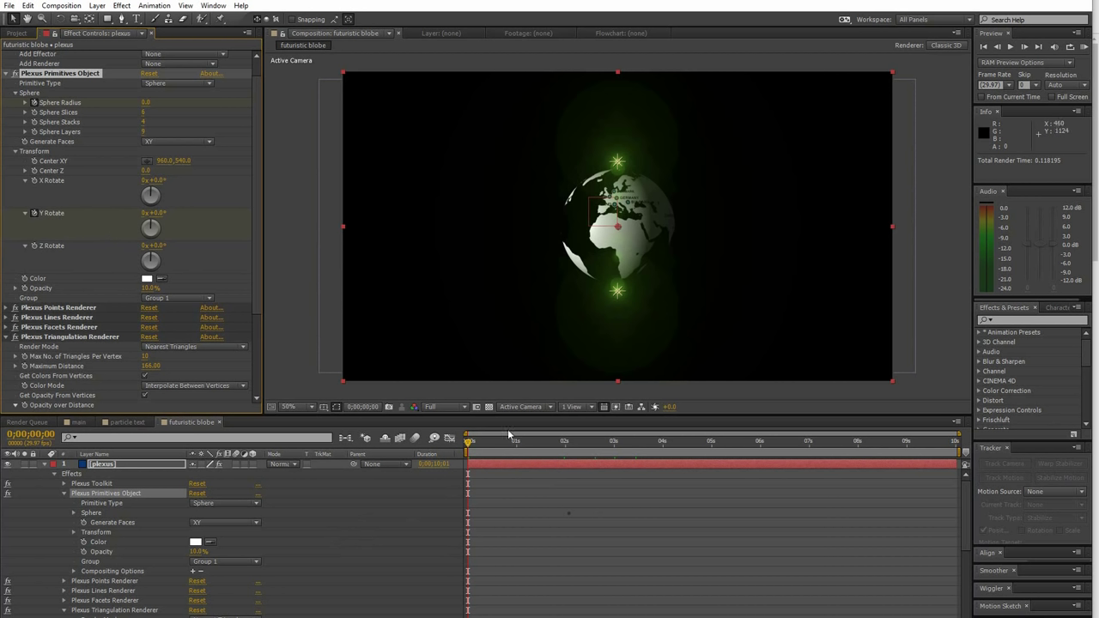
Step: At 10;00, set the Plexus sphere's Y Rotate to 255° and Z Rotate to 72°
{"action": "left_click_drag", "start_coordinate": [523, 443], "coordinate": [962, 455]}
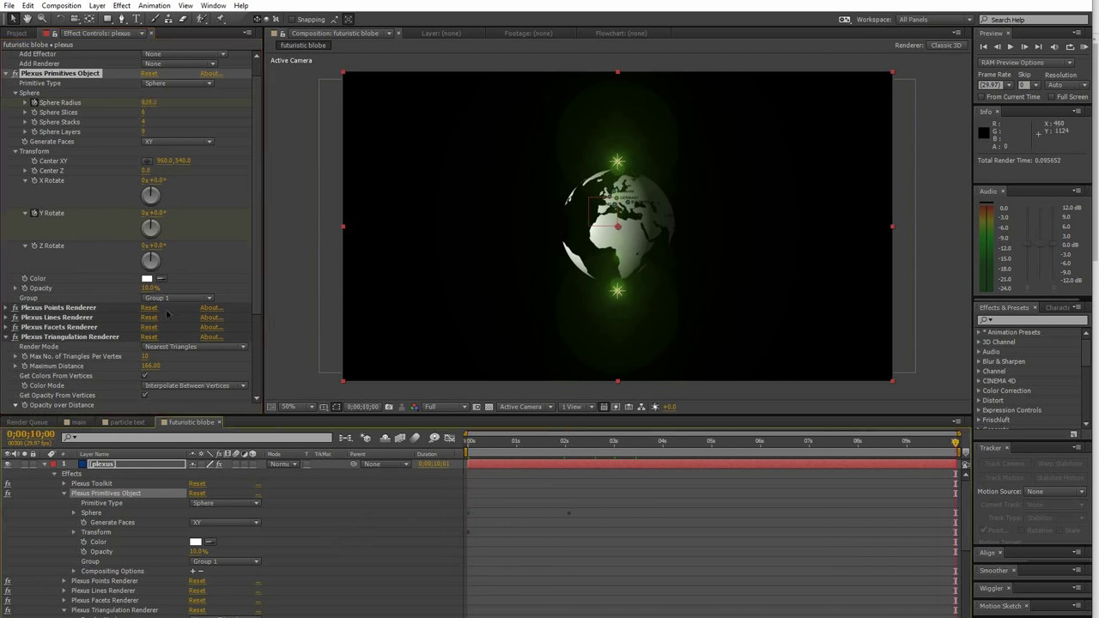
{"action": "left_click_drag", "start_coordinate": [147, 228], "coordinate": [126, 243]}
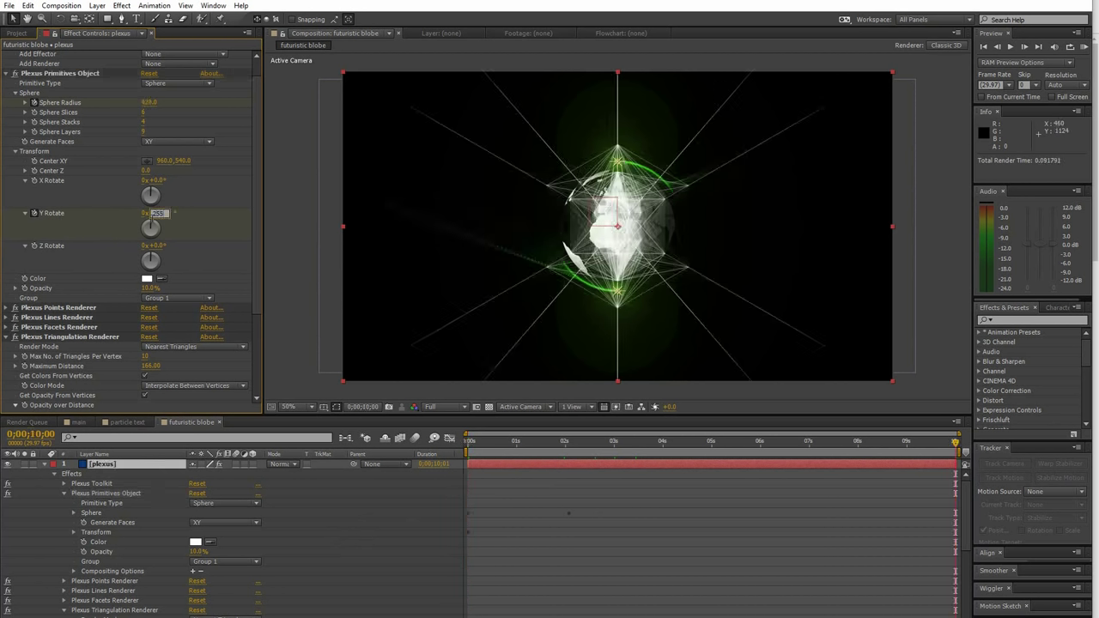
{"action": "left_click", "coordinate": [155, 245]}
{"action": "key", "text": "Return"}
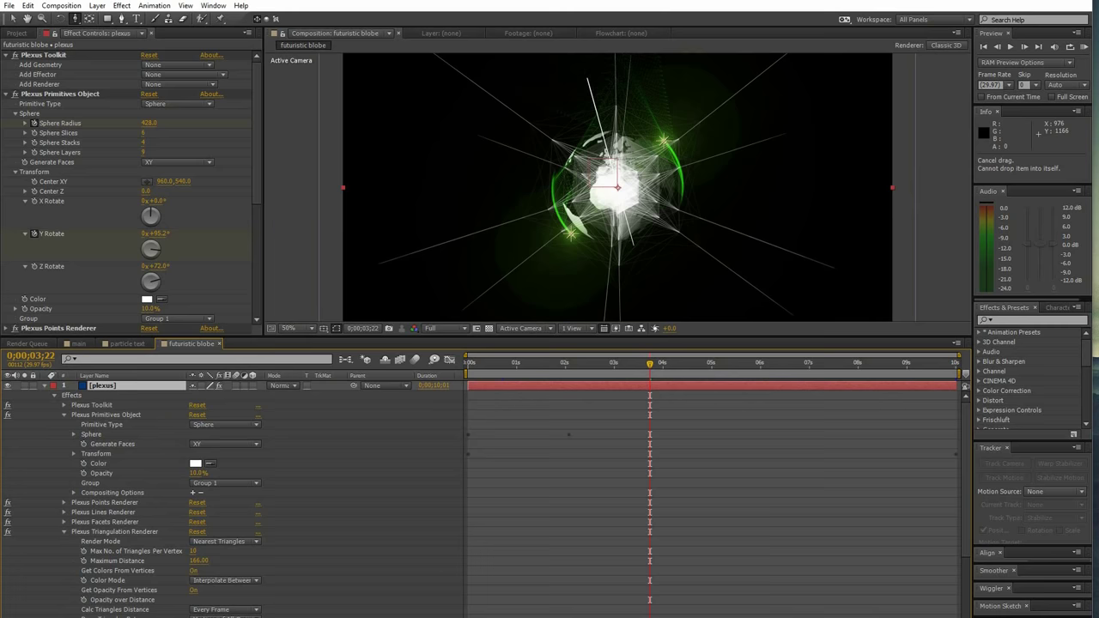
{"action": "scroll", "coordinate": [232, 499], "scroll_direction": "down", "scroll_amount": 3}
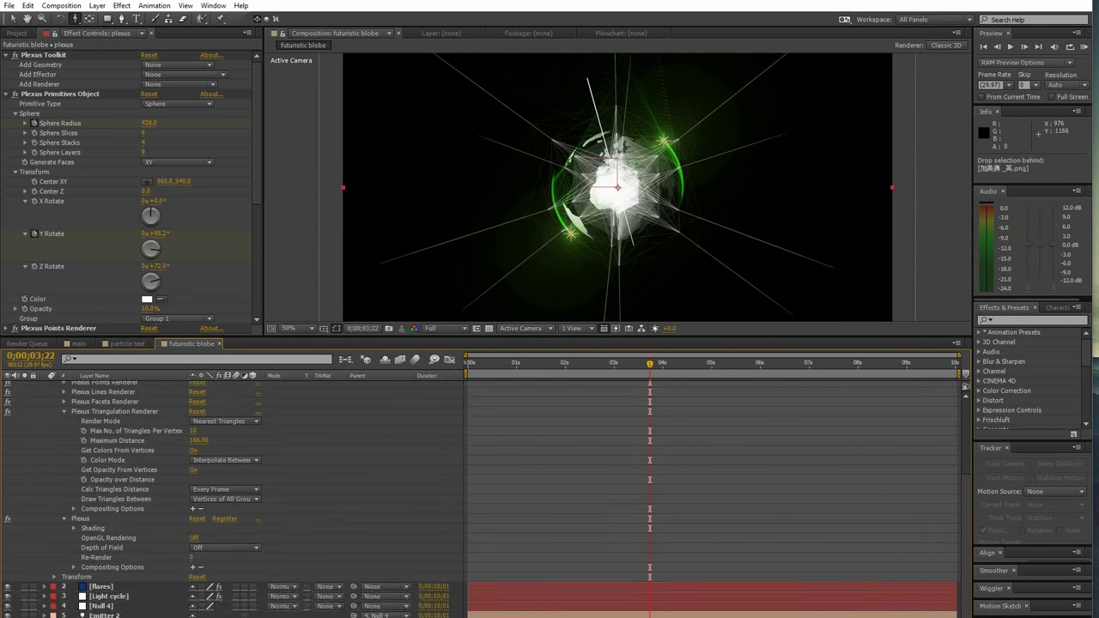
Step: Move the plexus layer beneath the globe PNG and switch the globe PNG to a 3D layer
{"action": "left_click", "coordinate": [109, 435]}
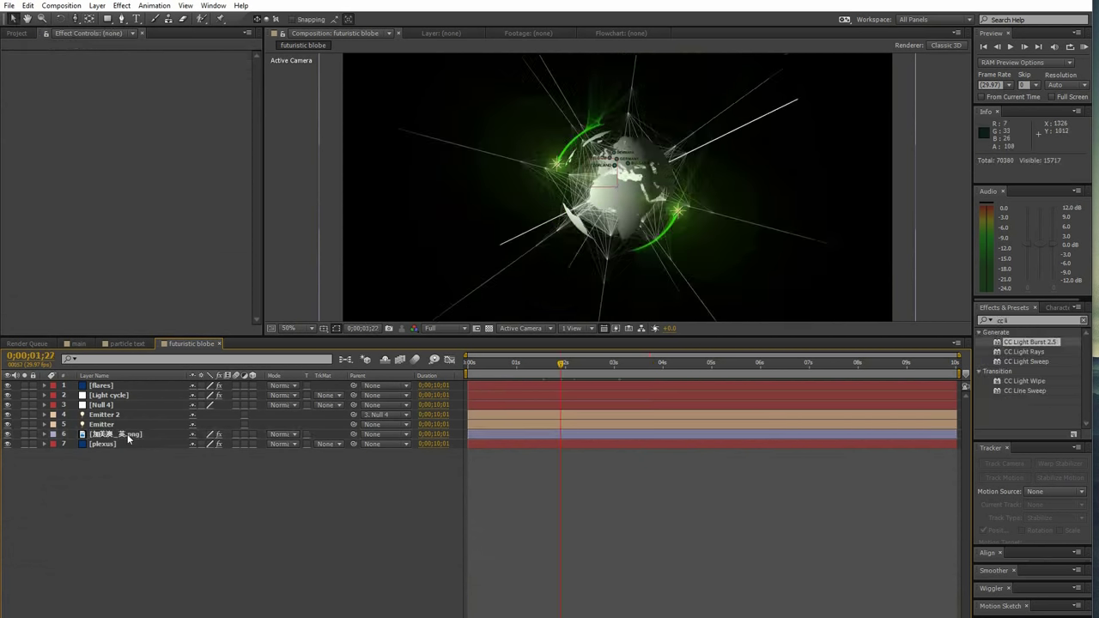
{"action": "left_click", "coordinate": [128, 435]}
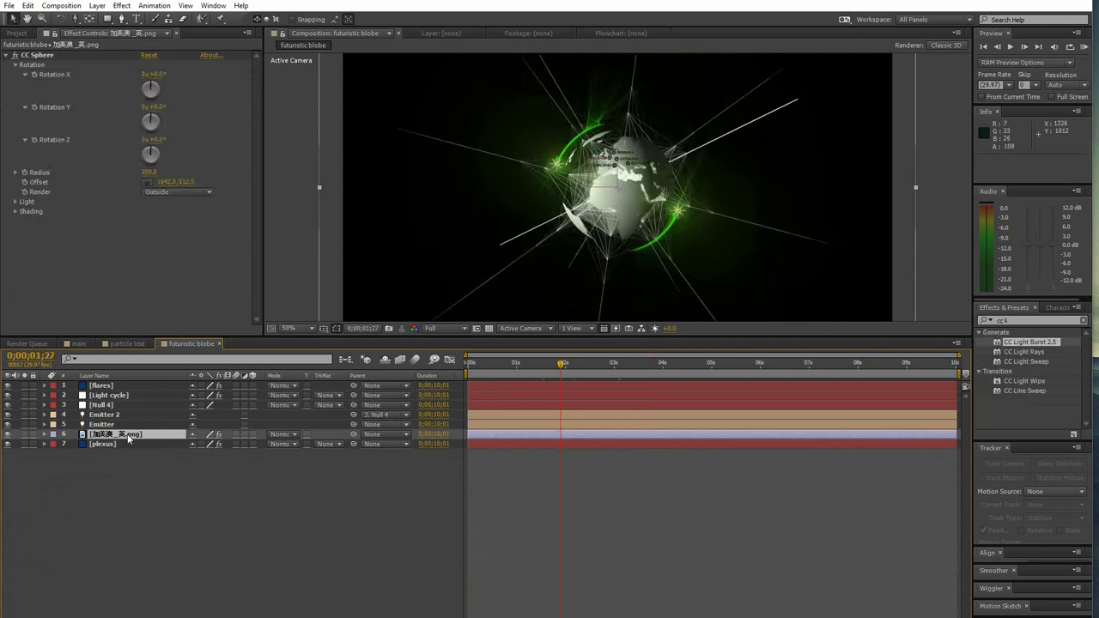
{"action": "left_click", "coordinate": [253, 433]}
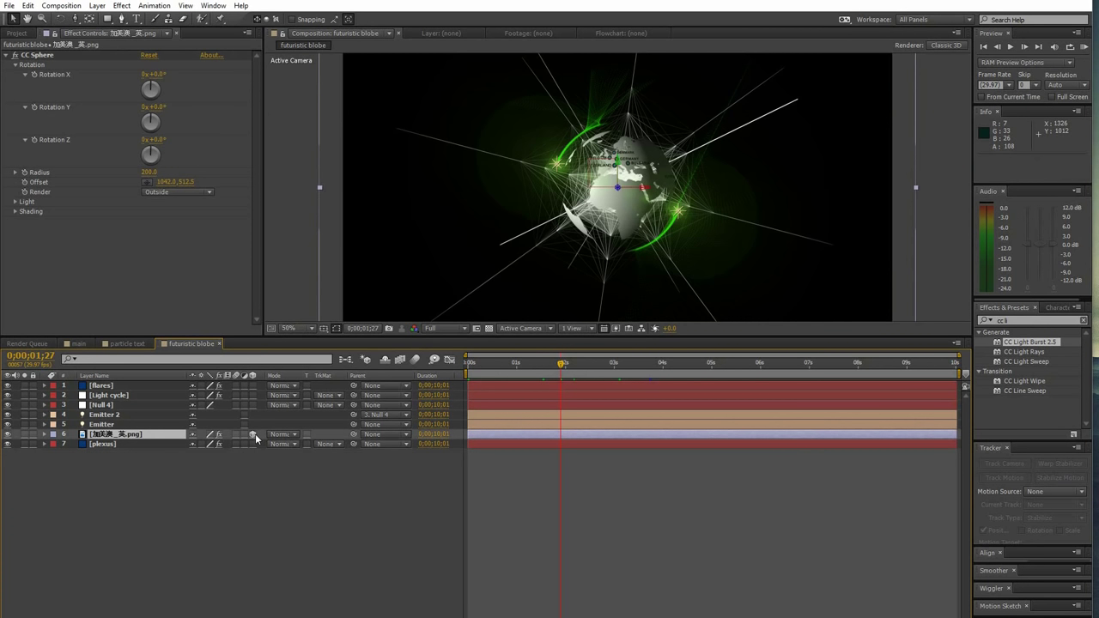
Step: Cycle the globe layer's Accepts Shadows setting through Only, Off and On, then duplicate the layer
{"action": "left_click", "coordinate": [44, 433]}
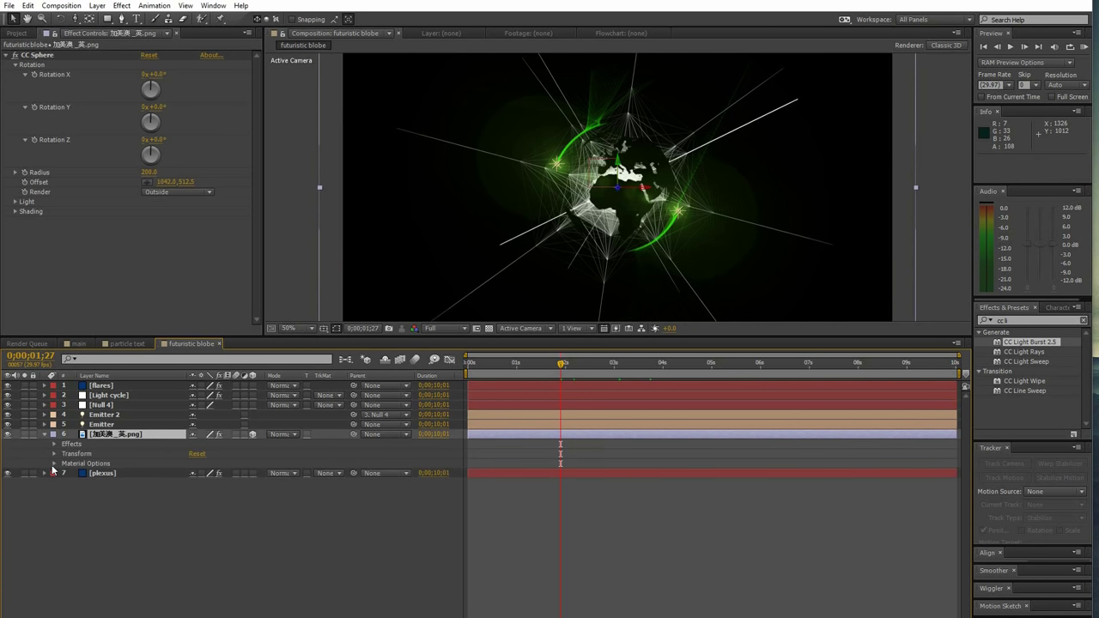
{"action": "left_click", "coordinate": [54, 464]}
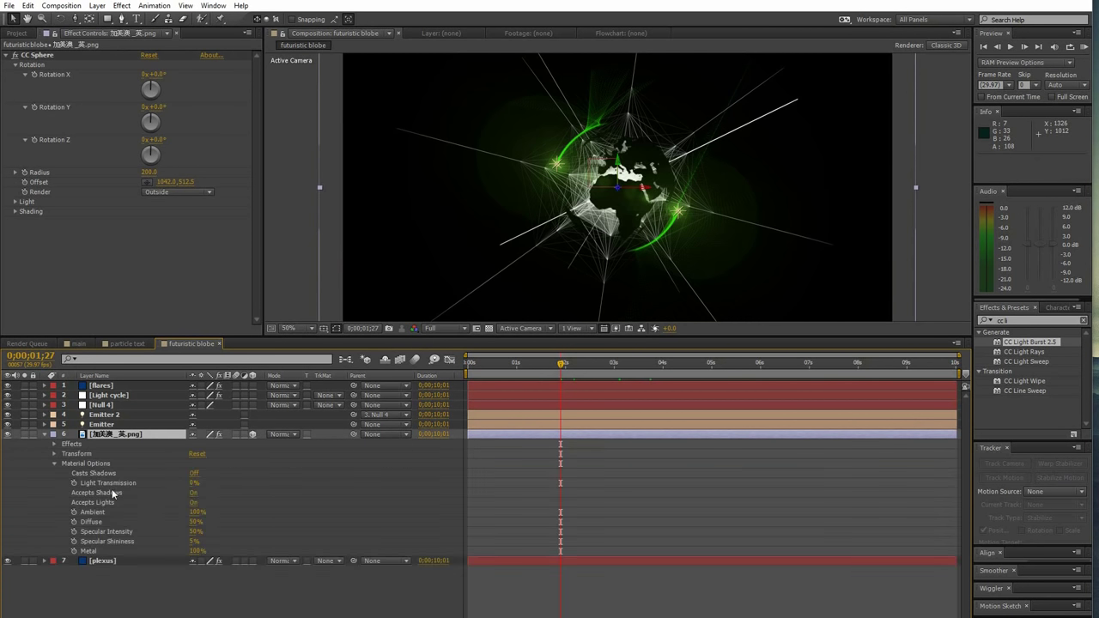
{"action": "left_click", "coordinate": [196, 494]}
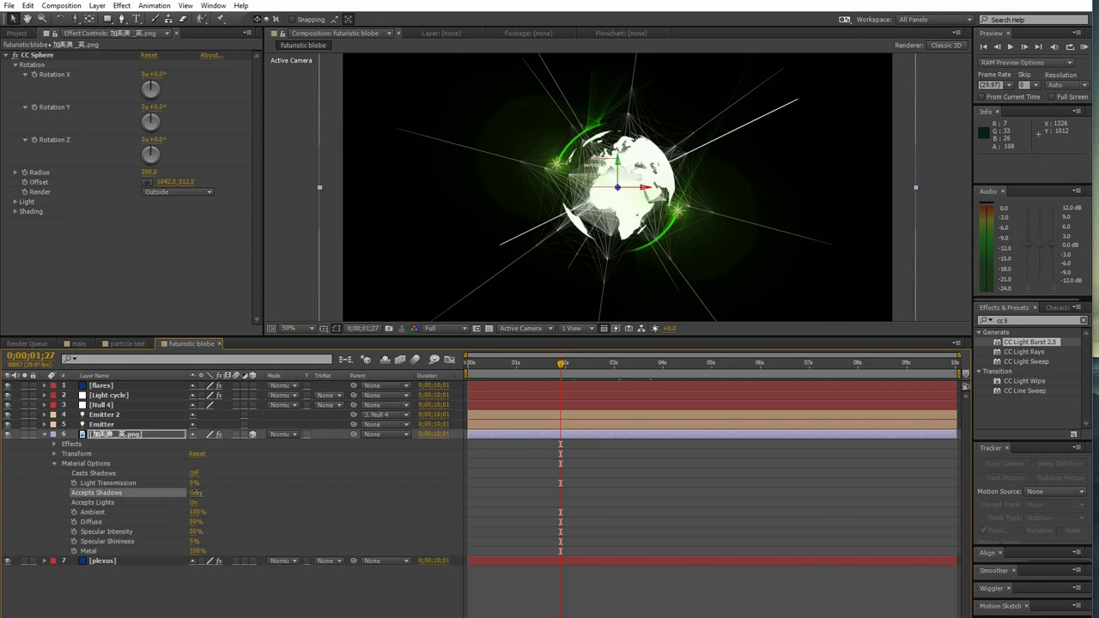
{"action": "left_click", "coordinate": [196, 494]}
{"action": "left_click", "coordinate": [193, 505]}
{"action": "left_click", "coordinate": [193, 505]}
{"action": "left_click", "coordinate": [193, 505]}
{"action": "key", "text": "a"}
{"action": "key", "text": "a"}
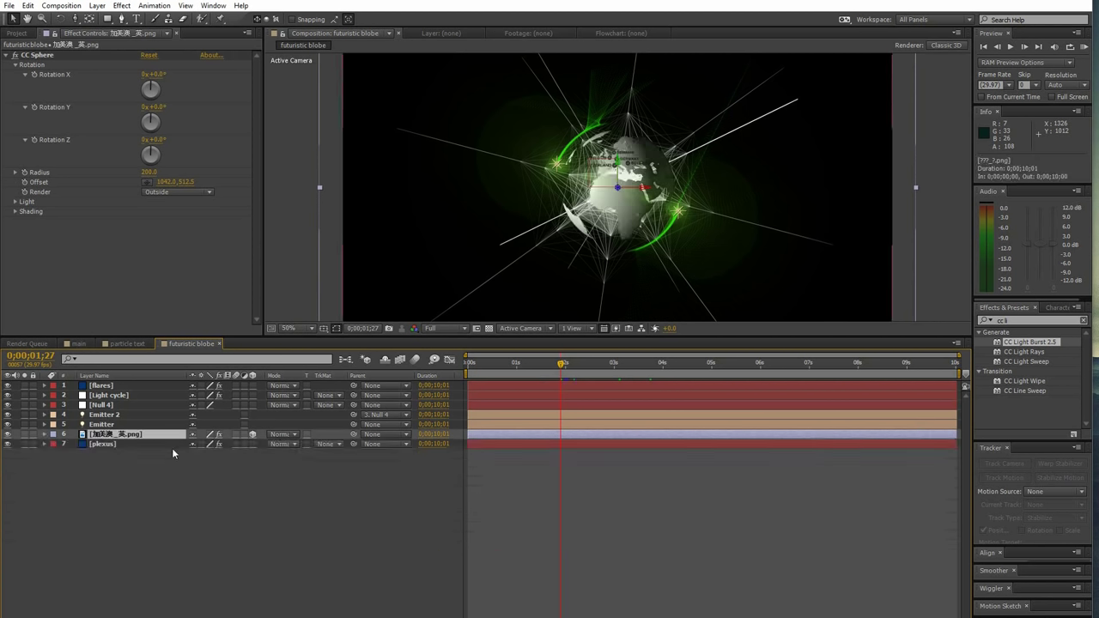
{"action": "key", "text": "ctrl+d"}
Step: Select the upper globe layer and filter Effects & Presets by 'grid'
{"action": "left_click", "coordinate": [125, 444]}
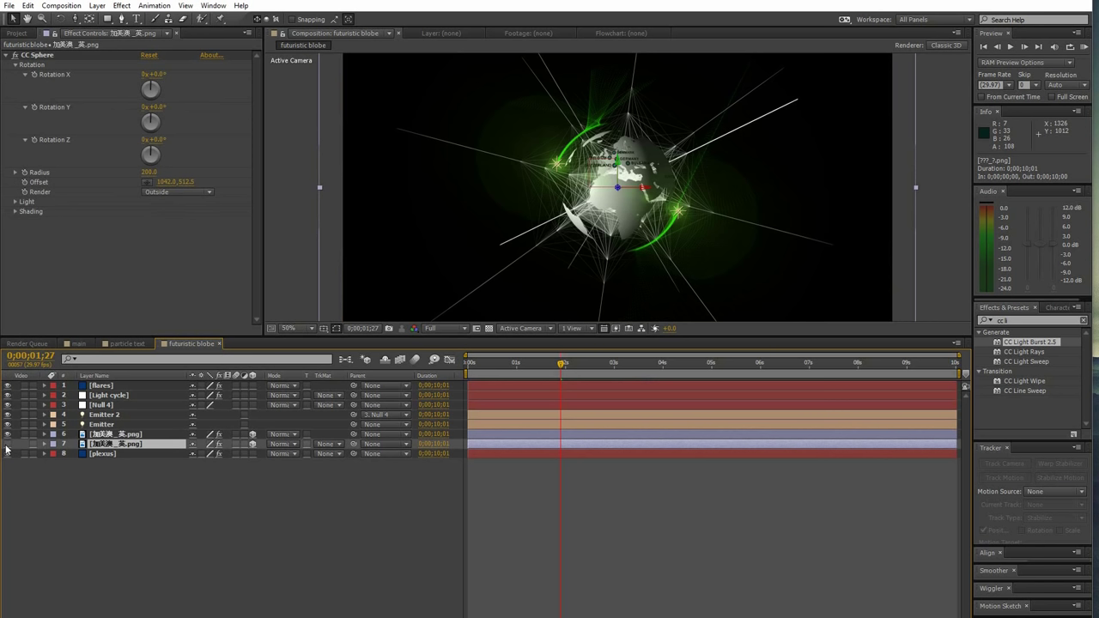
{"action": "left_click", "coordinate": [123, 435]}
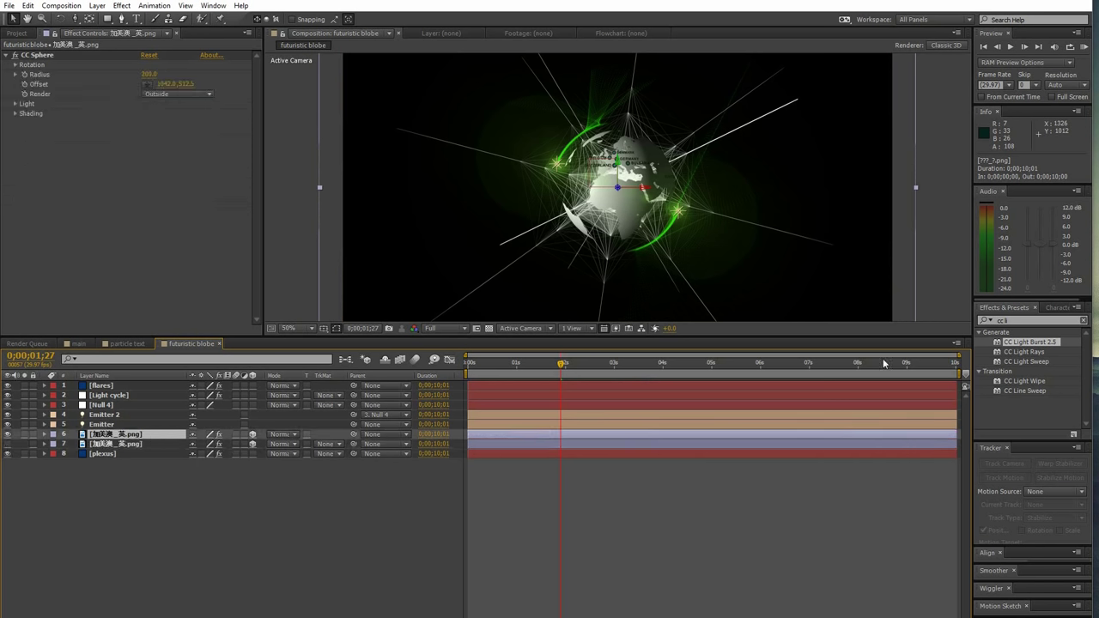
{"action": "left_click", "coordinate": [1011, 320]}
{"action": "key", "text": "BackSpace"}
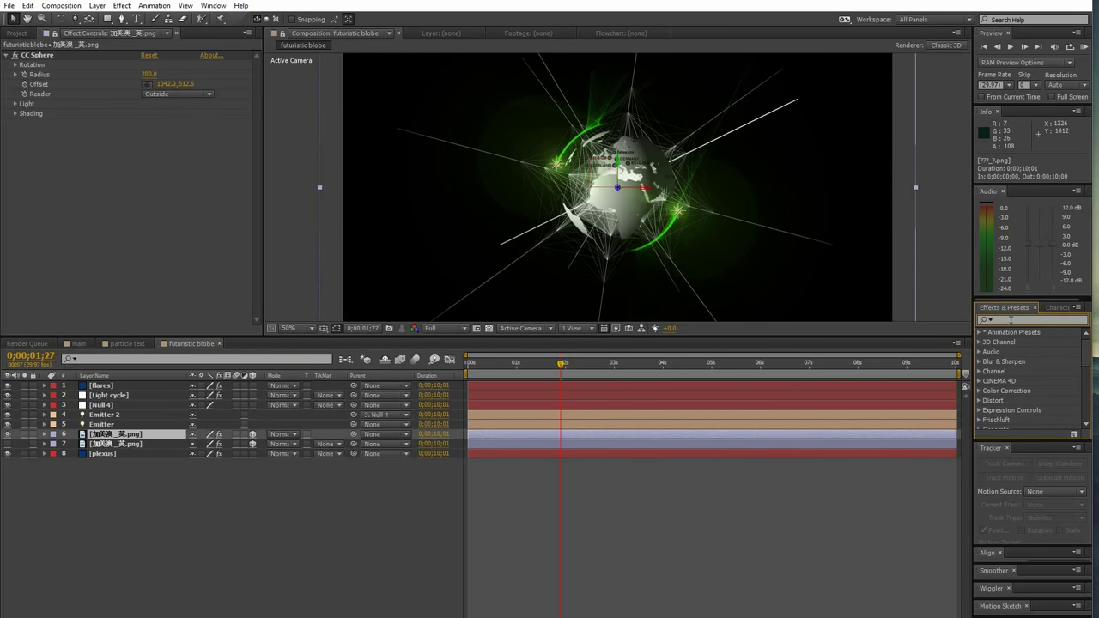
{"action": "type", "text": "grid"}
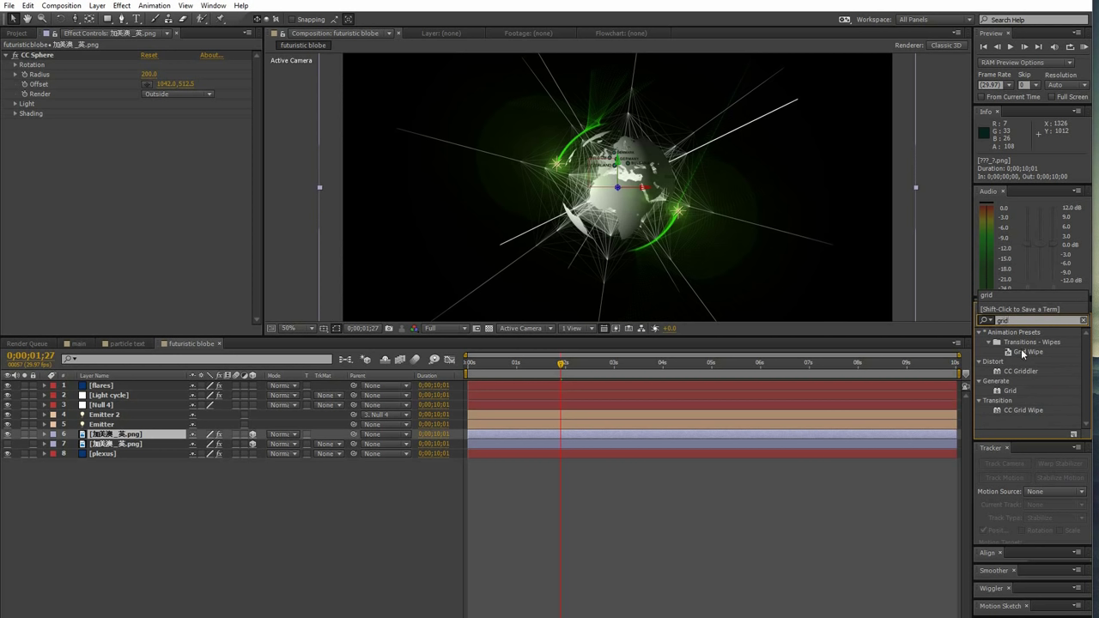
{"action": "left_click", "coordinate": [1029, 353]}
Step: Apply Grid Wipe to the upper globe layer with Cell Size 5 and Grid Angle 54°
{"action": "left_click_drag", "start_coordinate": [1029, 353], "coordinate": [151, 443]}
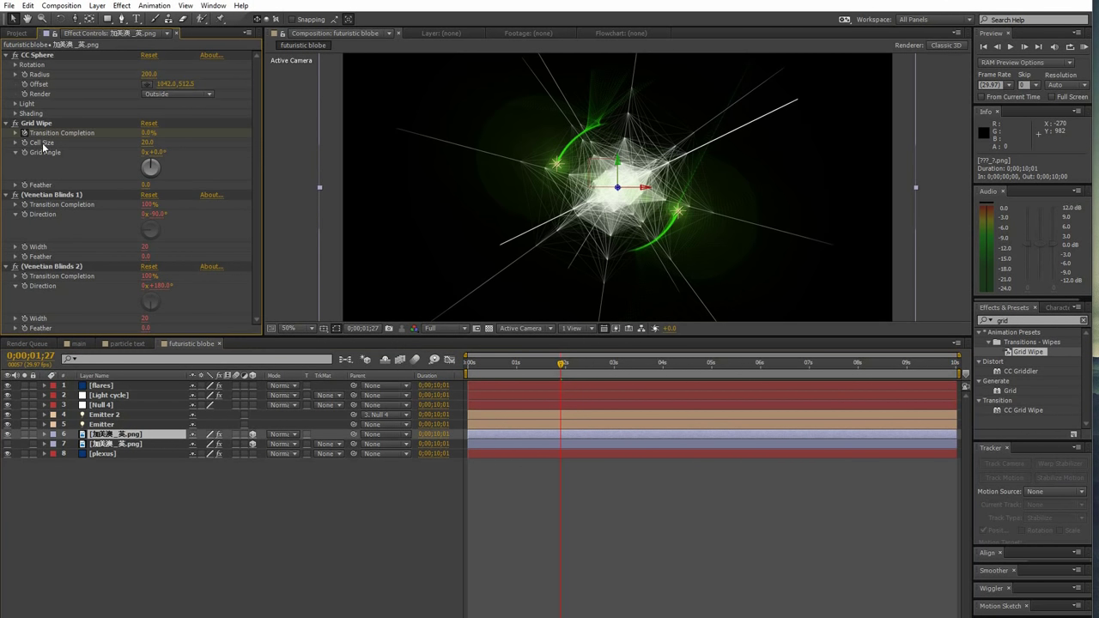
{"action": "left_click", "coordinate": [147, 143]}
{"action": "type", "text": "5"}
{"action": "key", "text": "Return"}
{"action": "left_click", "coordinate": [157, 152]}
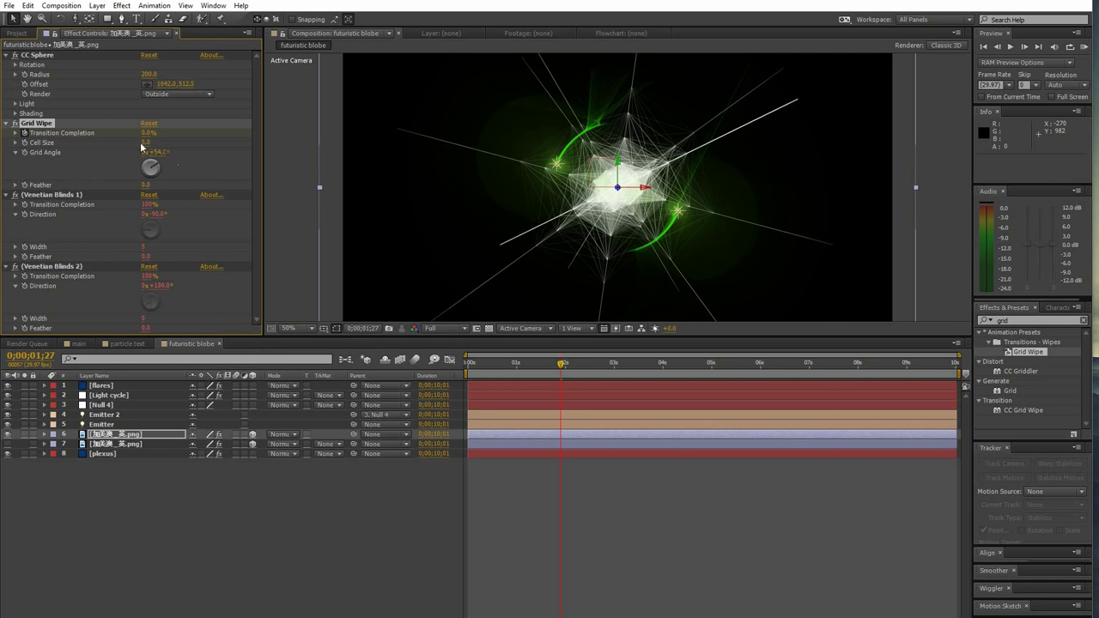
Step: Retime the Transition Completion keyframes so the wipe starts at 0 and completes by about 1;14
{"action": "left_click", "coordinate": [116, 436]}
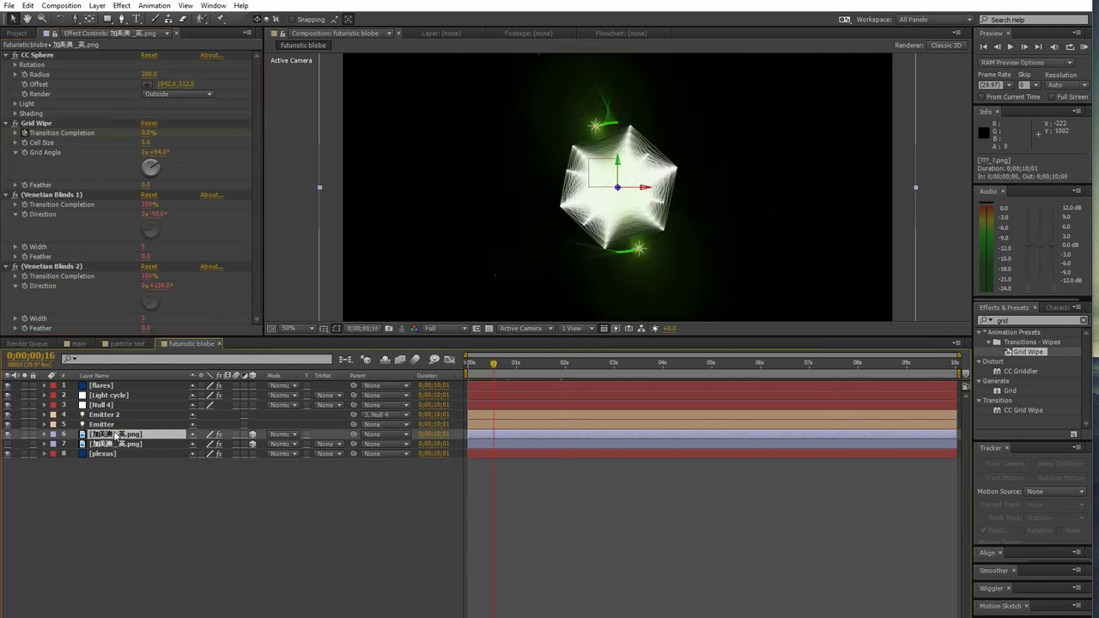
{"action": "key", "text": "u"}
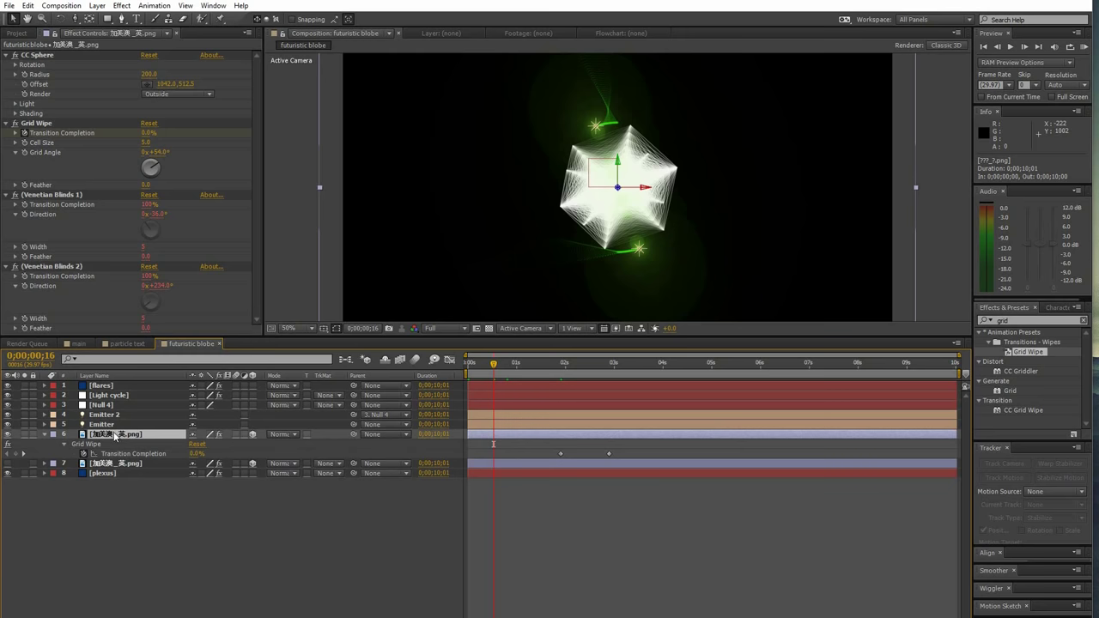
{"action": "left_click_drag", "start_coordinate": [561, 454], "coordinate": [468, 480]}
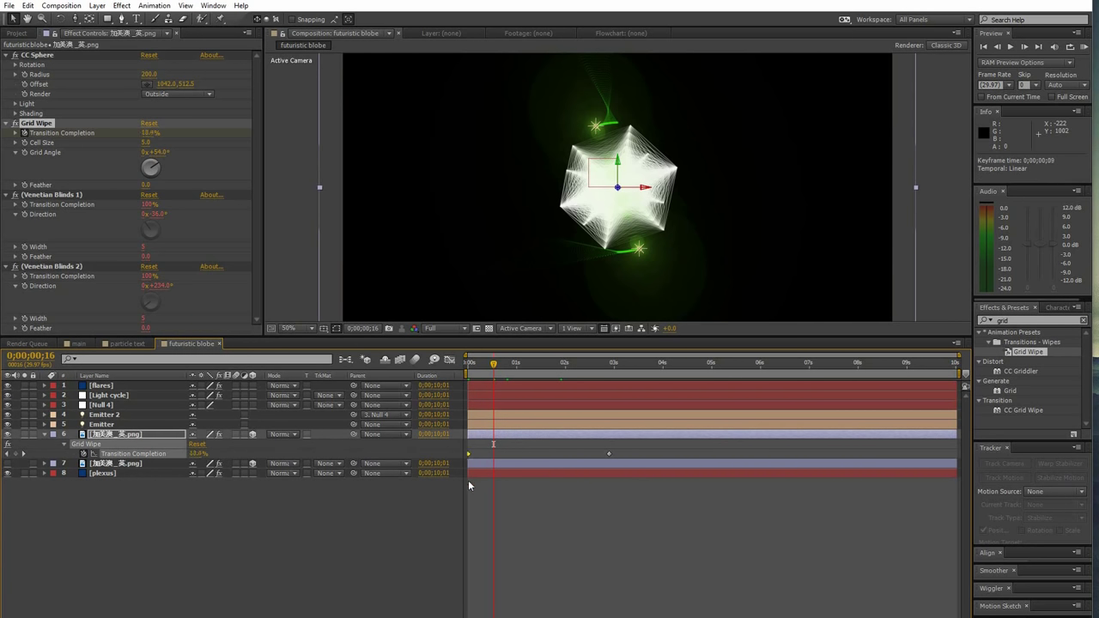
{"action": "left_click_drag", "start_coordinate": [575, 453], "coordinate": [534, 454]}
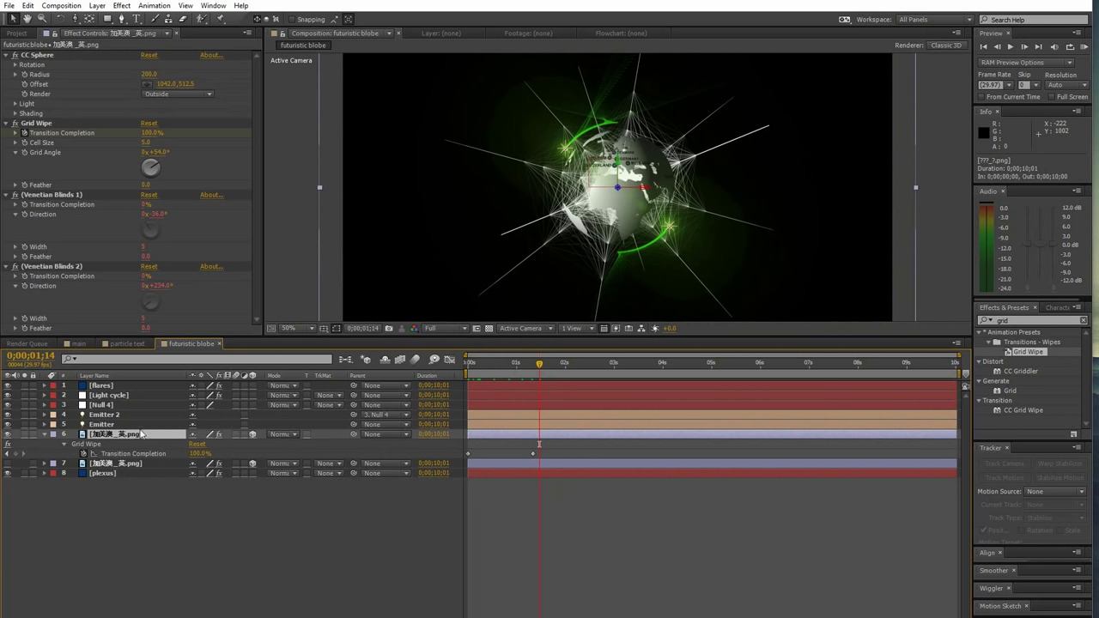
{"action": "left_click", "coordinate": [1003, 320]}
Step: Search 'cc light' and apply CC Light Burst 2.5 to the upper globe layer
{"action": "key", "text": "BackSpace"}
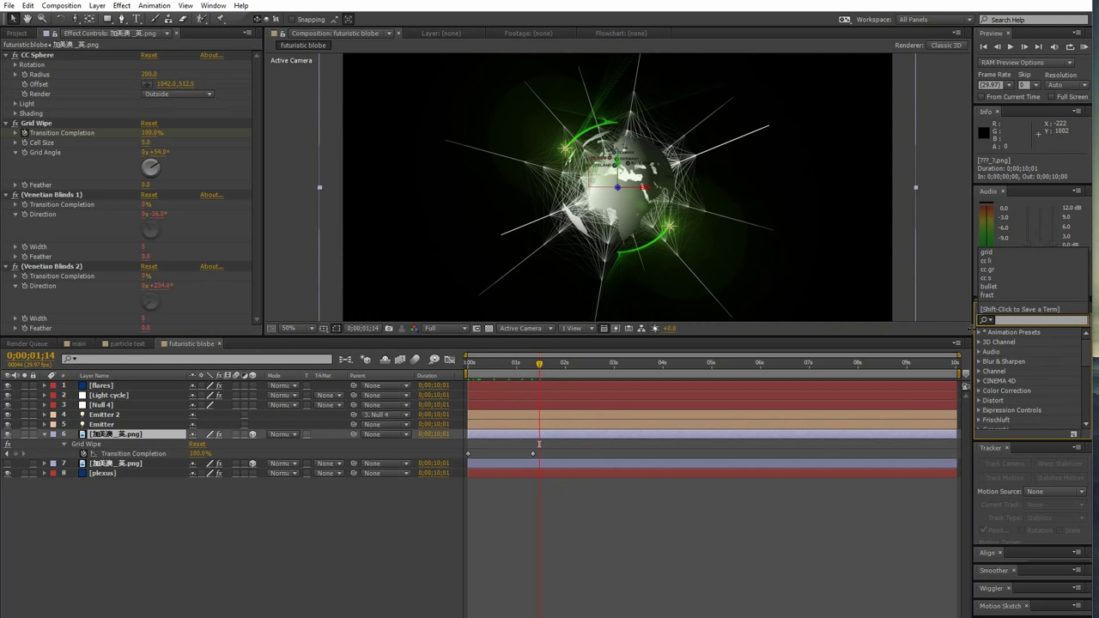
{"action": "type", "text": "cc"}
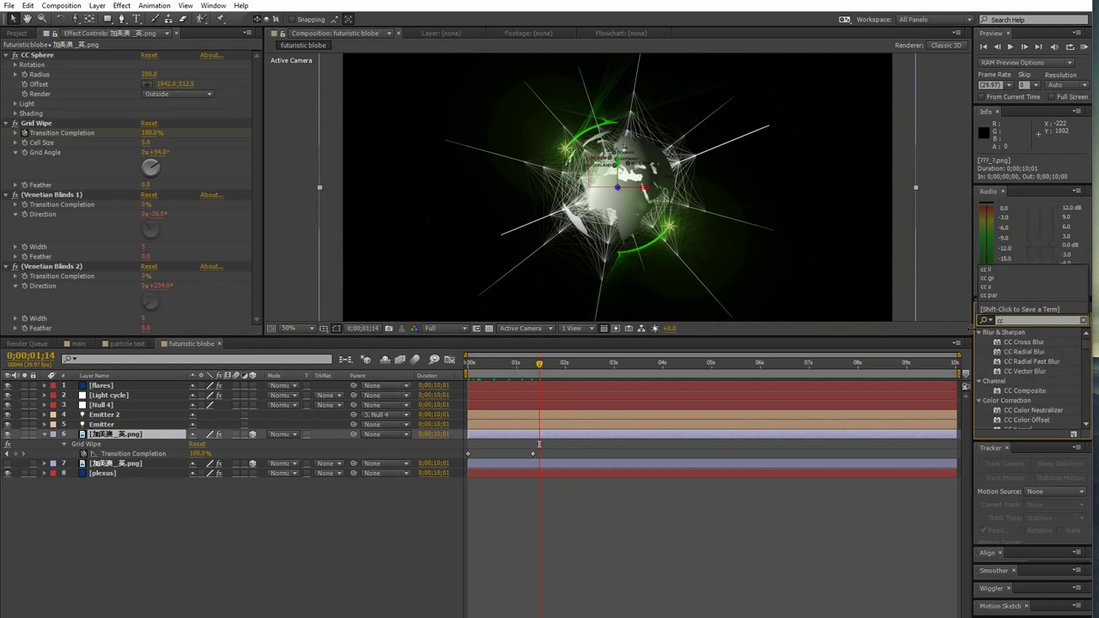
{"action": "type", "text": " light"}
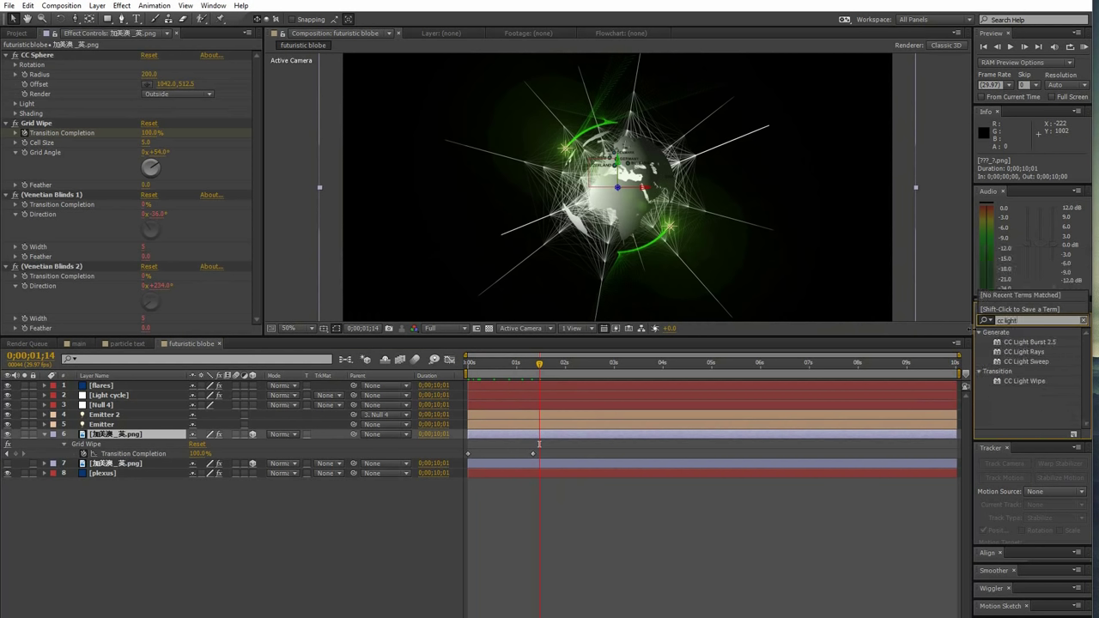
{"action": "left_click", "coordinate": [1043, 342]}
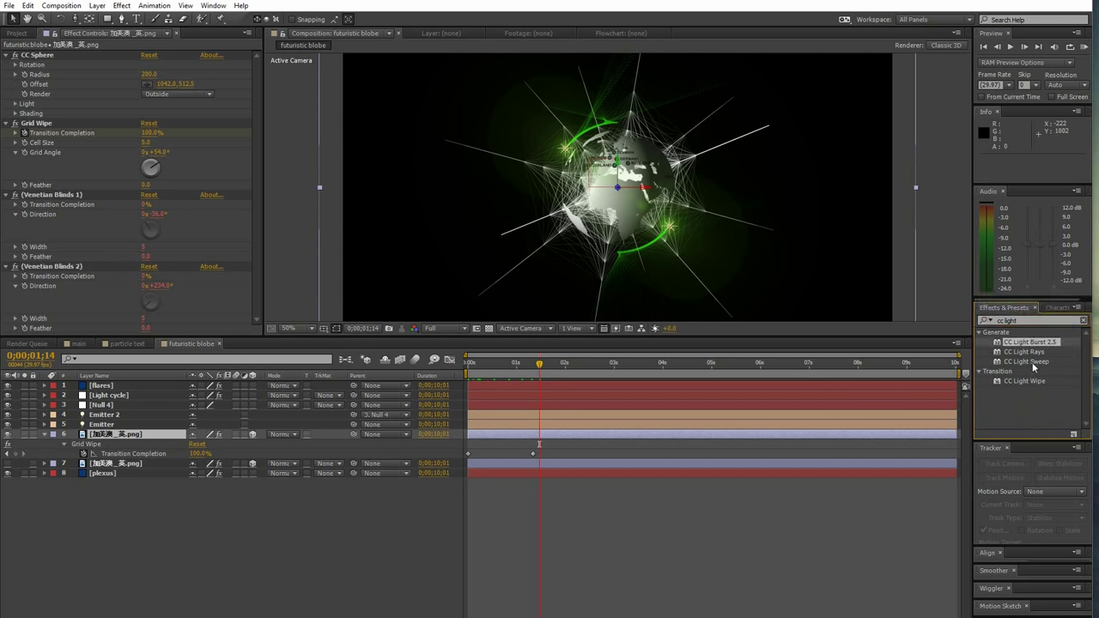
{"action": "left_click_drag", "start_coordinate": [1041, 347], "coordinate": [144, 438]}
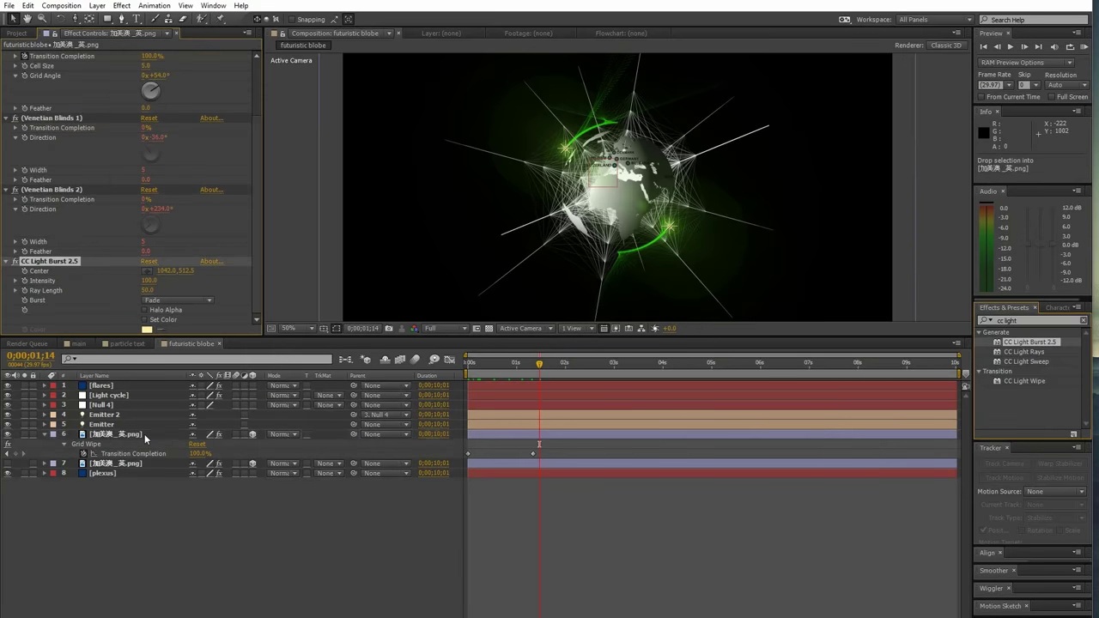
{"action": "key", "text": "shift+Page_Up"}
{"action": "key", "text": "shift+Page_Up"}
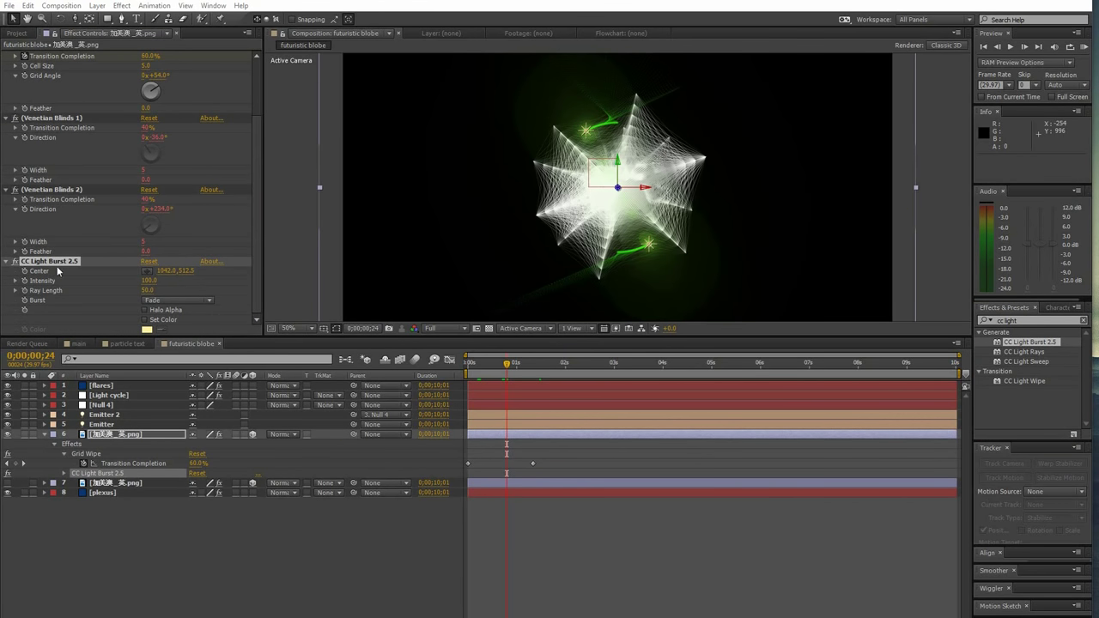
Step: Set CC Light Burst Intensity to 1.0 and Ray Length to 126, then scrub to check the rays
{"action": "left_click", "coordinate": [52, 262]}
{"action": "left_click", "coordinate": [150, 281]}
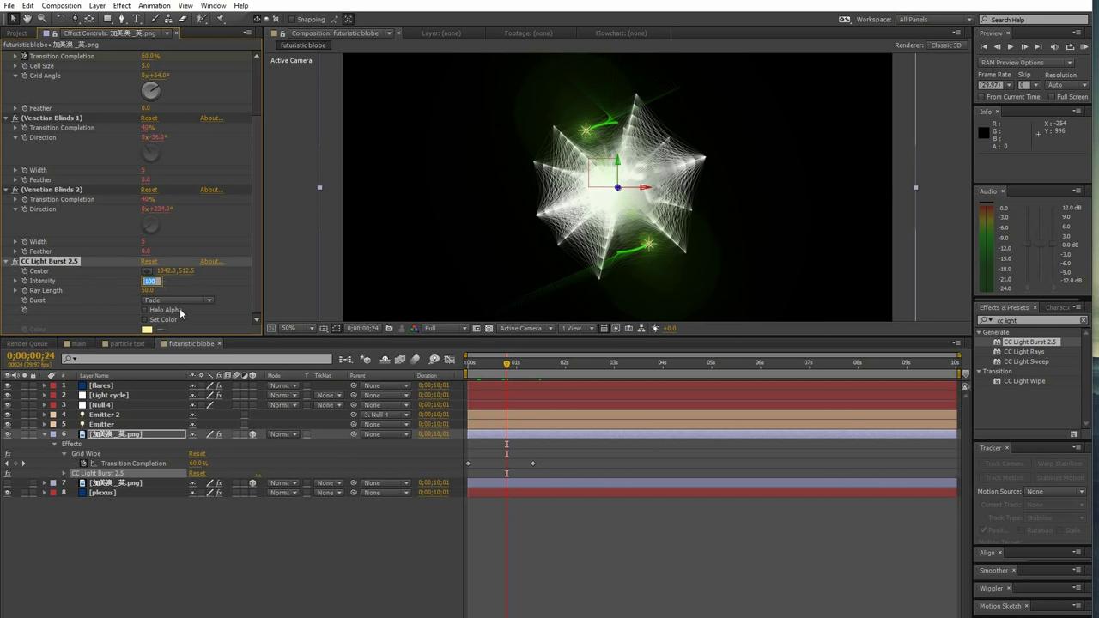
{"action": "type", "text": "1"}
{"action": "key", "text": "Return"}
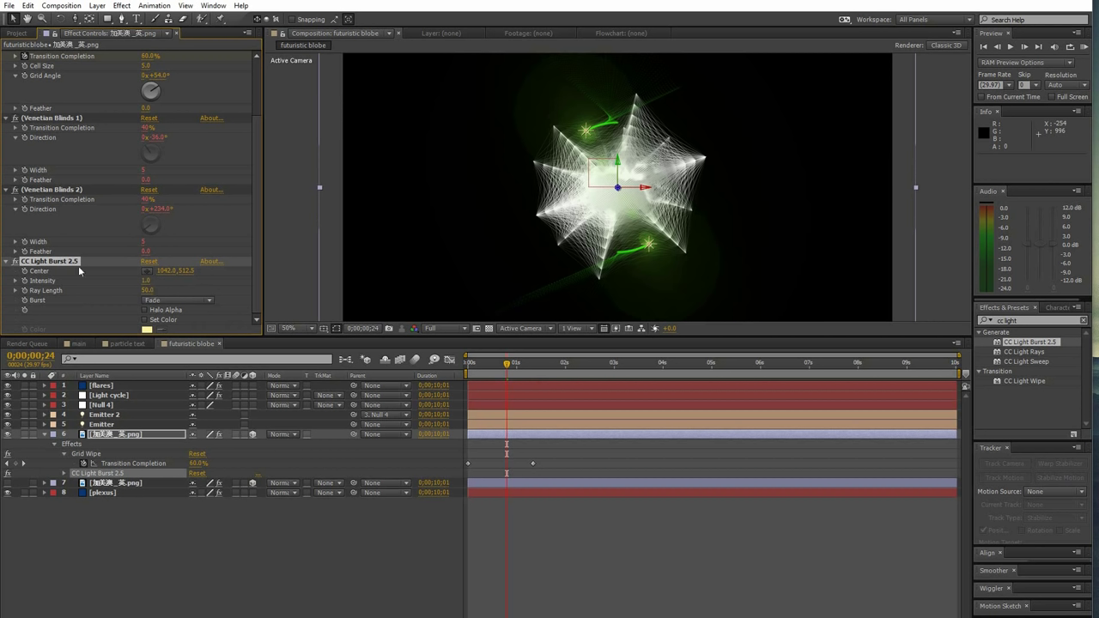
{"action": "left_click", "coordinate": [149, 291]}
{"action": "type", "text": "4"}
{"action": "key", "text": "Return"}
{"action": "left_click", "coordinate": [519, 363]}
{"action": "left_click_drag", "start_coordinate": [520, 364], "coordinate": [736, 384]}
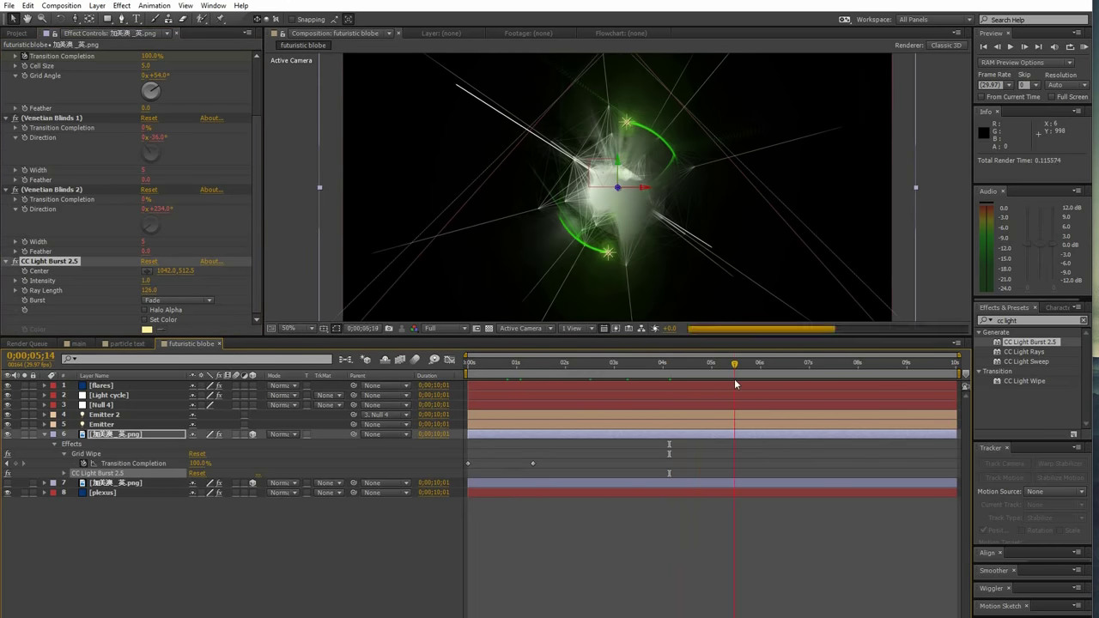
Step: Keyframe the upper globe's CC Sphere Rotation Y from 0° at the start to 350° at the end
{"action": "key", "text": "Home"}
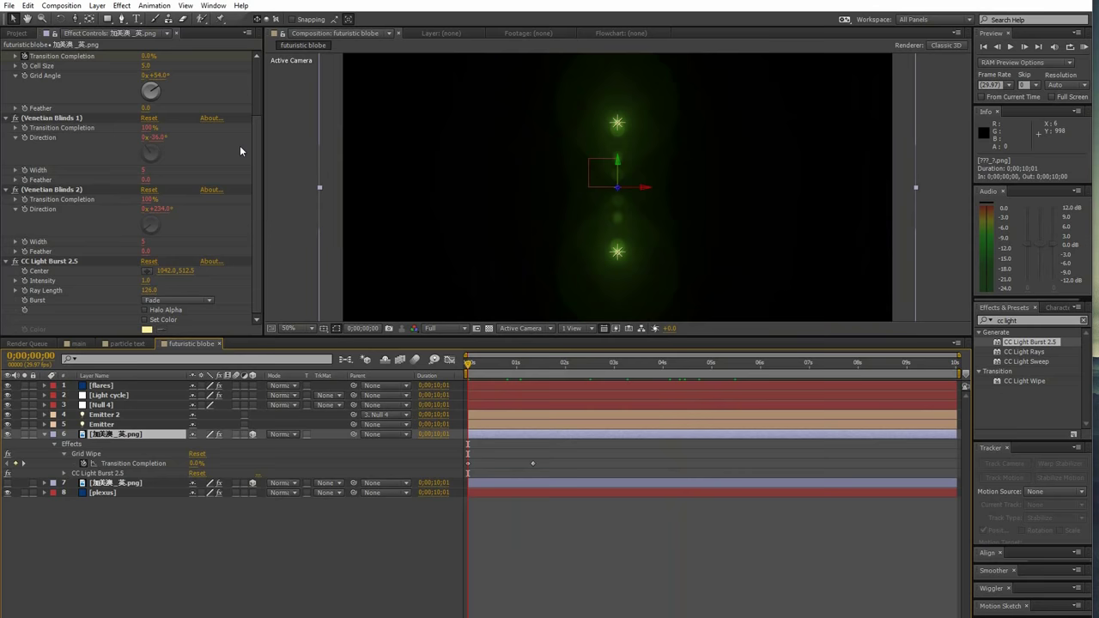
{"action": "scroll", "coordinate": [249, 174], "scroll_direction": "up", "scroll_amount": 3}
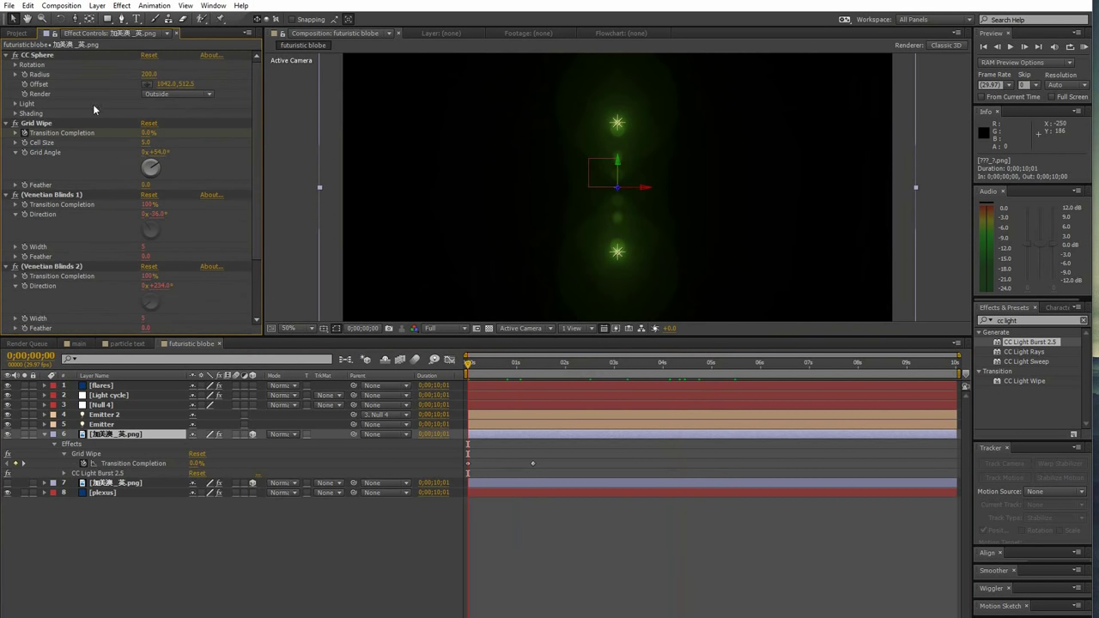
{"action": "left_click", "coordinate": [16, 66]}
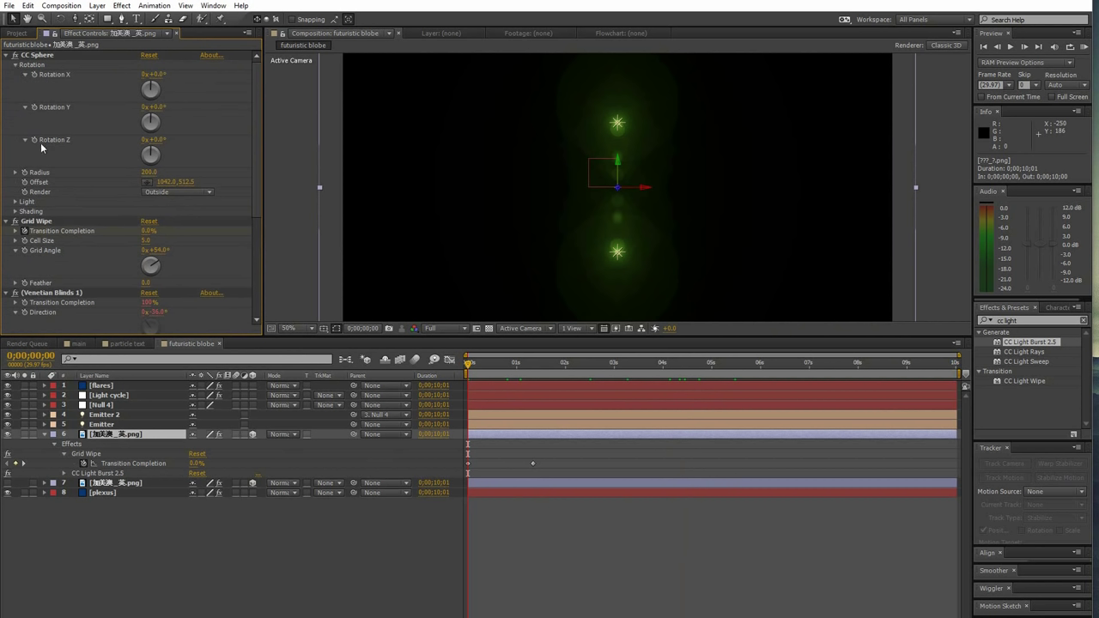
{"action": "left_click", "coordinate": [35, 107]}
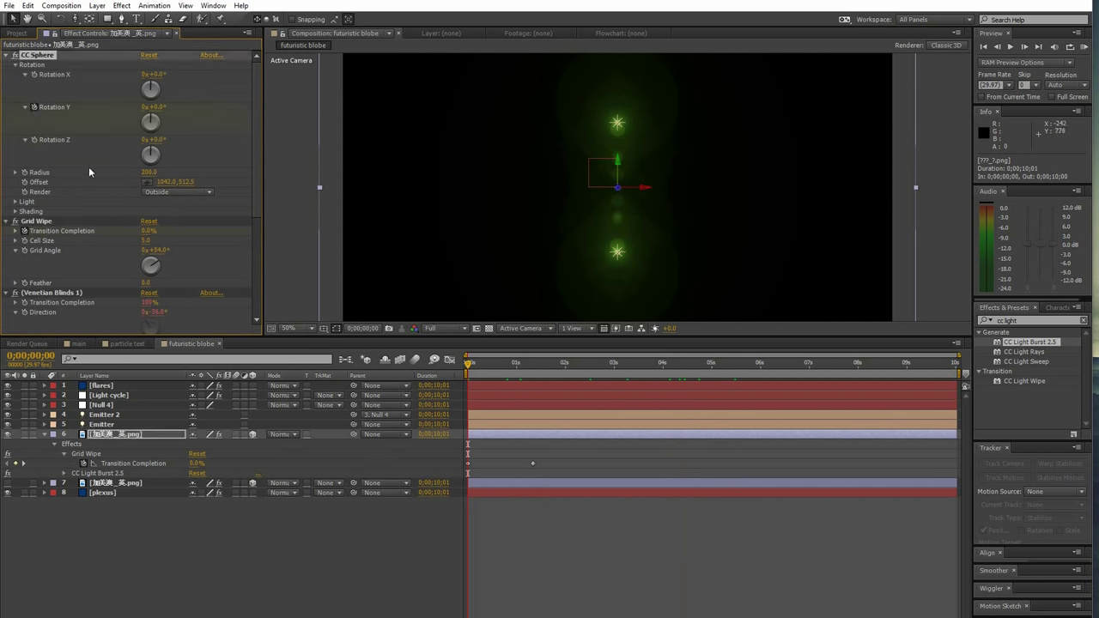
{"action": "left_click", "coordinate": [908, 363]}
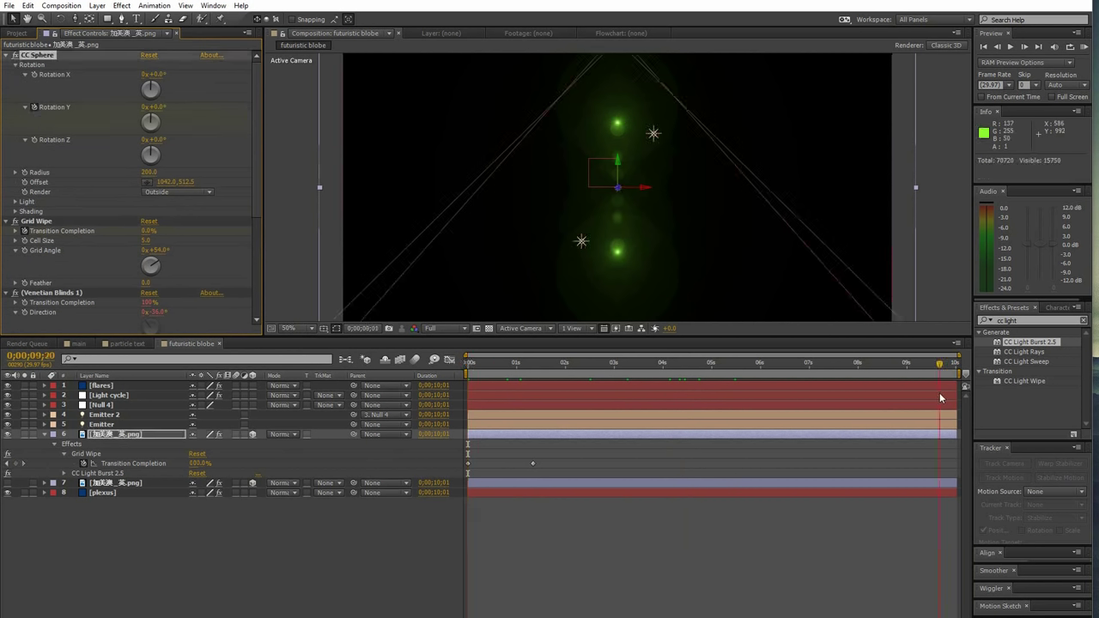
{"action": "key", "text": "End"}
{"action": "left_click", "coordinate": [158, 108]}
{"action": "key", "text": "Return"}
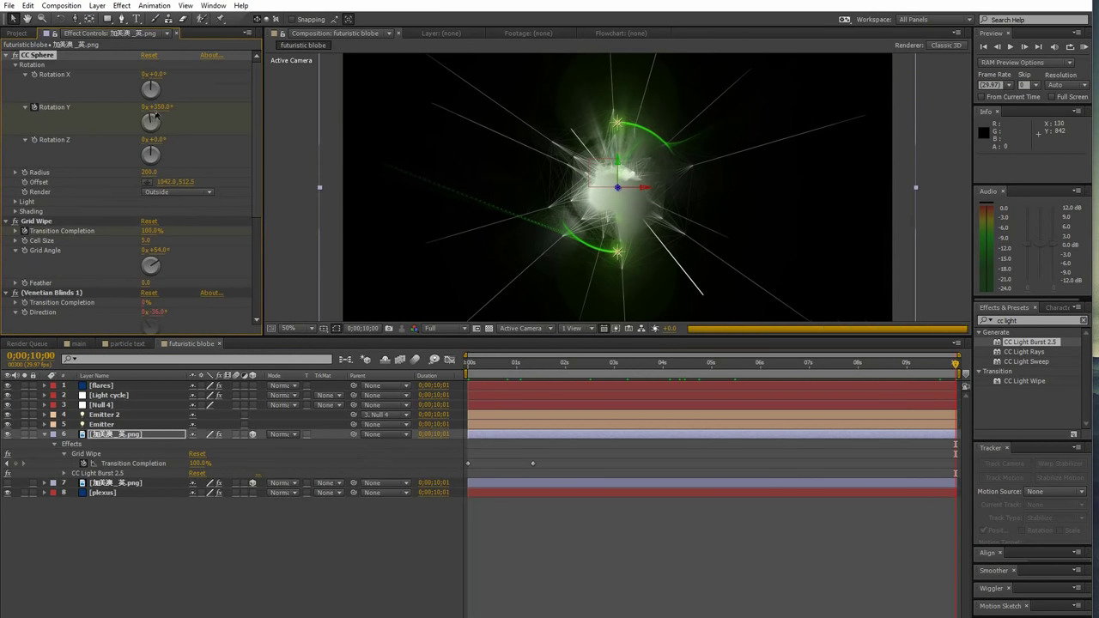
{"action": "left_click", "coordinate": [103, 483]}
{"action": "key", "text": "space"}
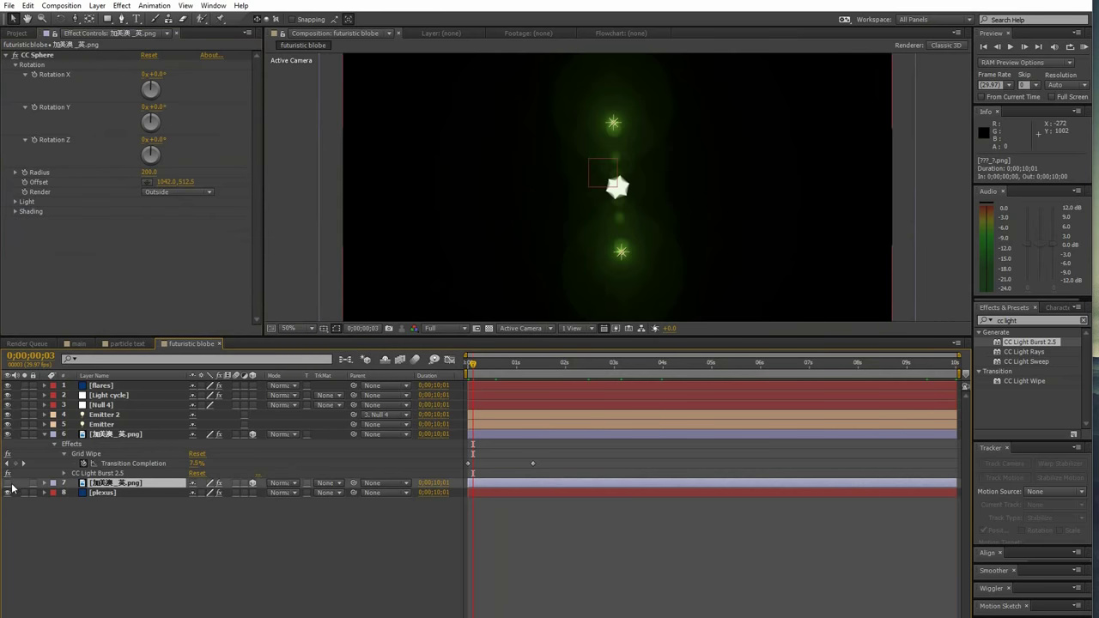
Step: Keyframe the lower globe copy's Opacity from 0% at the start to 100% around 1;08
{"action": "left_click", "coordinate": [9, 483]}
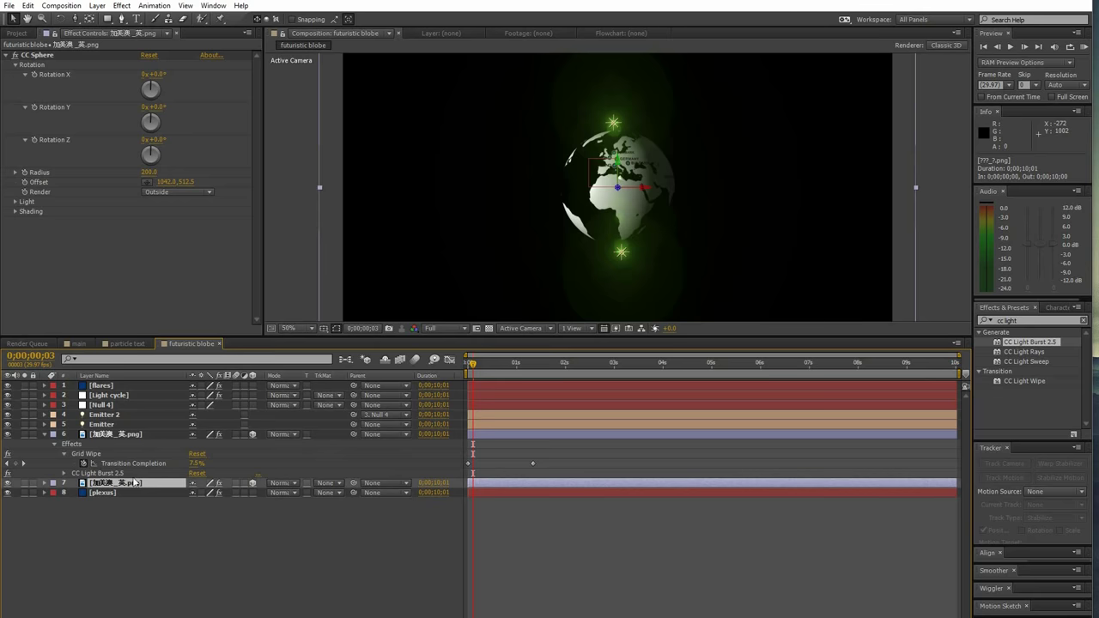
{"action": "key", "text": "Home"}
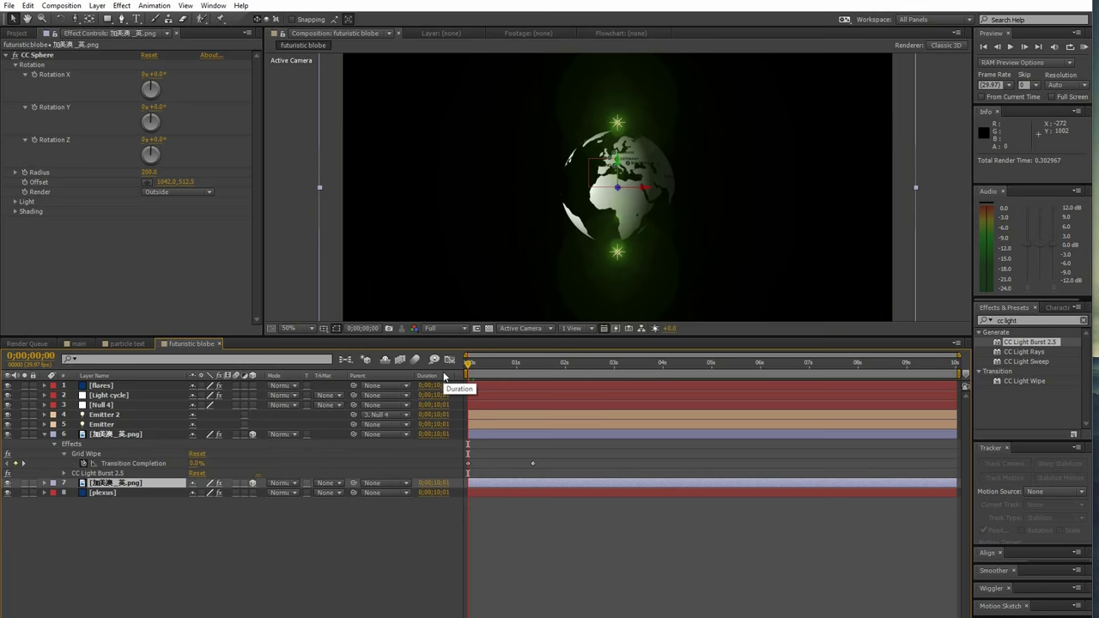
{"action": "key", "text": "t"}
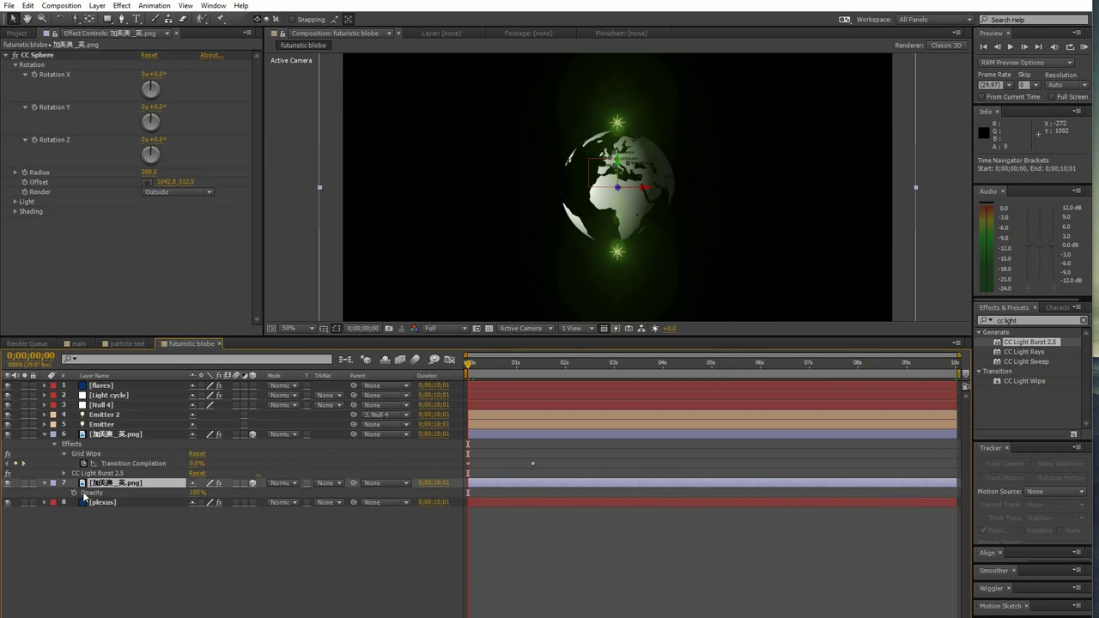
{"action": "left_click", "coordinate": [74, 493]}
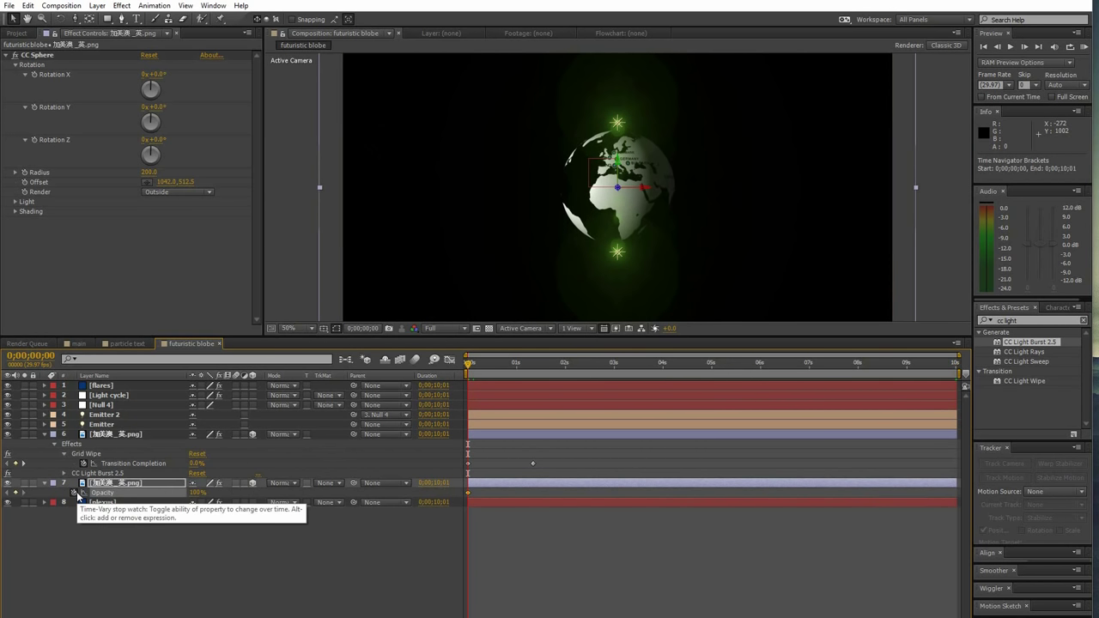
{"action": "left_click", "coordinate": [199, 493]}
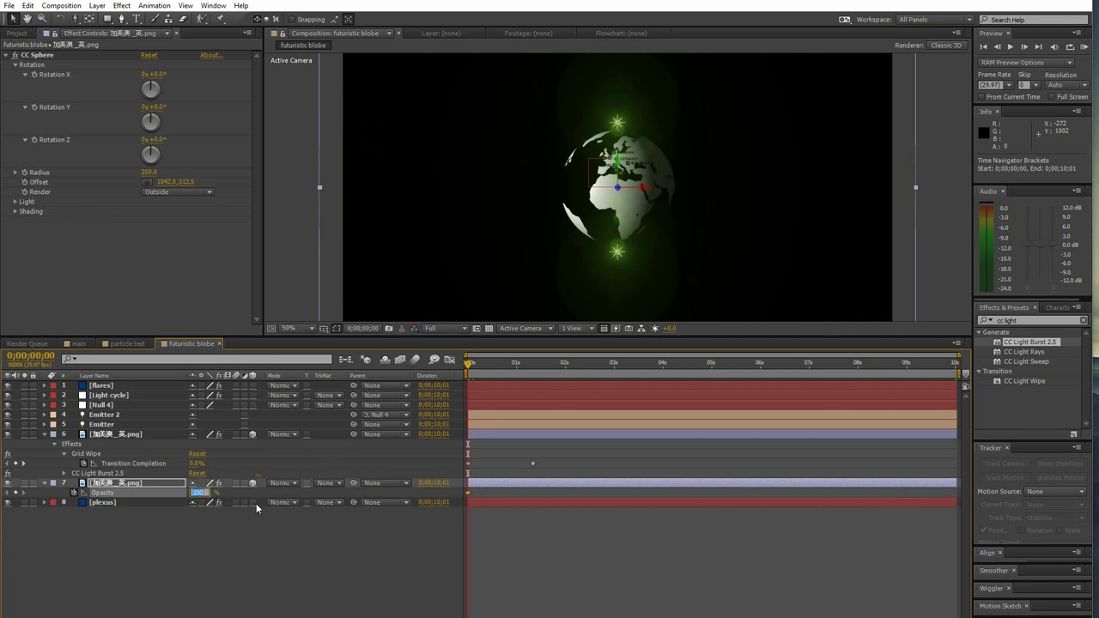
{"action": "type", "text": "0"}
{"action": "key", "text": "Return"}
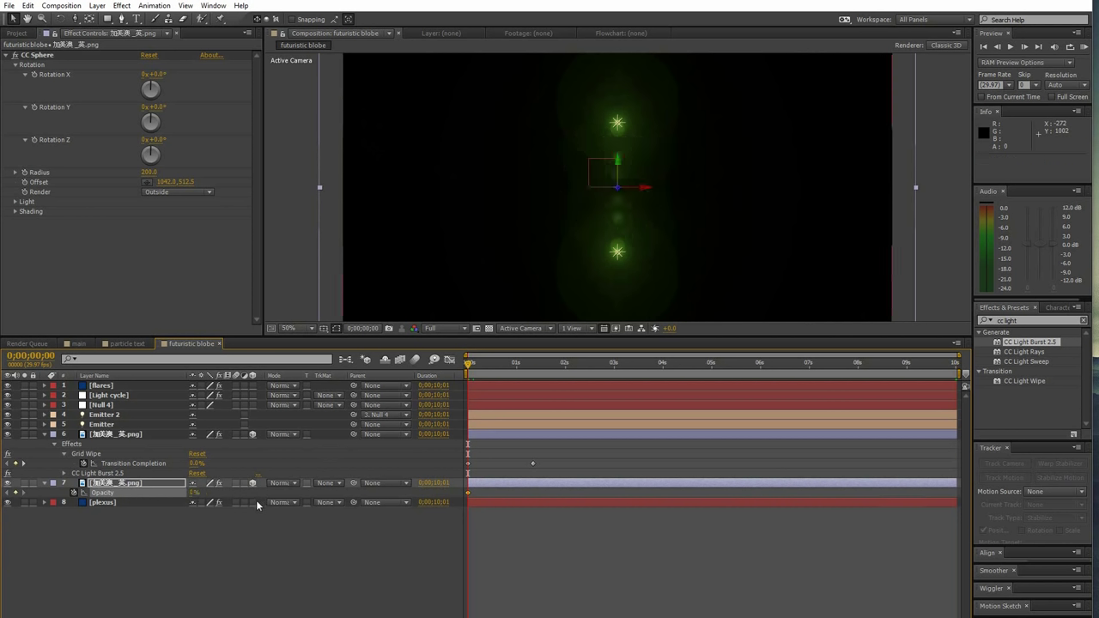
{"action": "left_click", "coordinate": [530, 365]}
{"action": "type", "text": "100"}
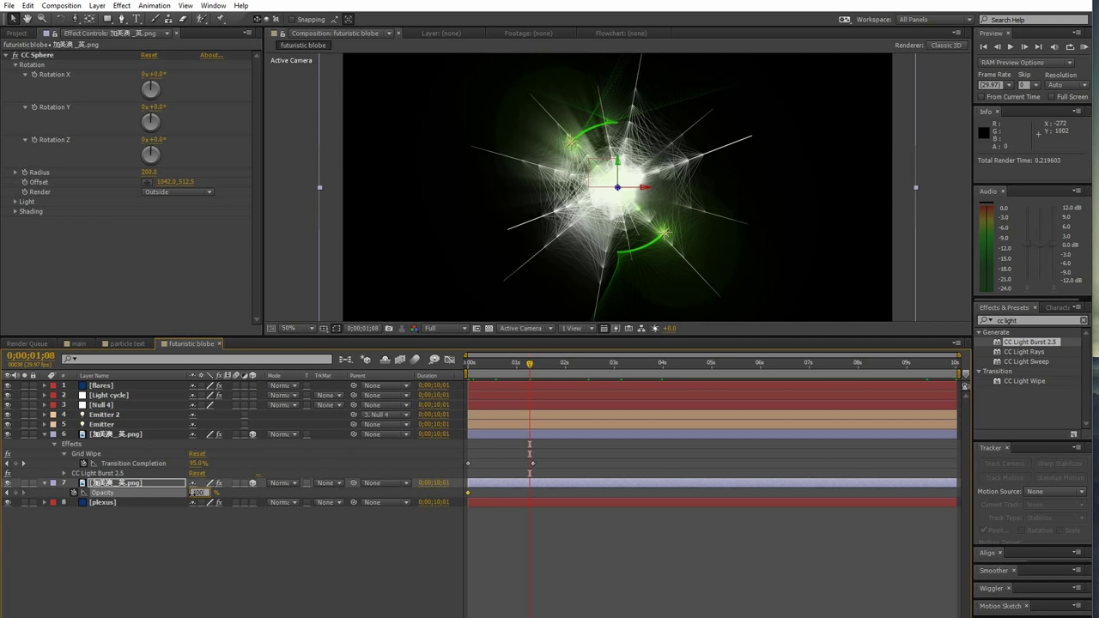
{"action": "key", "text": "Return"}
{"action": "left_click_drag", "start_coordinate": [529, 363], "coordinate": [258, 395]}
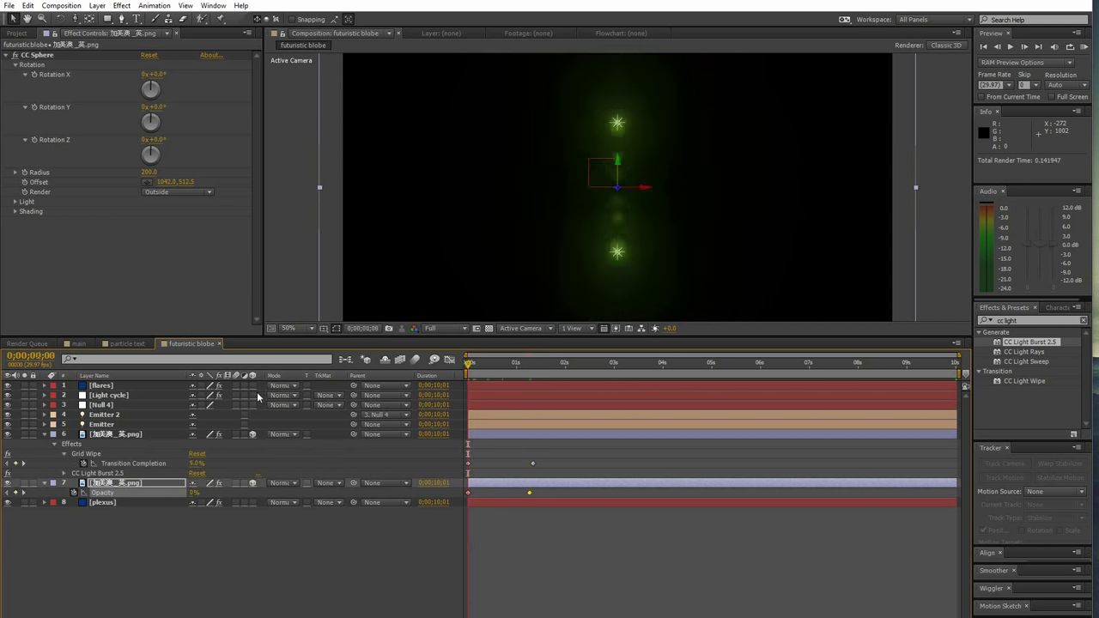
Step: Add a new Camera 1 to the composition
{"action": "right_click", "coordinate": [108, 554]}
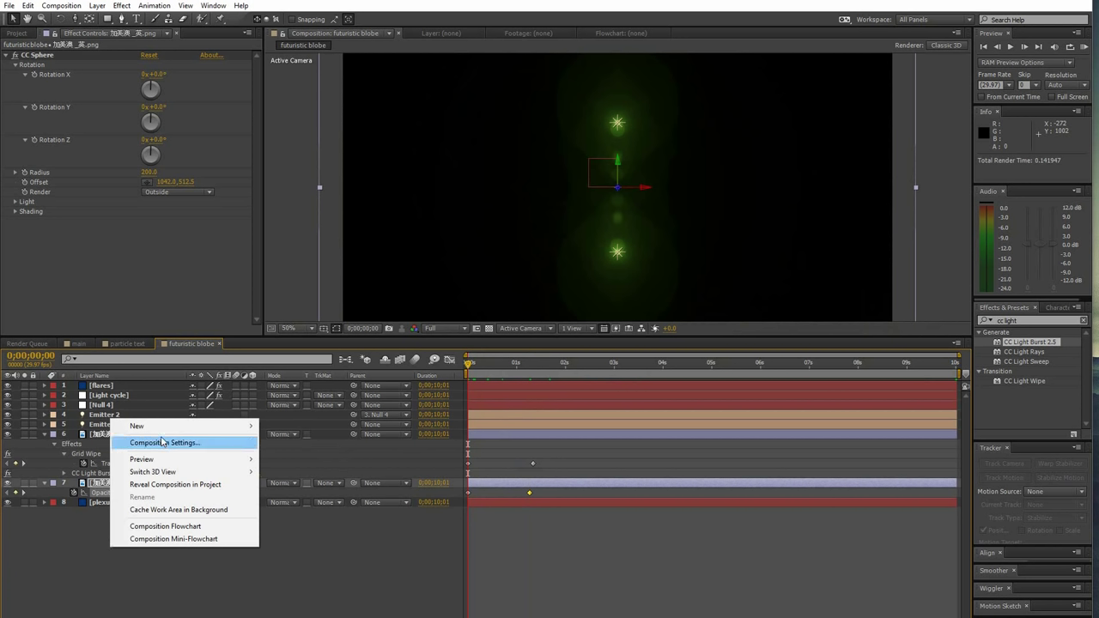
{"action": "mouse_move", "coordinate": [211, 427]}
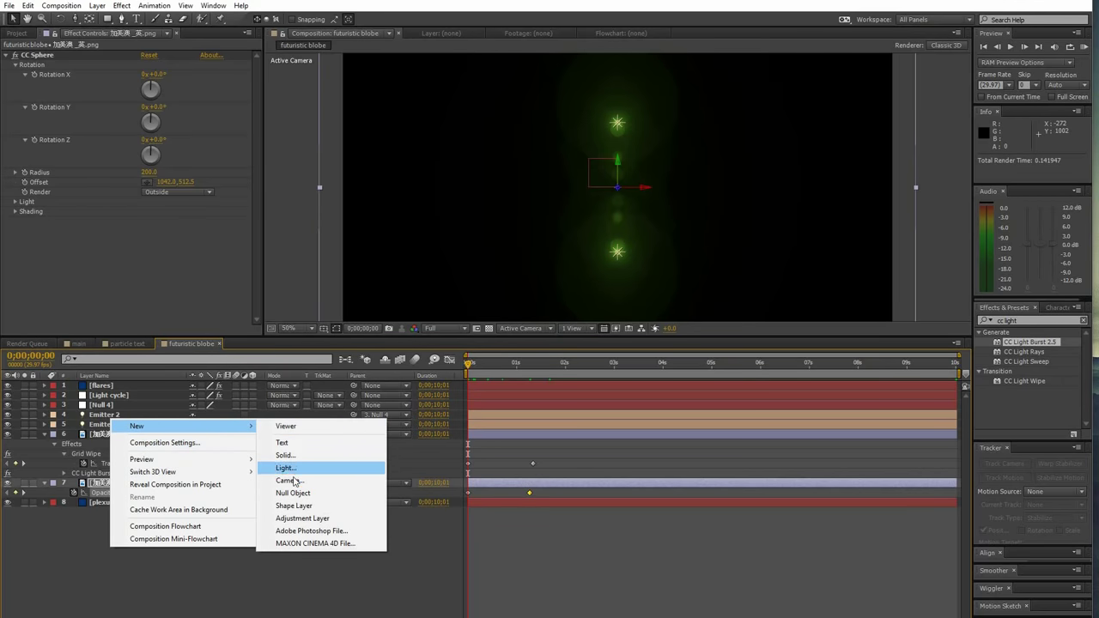
{"action": "left_click", "coordinate": [283, 478]}
{"action": "left_click", "coordinate": [655, 428]}
Step: Keyframe Camera 1's Z Position from −982.7 at the start to −2666.7 near 1;14, then preview
{"action": "left_click", "coordinate": [555, 367]}
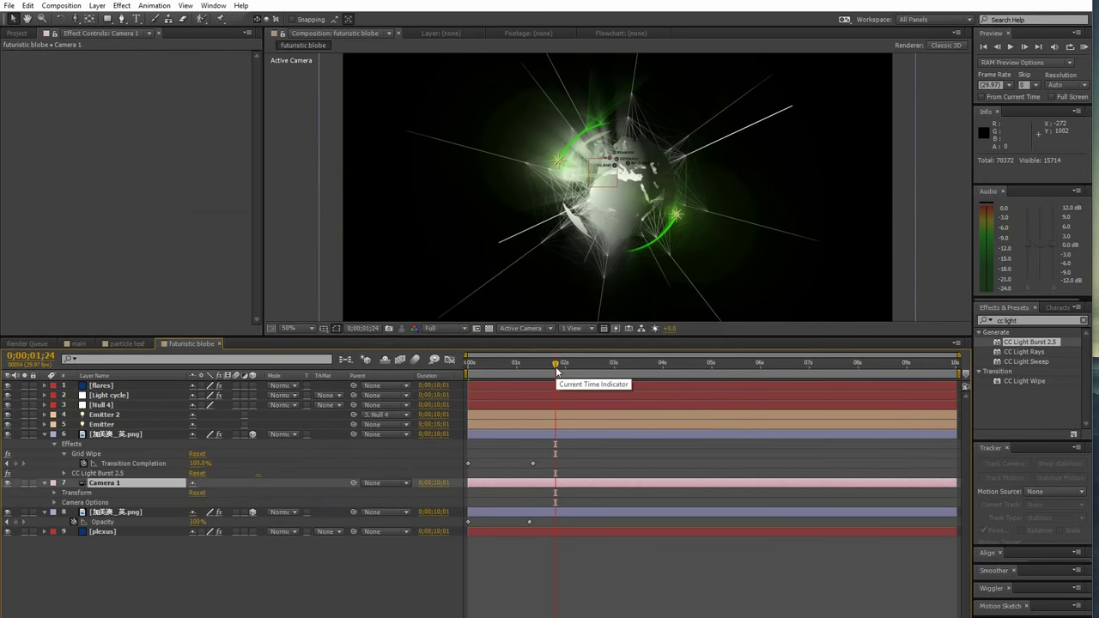
{"action": "key", "text": "c"}
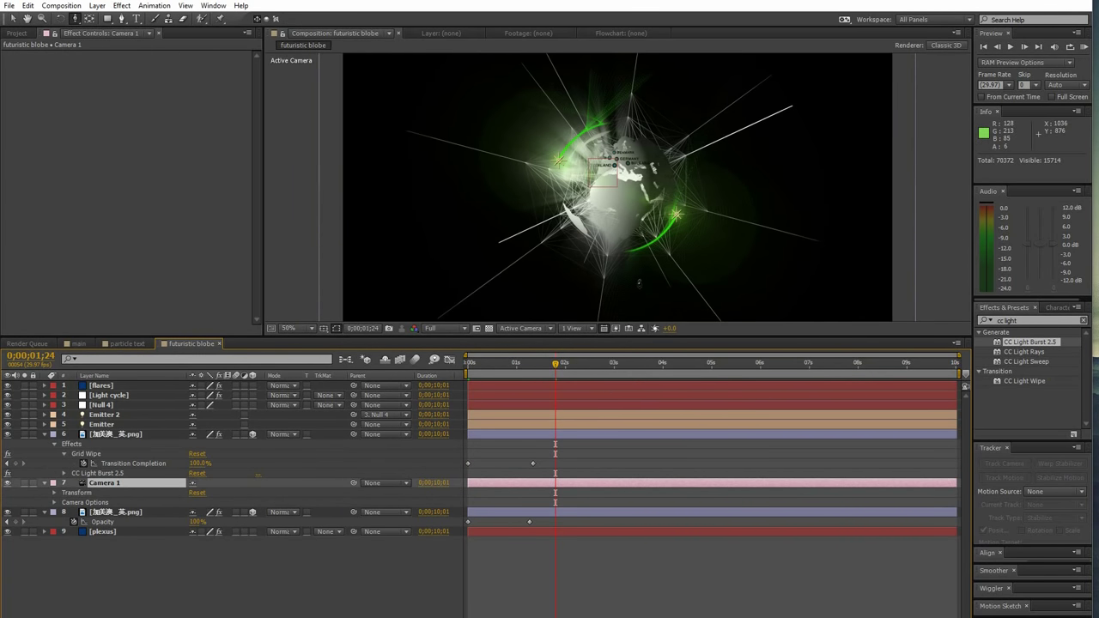
{"action": "key", "text": "c"}
{"action": "key", "text": "c"}
{"action": "key", "text": "c"}
{"action": "key", "text": "c"}
{"action": "left_click", "coordinate": [54, 492]}
{"action": "left_click_drag", "start_coordinate": [75, 502], "coordinate": [74, 552]}
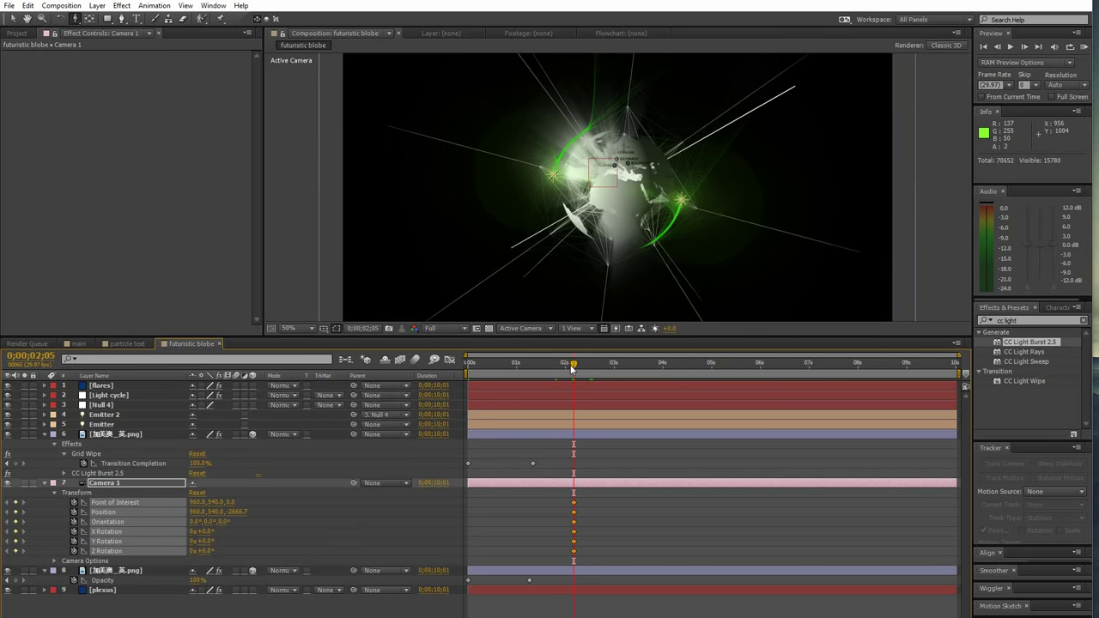
{"action": "left_click_drag", "start_coordinate": [572, 368], "coordinate": [469, 367]}
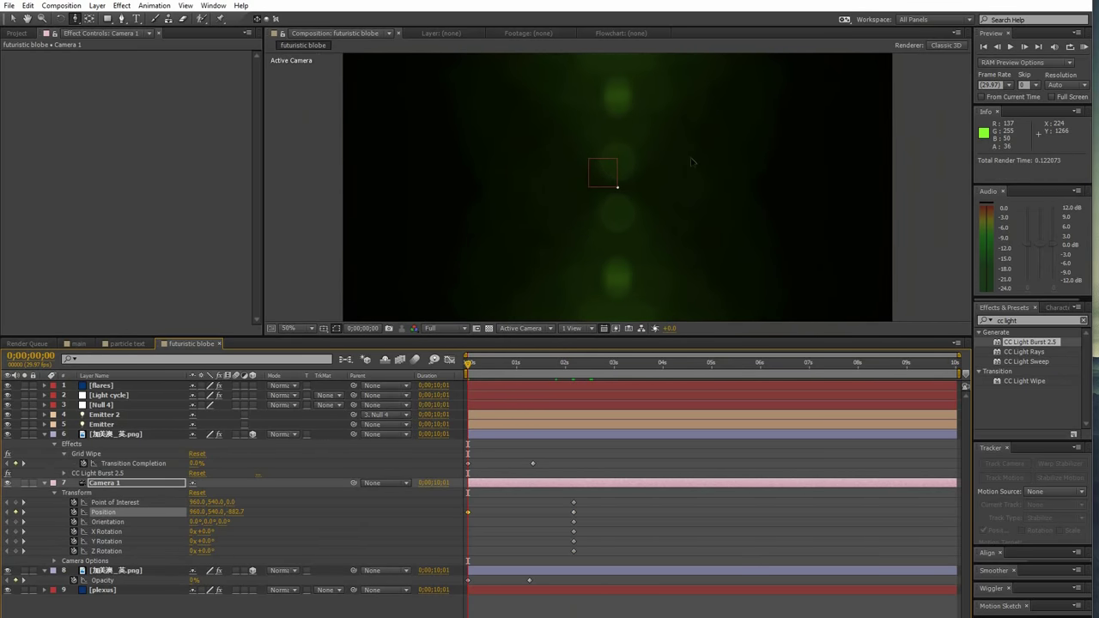
{"action": "key", "text": "KP_0"}
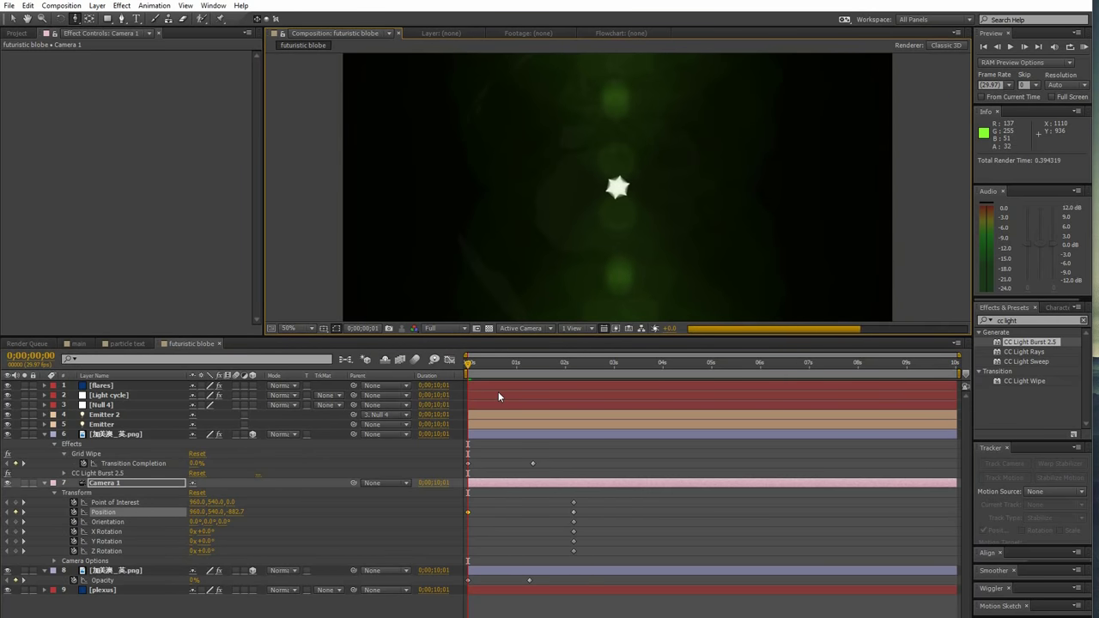
{"action": "left_click", "coordinate": [117, 572]}
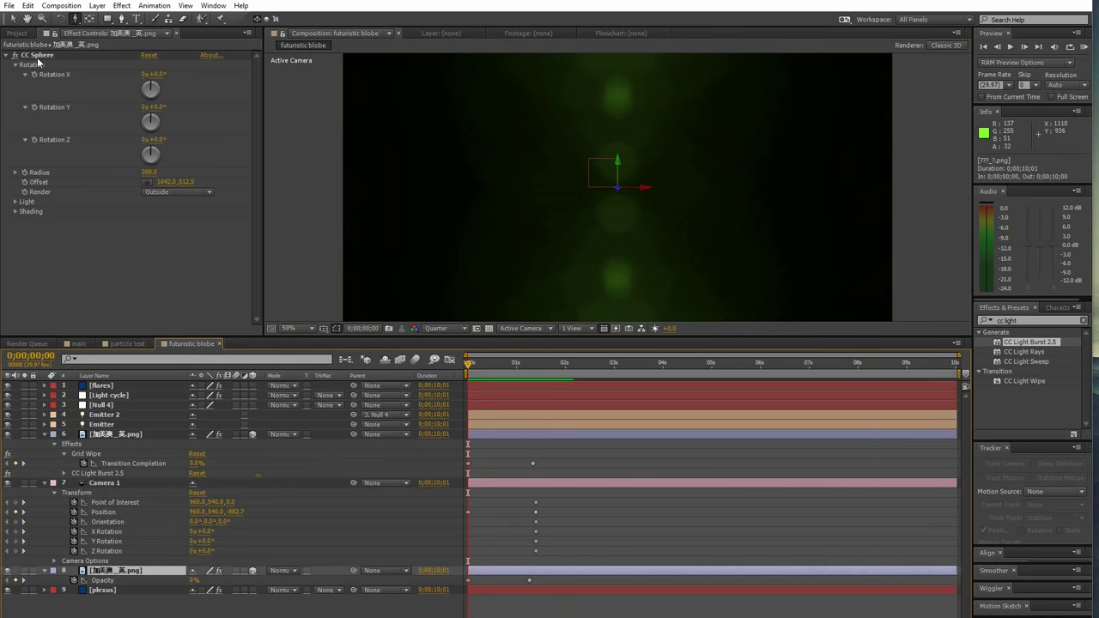
Step: Keyframe the lower globe's CC Sphere Rotation Y from 0° to 350° at 10 seconds, then RAM preview
{"action": "left_click", "coordinate": [34, 109]}
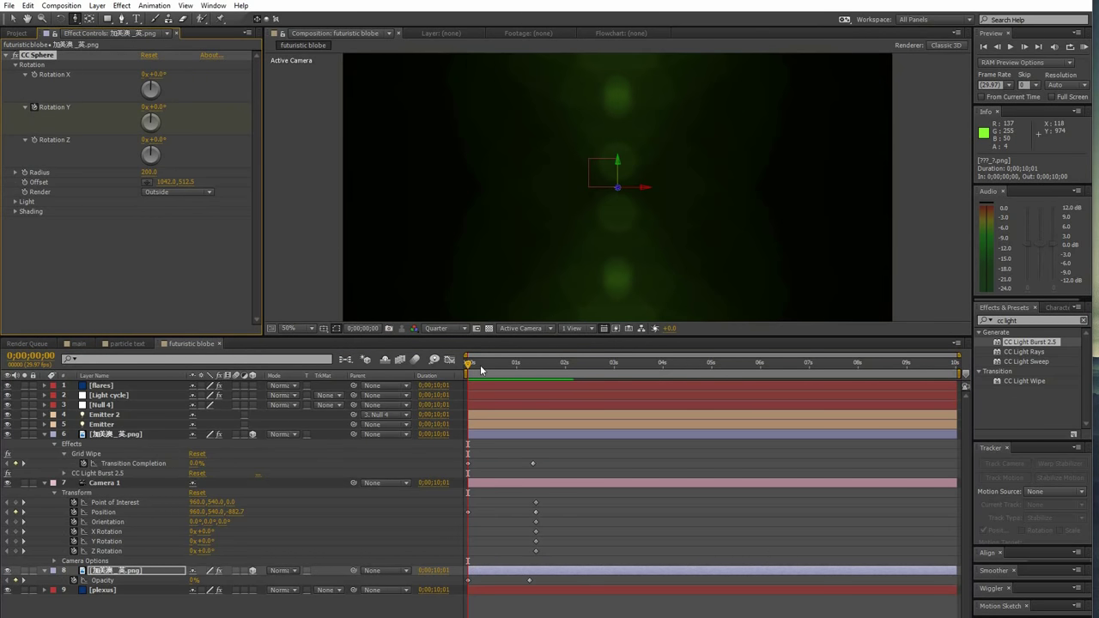
{"action": "left_click", "coordinate": [571, 364]}
{"action": "key", "text": "End"}
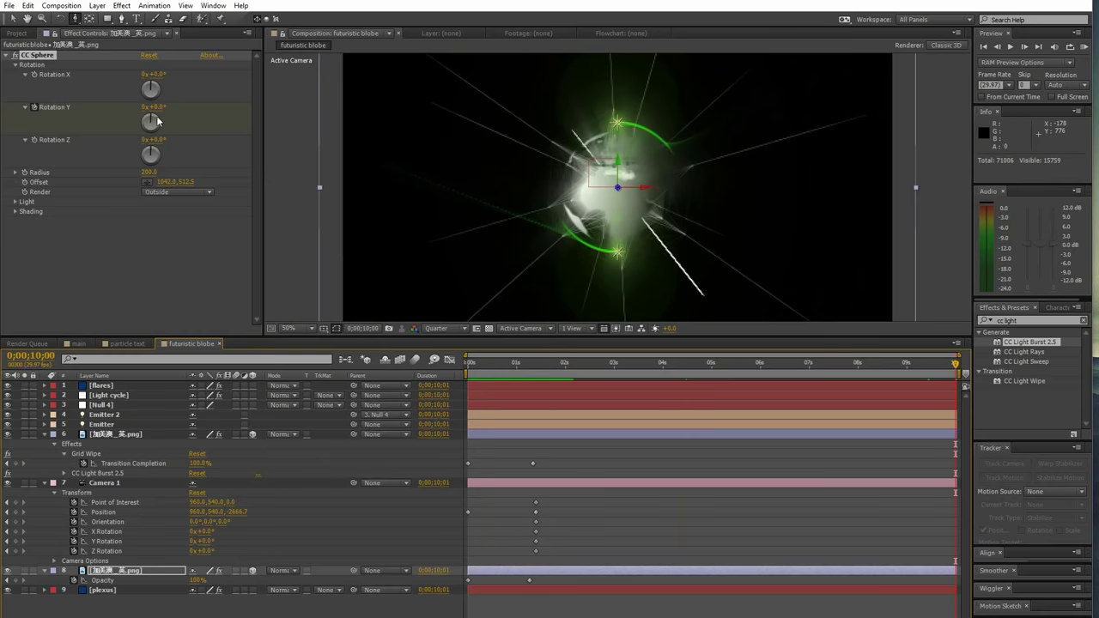
{"action": "left_click", "coordinate": [158, 106]}
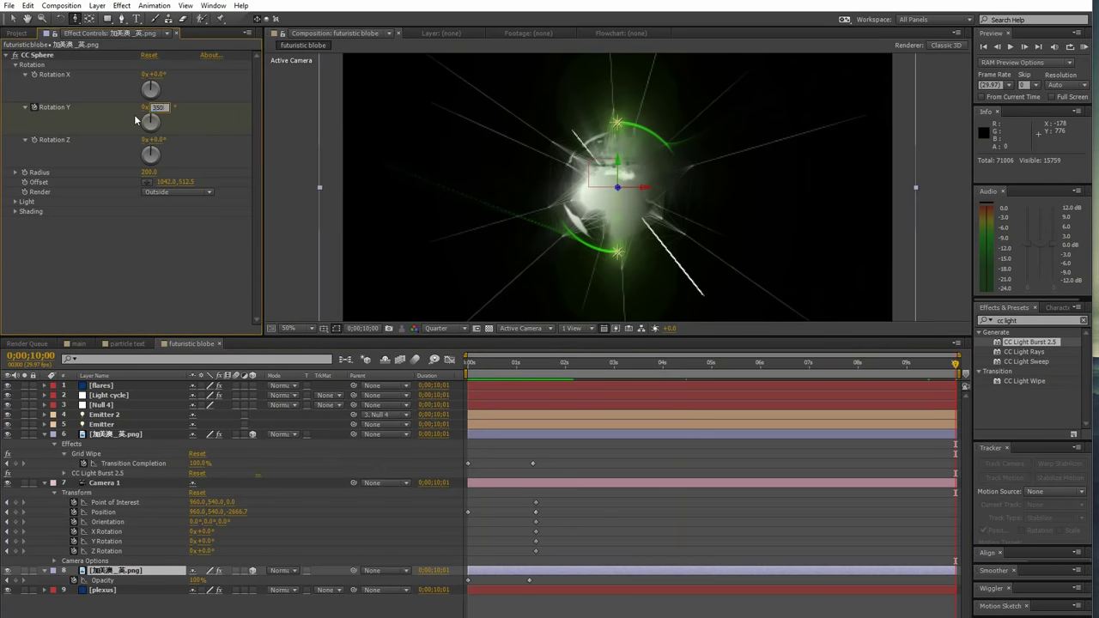
{"action": "key", "text": "Return"}
{"action": "key", "text": "space"}
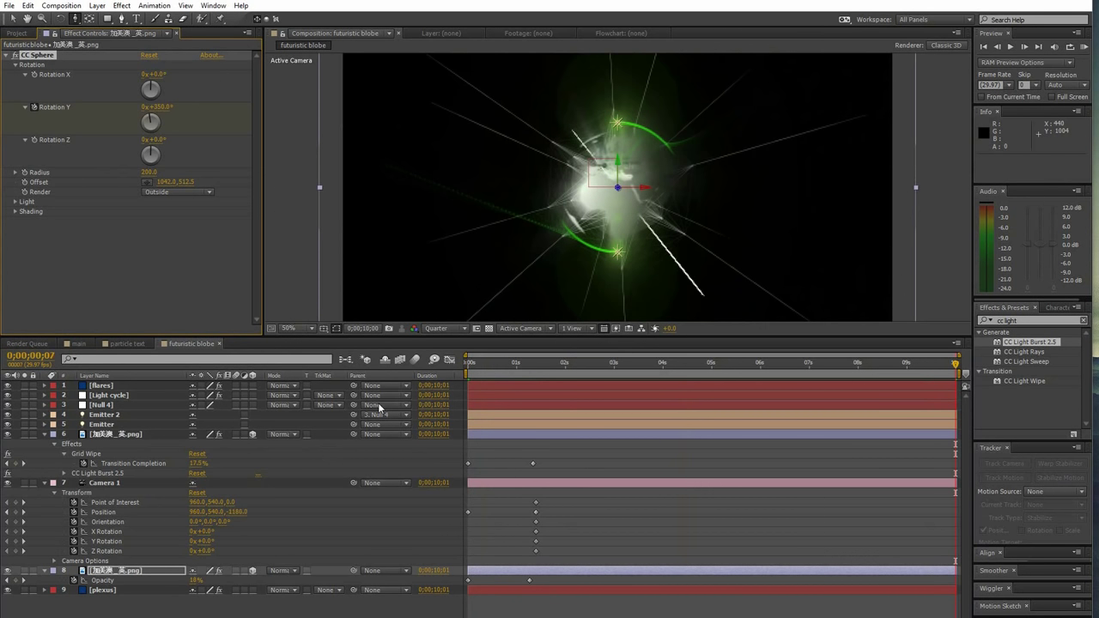
{"action": "key", "text": "KP_0"}
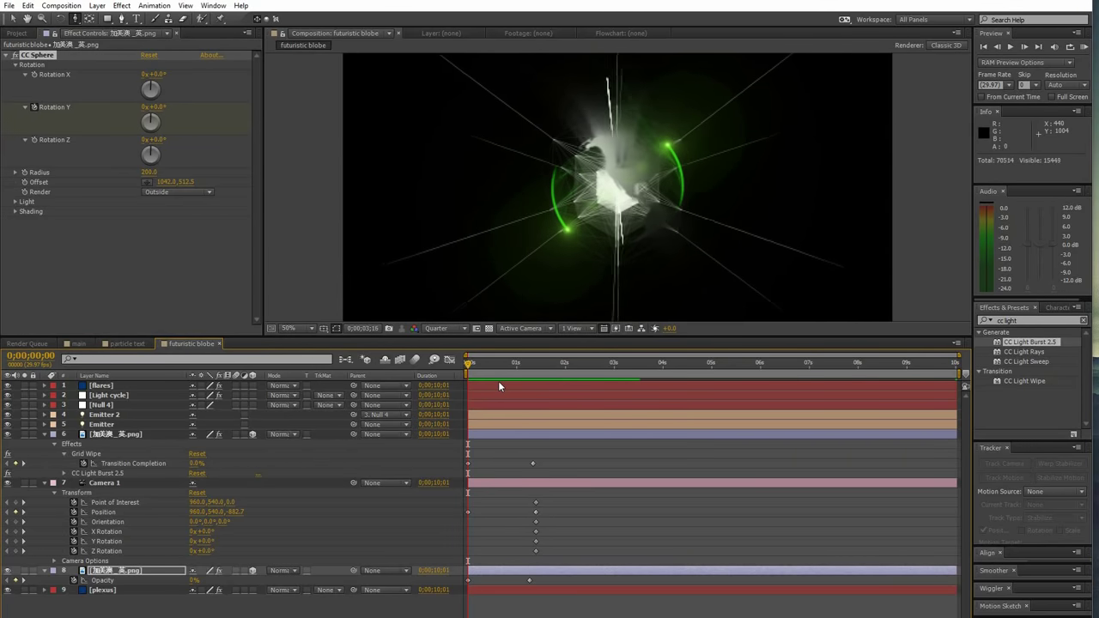
Step: Shift the globe's Opacity fade-in keyframes slightly later in the timeline
{"action": "left_click_drag", "start_coordinate": [468, 581], "coordinate": [502, 583]}
{"action": "left_click", "coordinate": [478, 366]}
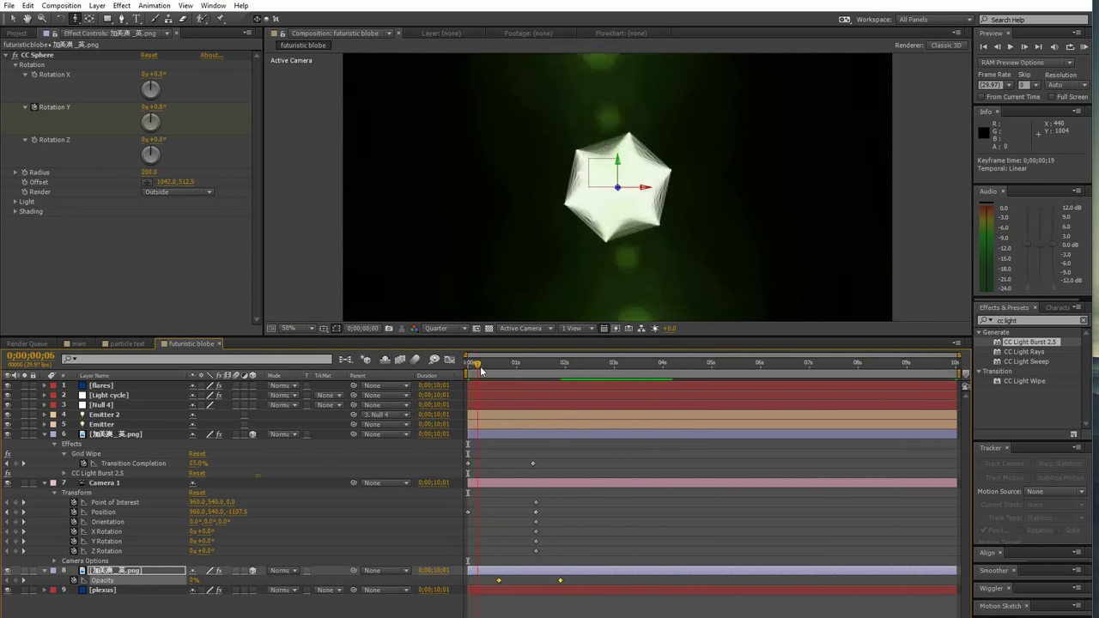
{"action": "left_click_drag", "start_coordinate": [481, 369], "coordinate": [550, 388]}
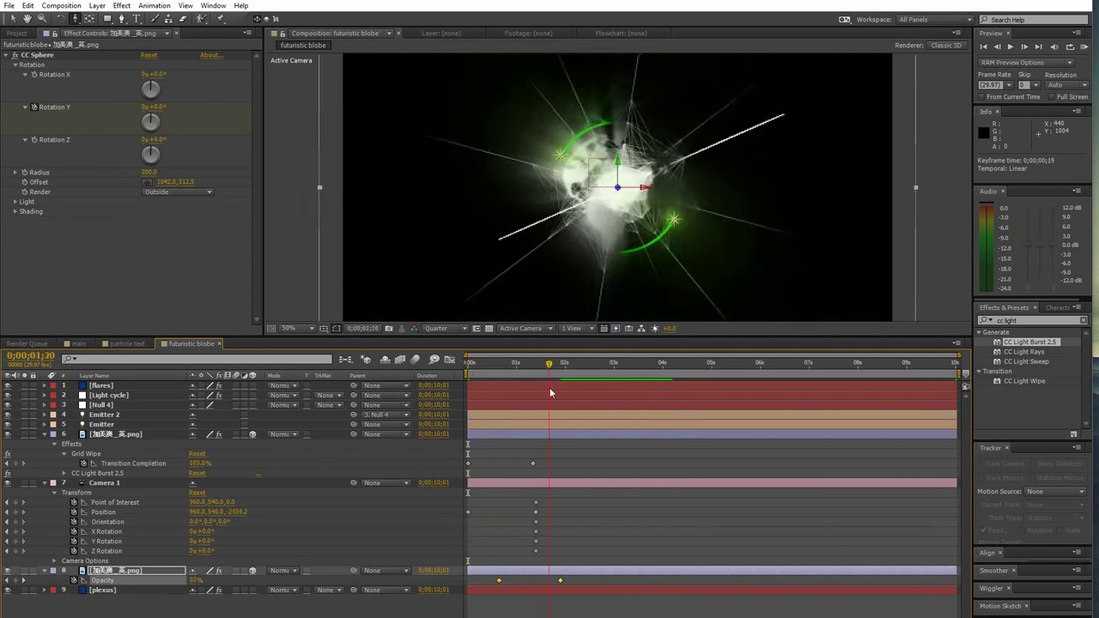
Step: Select Camera 1's Transform keyframes and apply Easy Ease (F9)
{"action": "left_click_drag", "start_coordinate": [550, 387], "coordinate": [530, 403]}
{"action": "left_click_drag", "start_coordinate": [560, 489], "coordinate": [528, 566]}
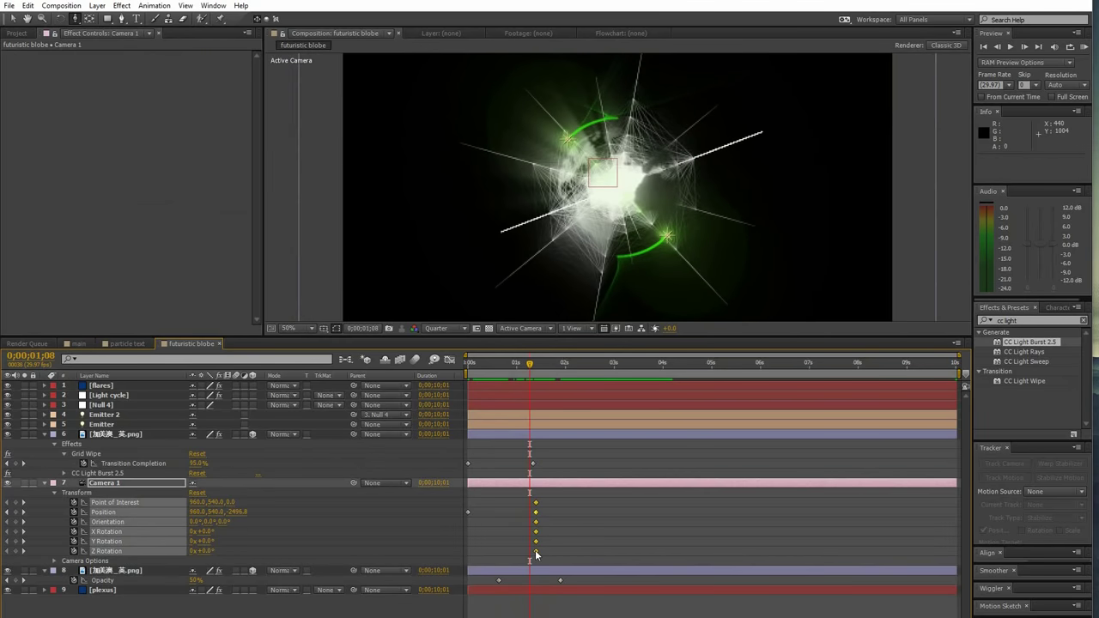
{"action": "mouse_move", "coordinate": [536, 555]}
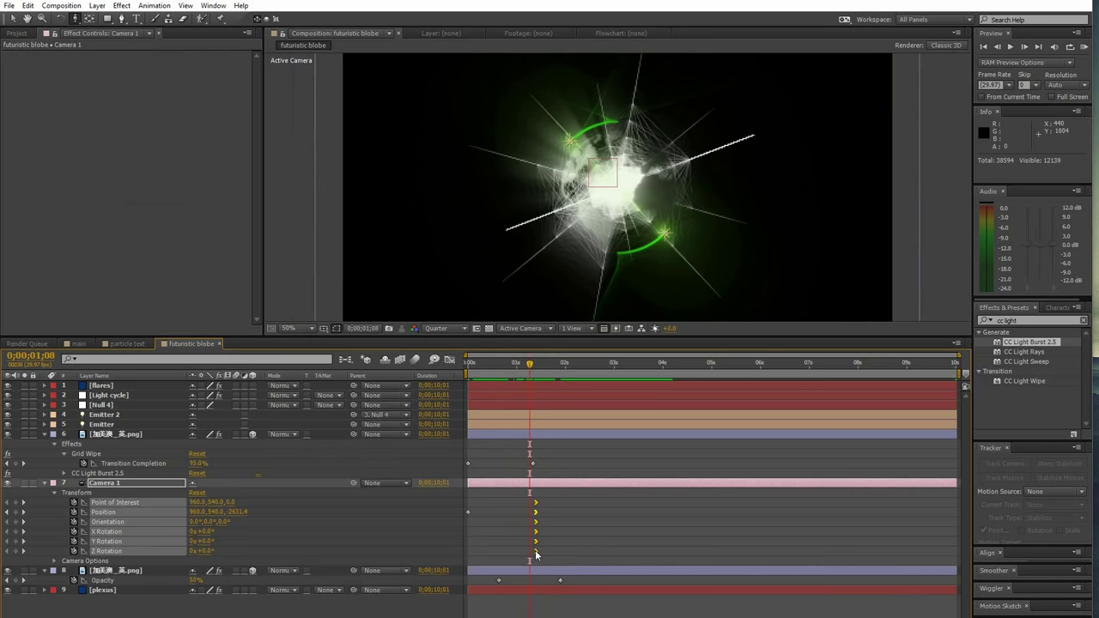
Step: Create a new 1920×1080 white solid named 'numbers' in the composition
{"action": "right_click", "coordinate": [310, 562]}
{"action": "mouse_move", "coordinate": [357, 442]}
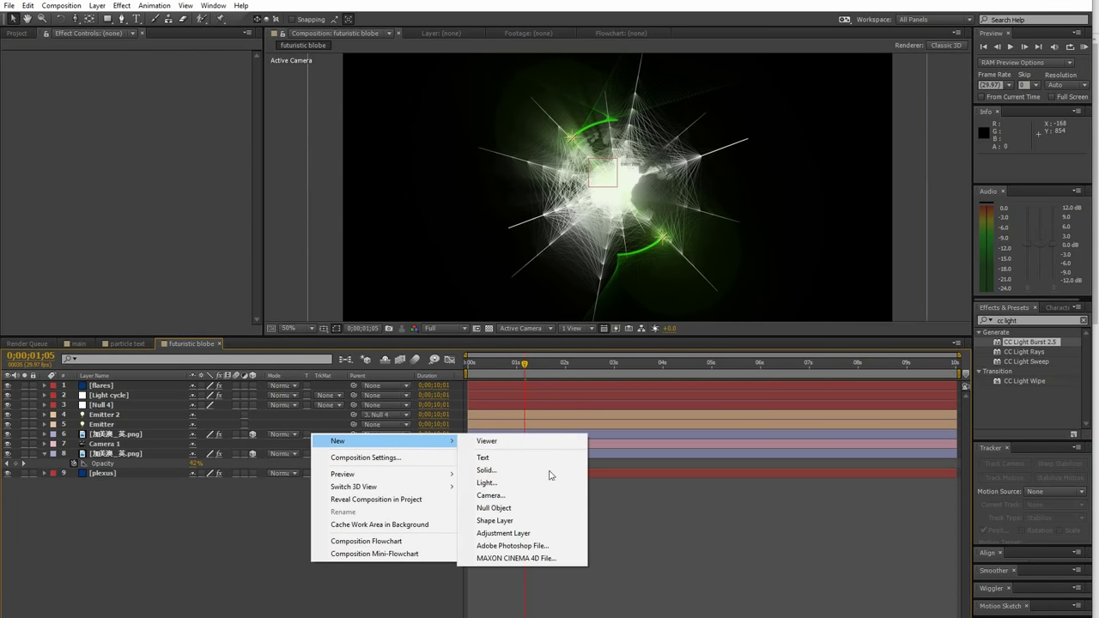
{"action": "left_click", "coordinate": [505, 472]}
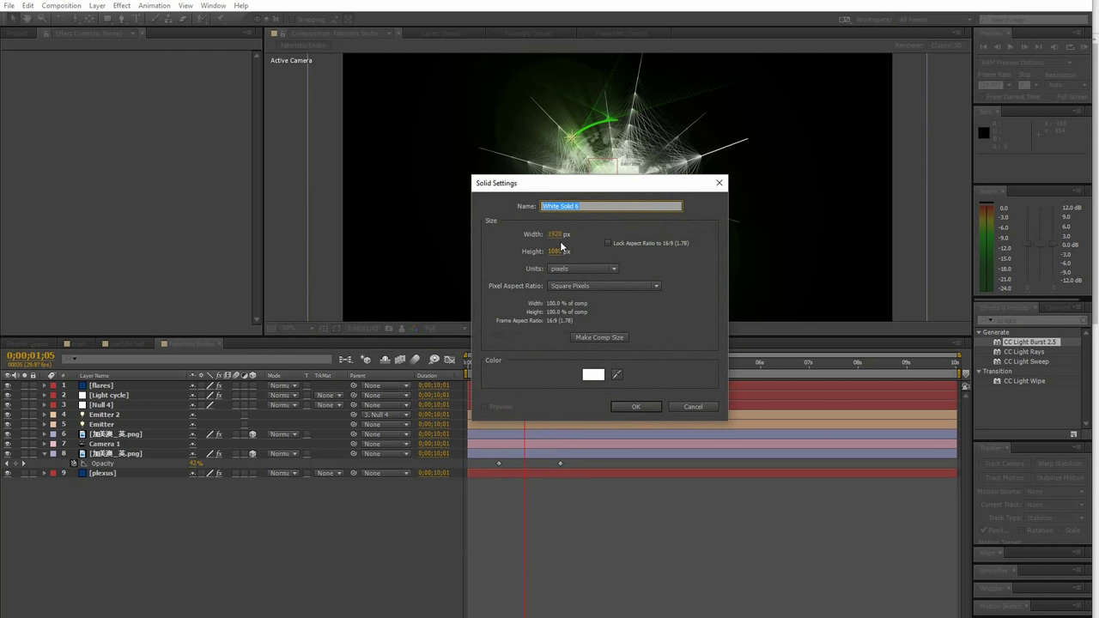
{"action": "type", "text": "numbers"}
{"action": "left_click", "coordinate": [636, 407]}
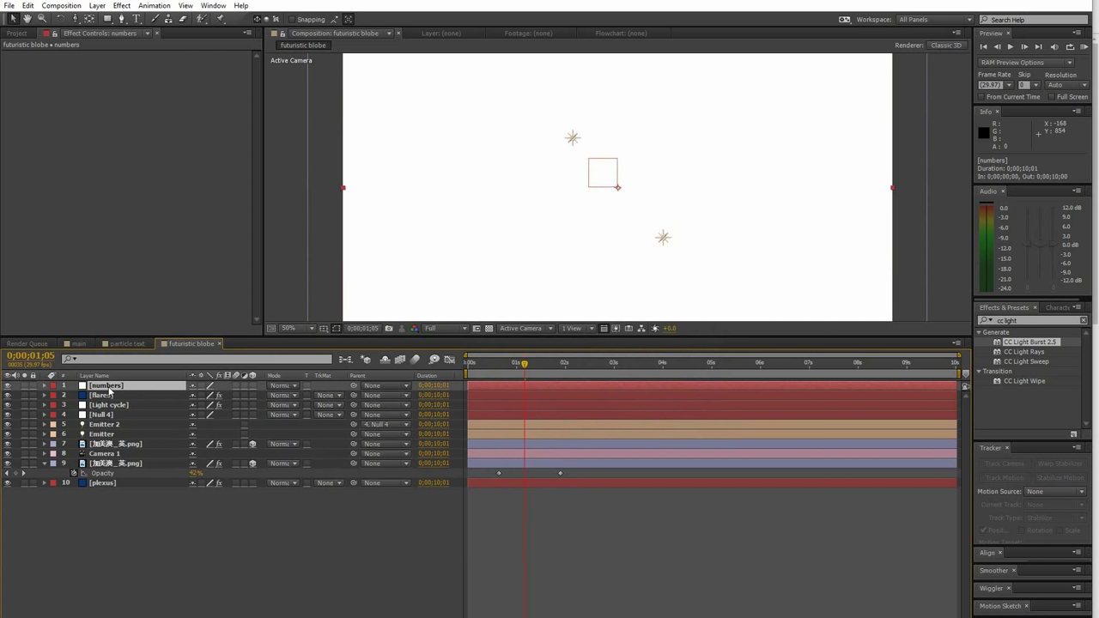
Step: Apply Particular to the numbers solid with 400 particles per second and a Sphere emitter
{"action": "left_click", "coordinate": [122, 6]}
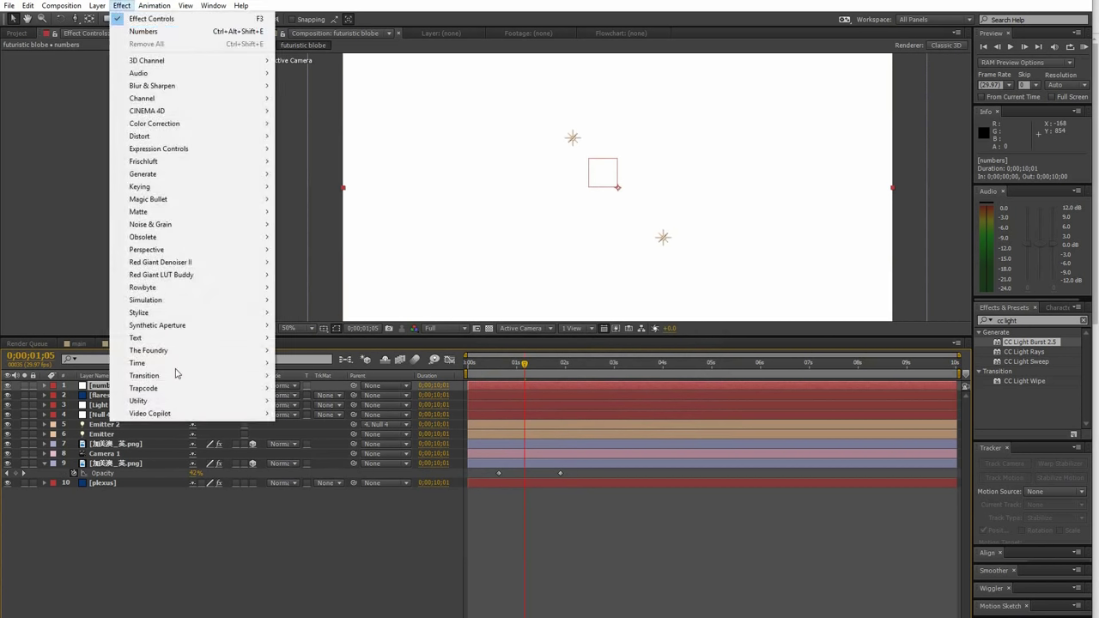
{"action": "mouse_move", "coordinate": [192, 390]}
{"action": "left_click", "coordinate": [305, 414]}
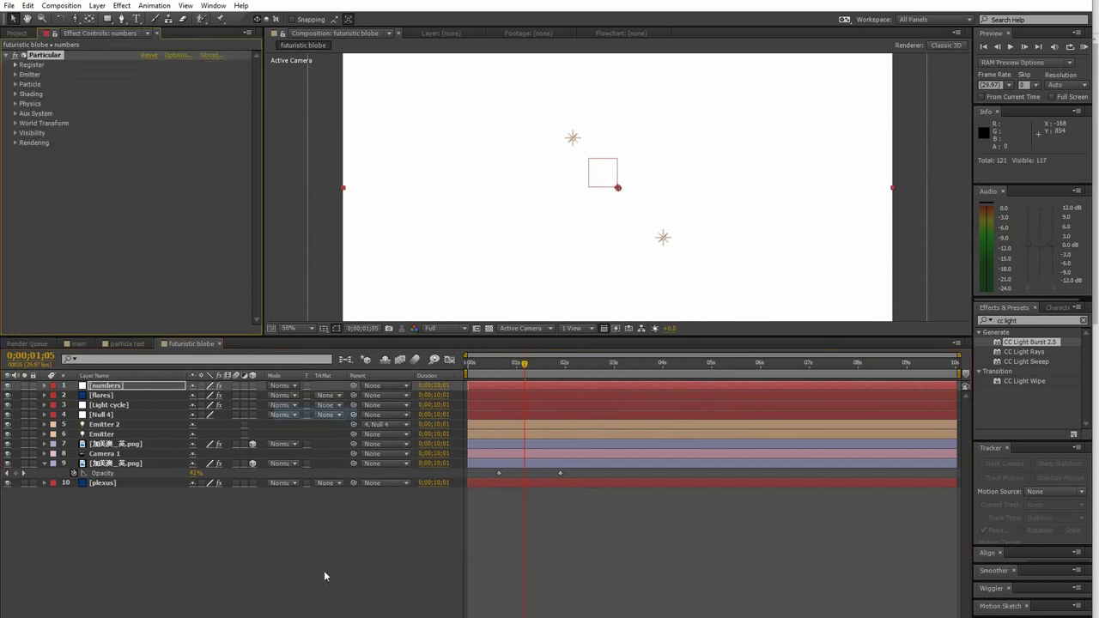
{"action": "left_click", "coordinate": [151, 84]}
{"action": "type", "text": "400"}
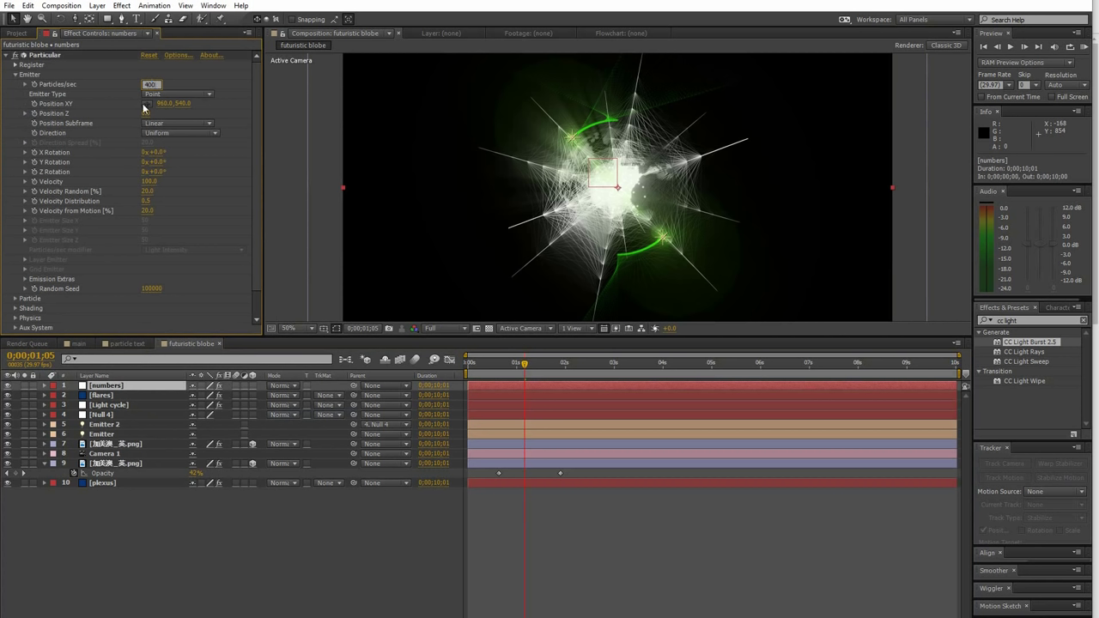
{"action": "key", "text": "Return"}
{"action": "left_click", "coordinate": [150, 95]}
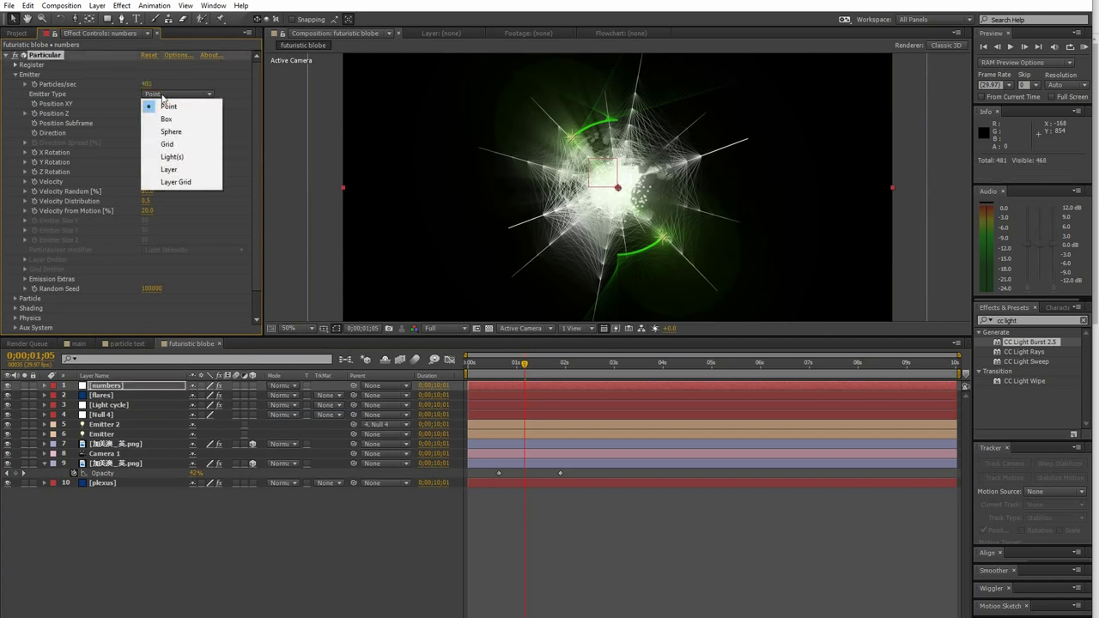
{"action": "left_click", "coordinate": [176, 130]}
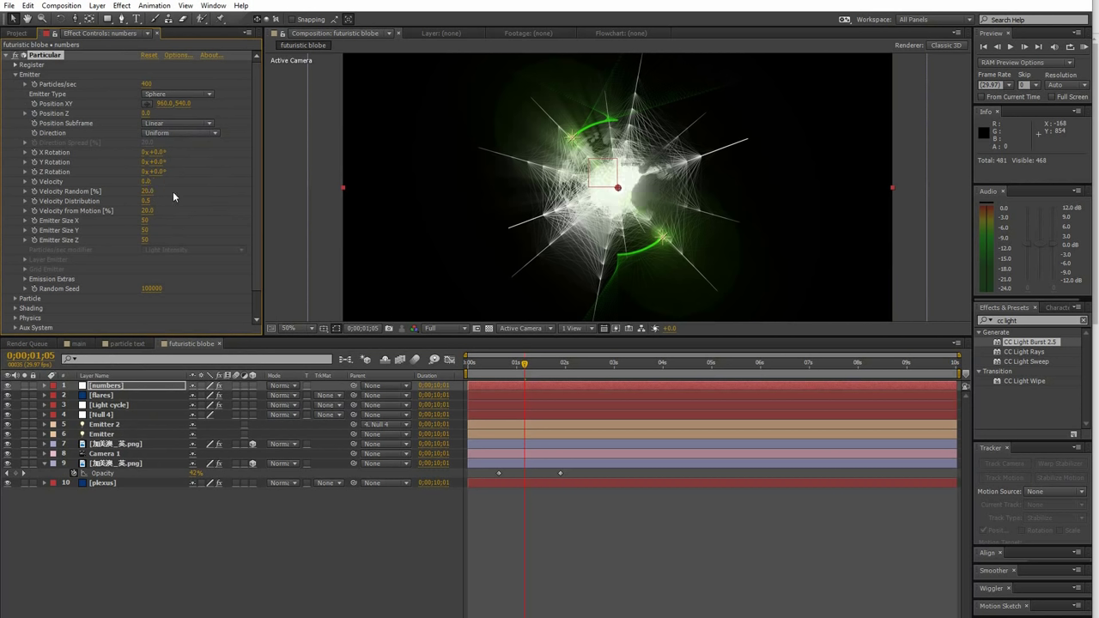
Step: Set Velocity Random to 0 and Emitter Size to 1300 × 2000 × 1000, then expand Emission Extras
{"action": "left_click", "coordinate": [151, 190]}
{"action": "type", "text": "0"}
{"action": "key", "text": "Return"}
{"action": "left_click", "coordinate": [146, 220]}
{"action": "type", "text": "13"}
{"action": "key", "text": "Tab"}
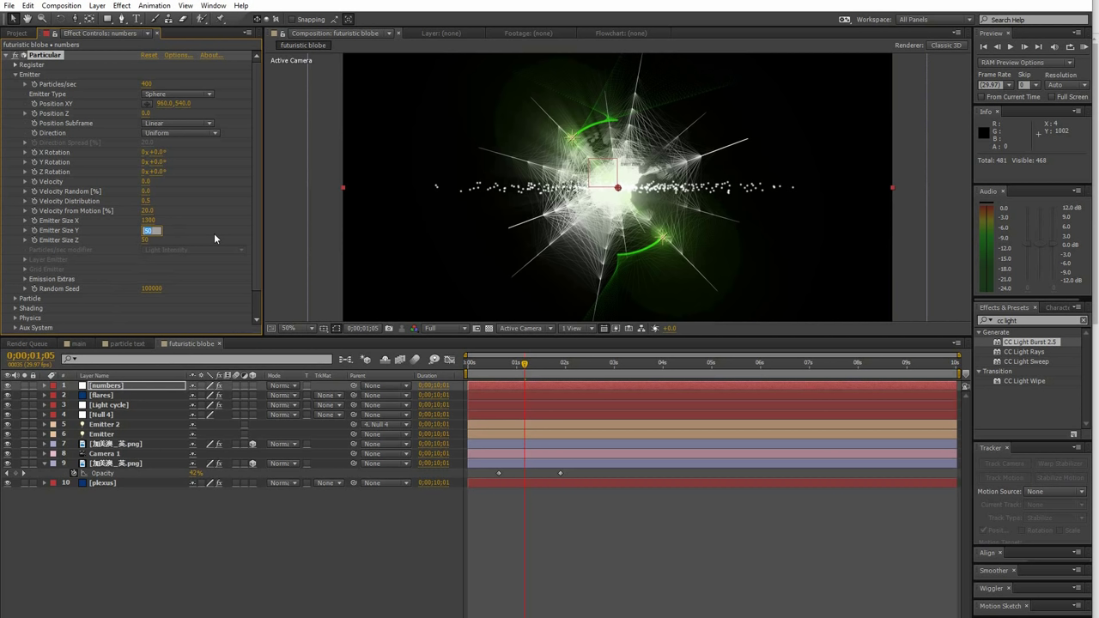
{"action": "type", "text": "2000"}
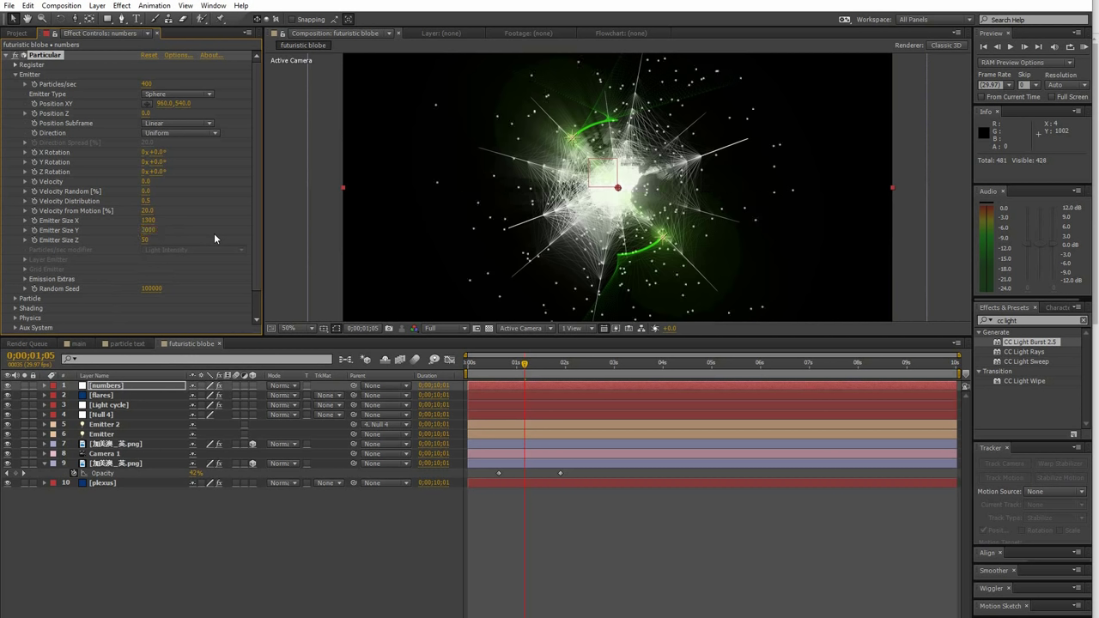
{"action": "left_click", "coordinate": [144, 240]}
{"action": "type", "text": "1000"}
{"action": "key", "text": "Return"}
{"action": "scroll", "coordinate": [174, 229], "scroll_direction": "down", "scroll_amount": 2}
{"action": "left_click", "coordinate": [25, 252]}
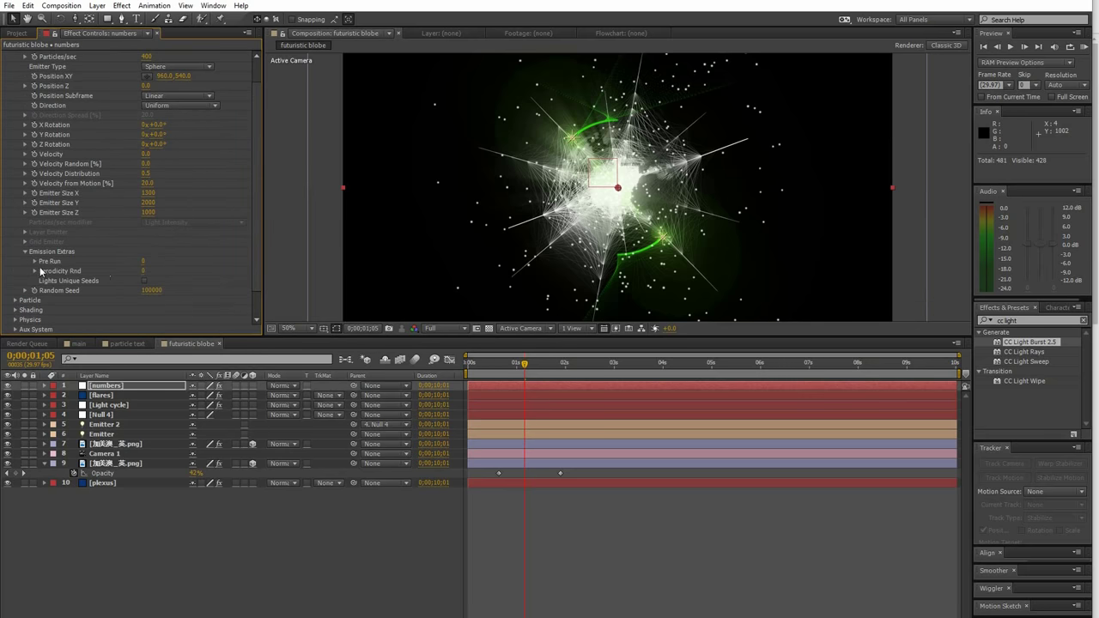
Step: Set Pre Run 100, Life Random 100, particle Size 65 and Size Random 100
{"action": "left_click", "coordinate": [145, 261]}
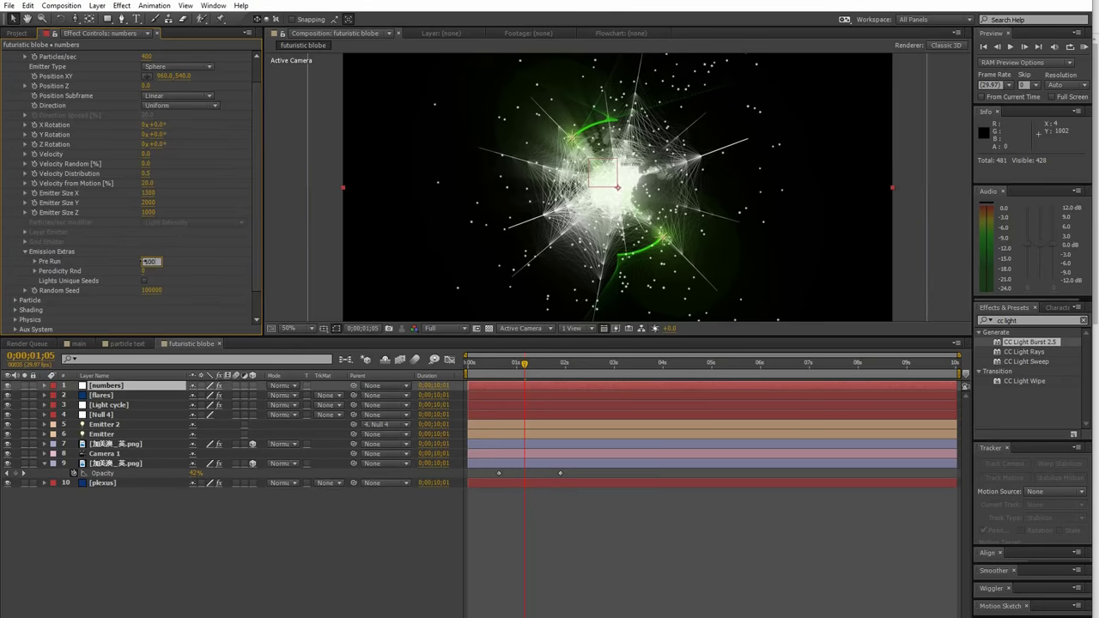
{"action": "key", "text": "Return"}
{"action": "left_click", "coordinate": [15, 300]}
{"action": "scroll", "coordinate": [17, 296], "scroll_direction": "down", "scroll_amount": 5}
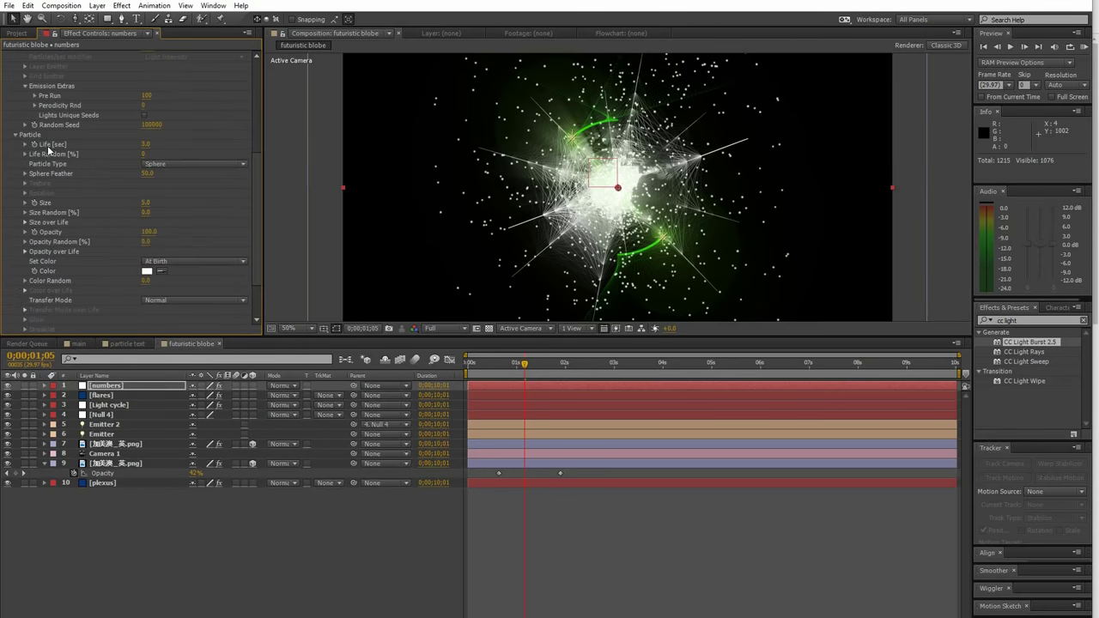
{"action": "left_click", "coordinate": [145, 154]}
{"action": "type", "text": "100"}
{"action": "key", "text": "Return"}
{"action": "left_click", "coordinate": [145, 202]}
{"action": "type", "text": "65"}
{"action": "key", "text": "Return"}
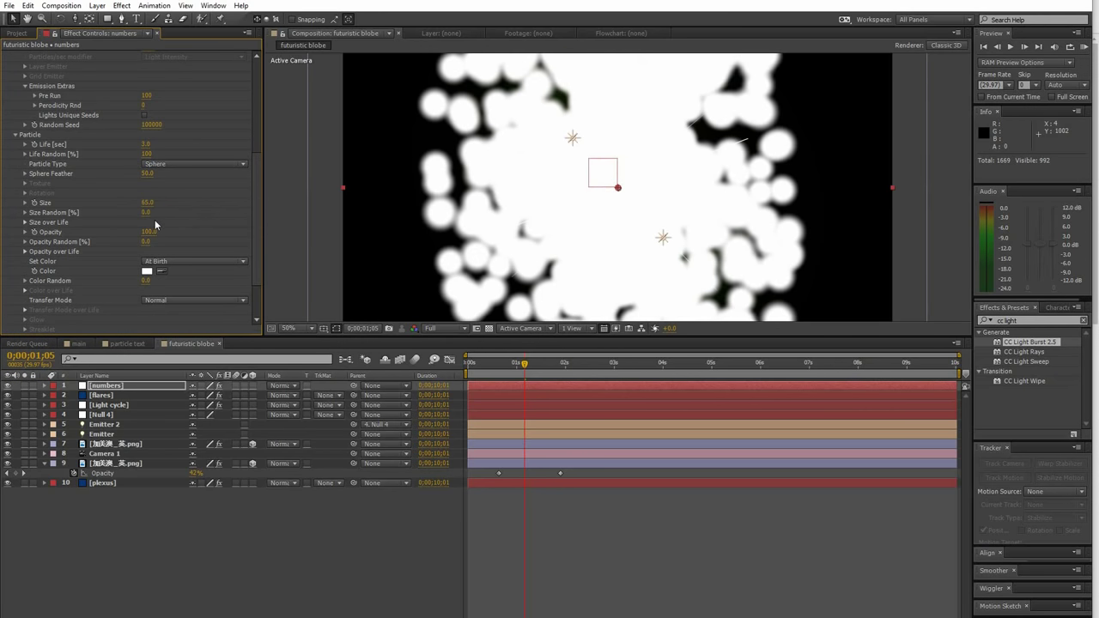
{"action": "left_click", "coordinate": [146, 212]}
{"action": "key", "text": "Return"}
Step: Set Opacity Random to 100 and apply the fade-in-out Opacity over Life preset
{"action": "left_click", "coordinate": [146, 242]}
{"action": "type", "text": "100"}
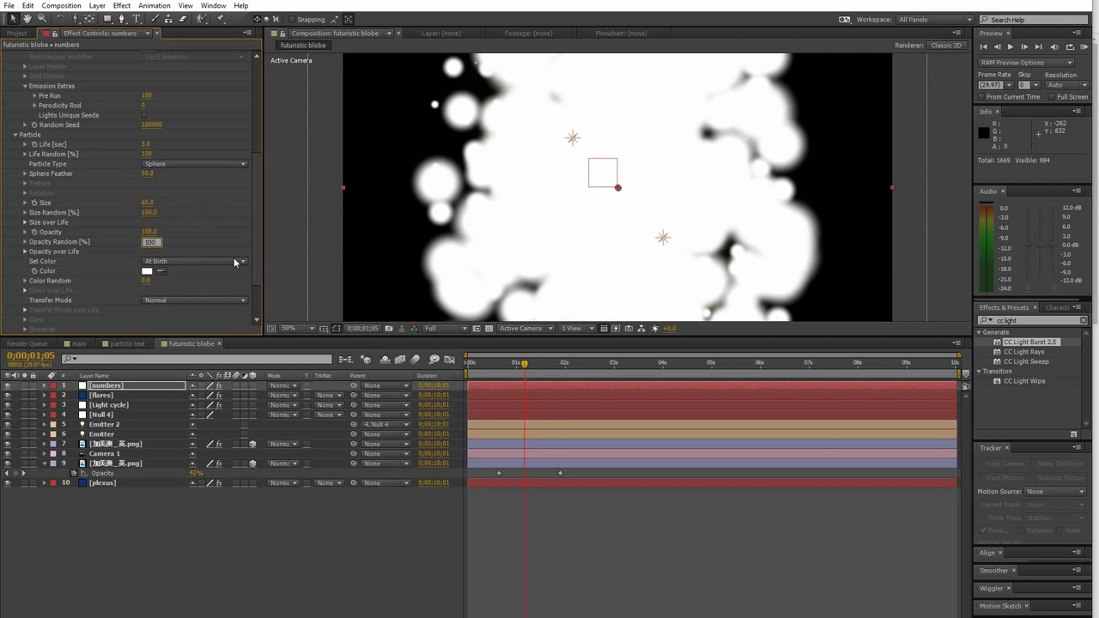
{"action": "key", "text": "Return"}
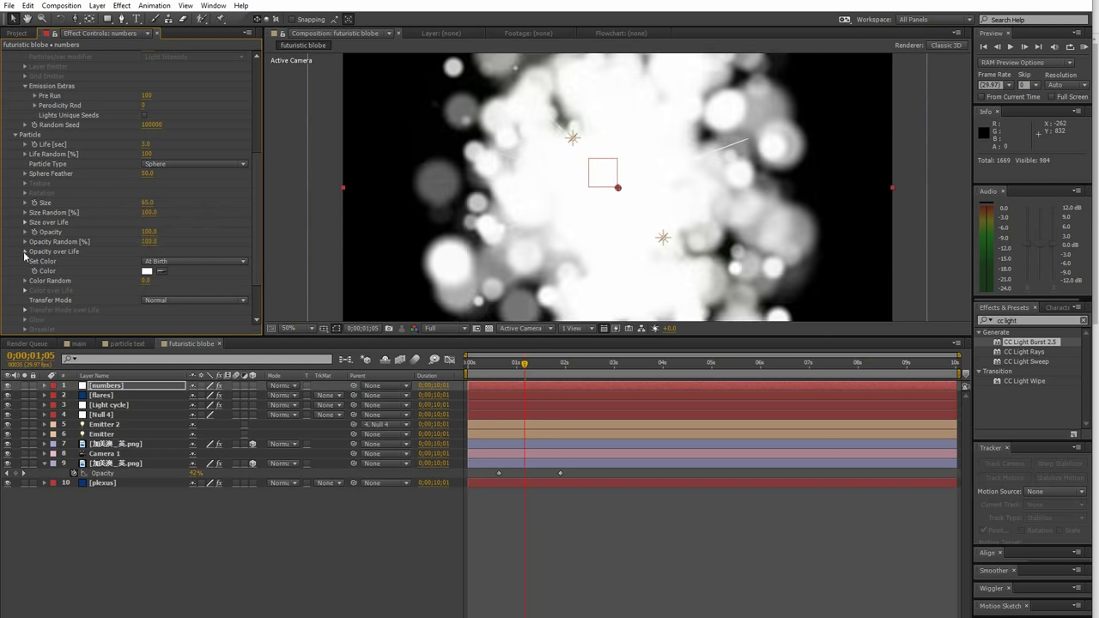
{"action": "left_click", "coordinate": [25, 251]}
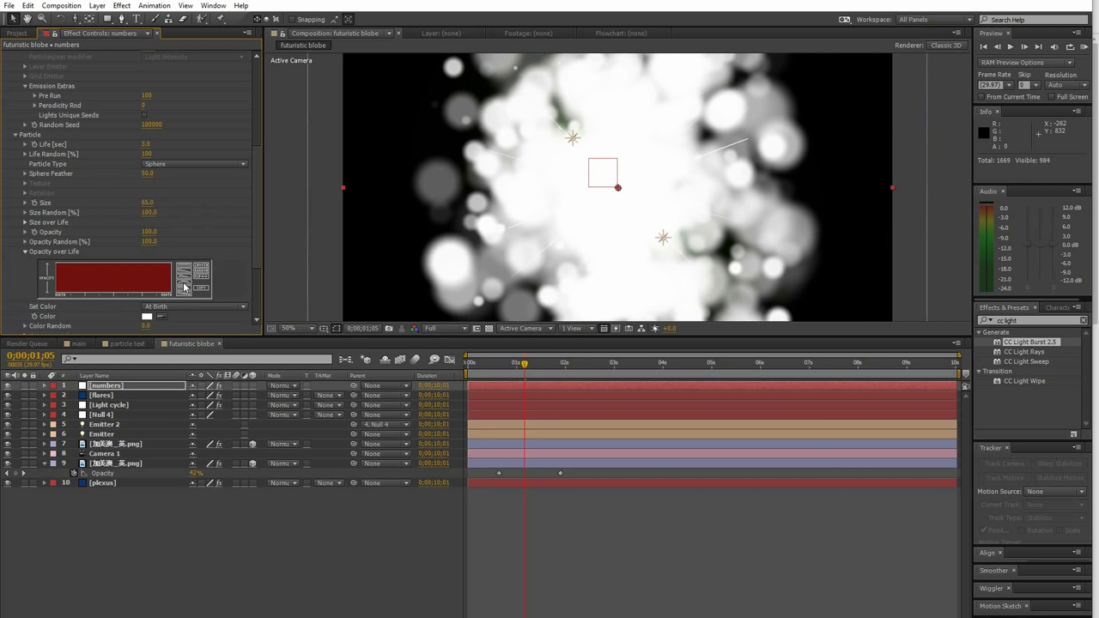
{"action": "left_click", "coordinate": [183, 287]}
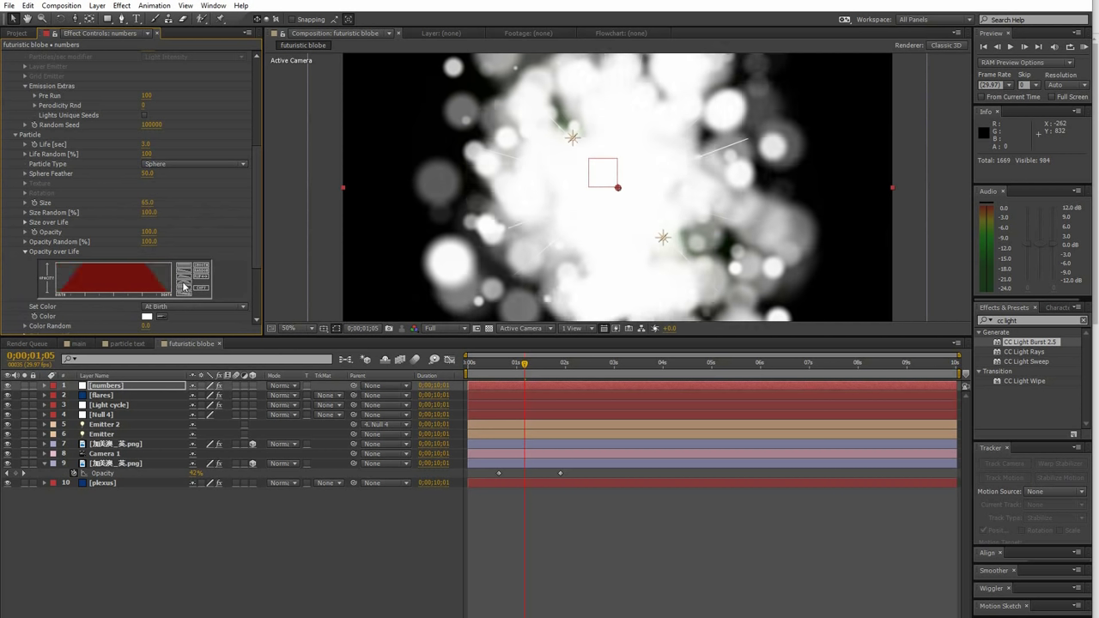
Step: Set the Air physics Wind X value to 280
{"action": "scroll", "coordinate": [257, 242], "scroll_direction": "down", "scroll_amount": 3}
{"action": "scroll", "coordinate": [257, 258], "scroll_direction": "down", "scroll_amount": 1}
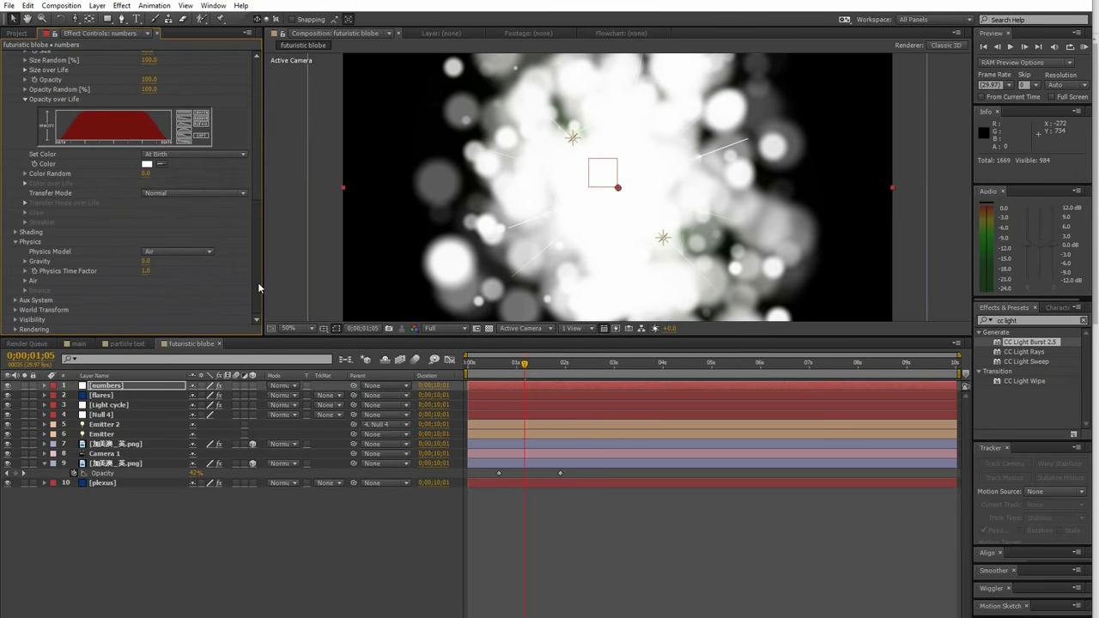
{"action": "left_click", "coordinate": [24, 282]}
{"action": "scroll", "coordinate": [26, 281], "scroll_direction": "down", "scroll_amount": 2}
{"action": "left_click", "coordinate": [147, 281]}
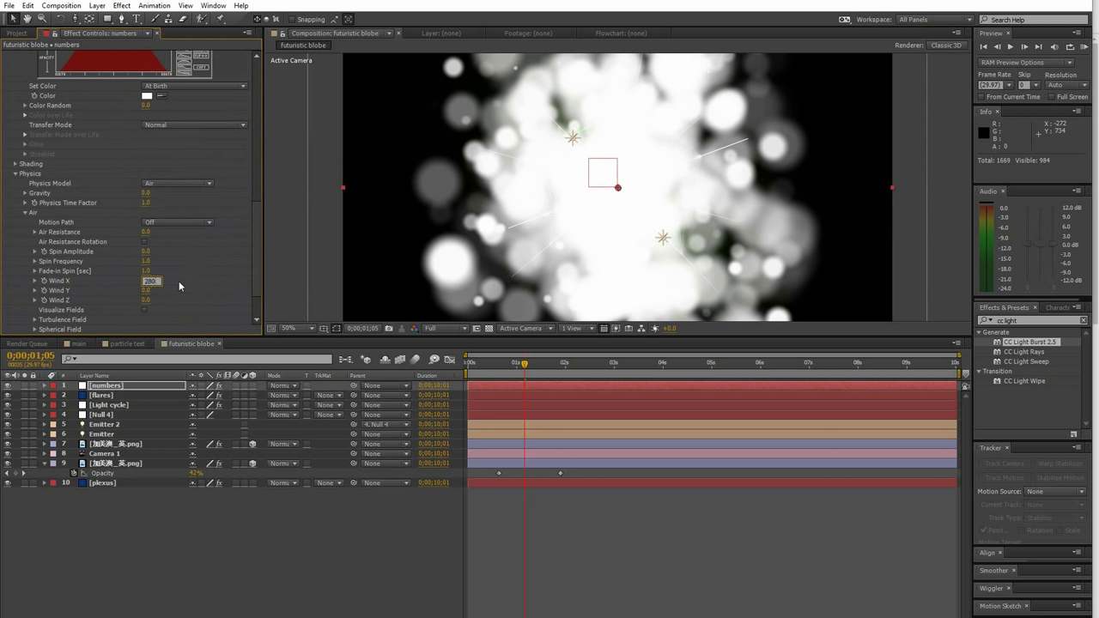
{"action": "type", "text": "0"}
{"action": "key", "text": "Return"}
{"action": "scroll", "coordinate": [245, 142], "scroll_direction": "up", "scroll_amount": 7}
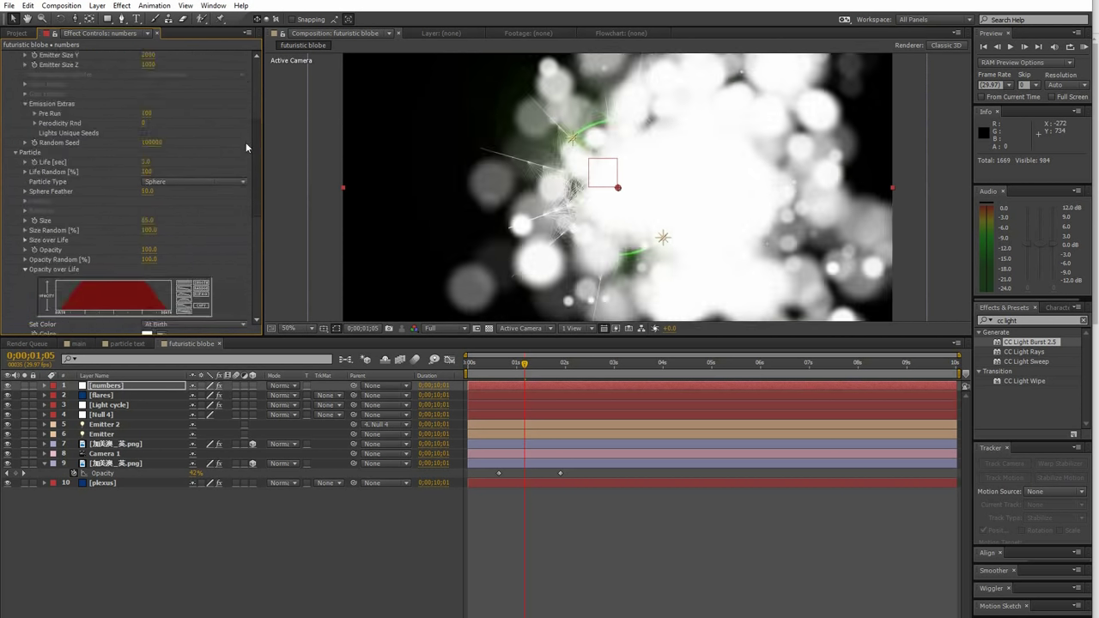
Step: Switch the particle type to Textured Polygon and start a new composition from the Project panel
{"action": "left_click", "coordinate": [178, 182]}
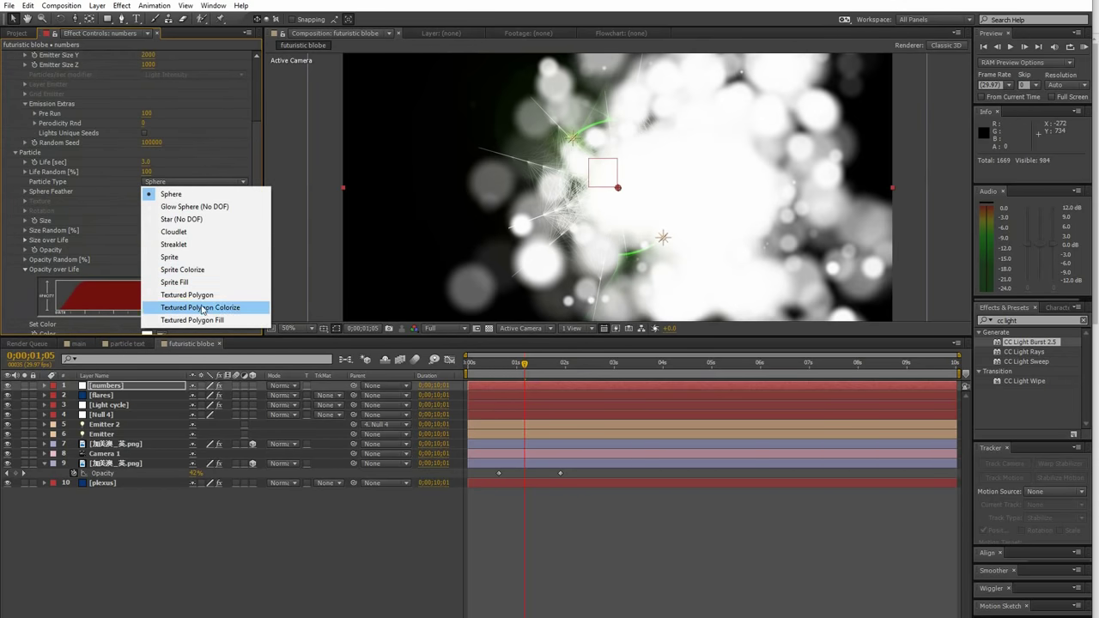
{"action": "left_click", "coordinate": [208, 296]}
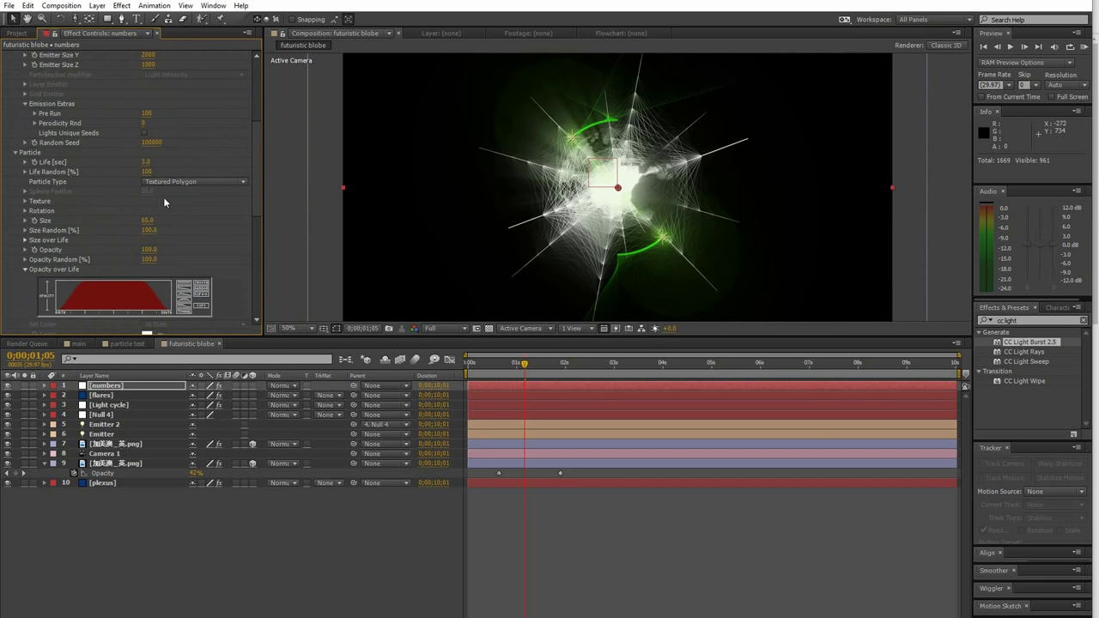
{"action": "left_click", "coordinate": [16, 33]}
{"action": "right_click", "coordinate": [65, 230]}
{"action": "left_click", "coordinate": [103, 235]}
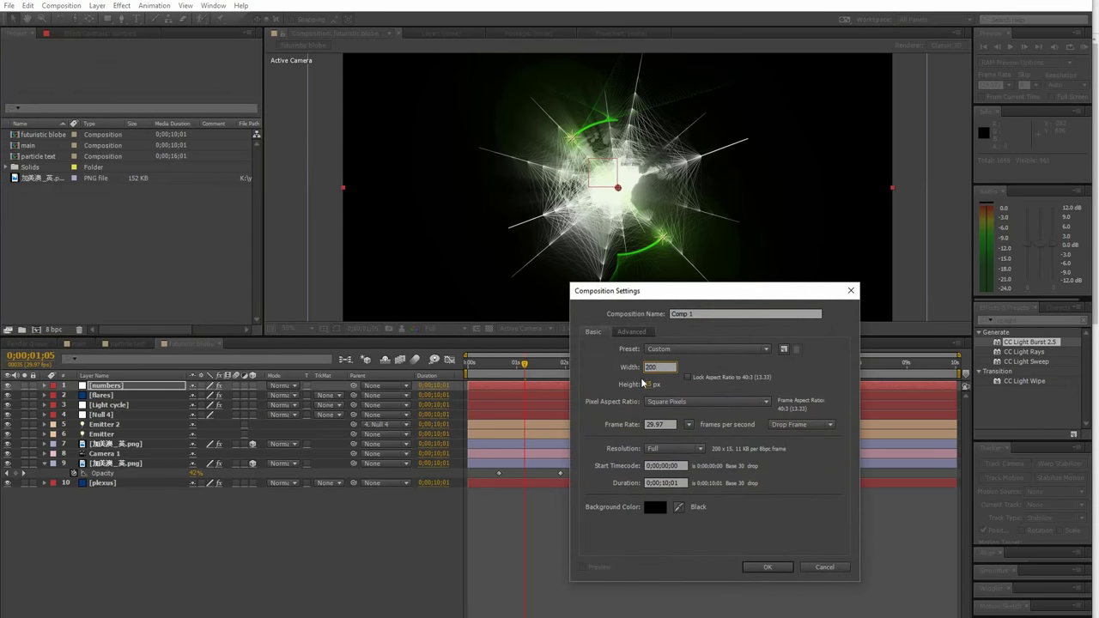
Step: Create Comp 1 at 200 × 15 pixels
{"action": "left_click", "coordinate": [648, 385]}
{"action": "type", "text": "15"}
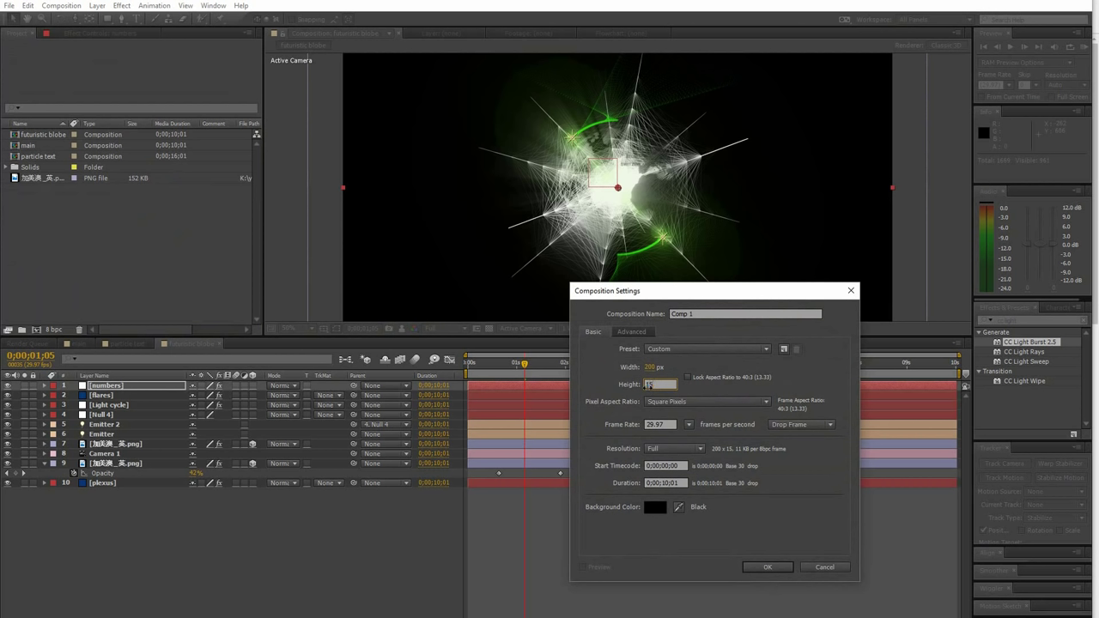
{"action": "left_click", "coordinate": [770, 567]}
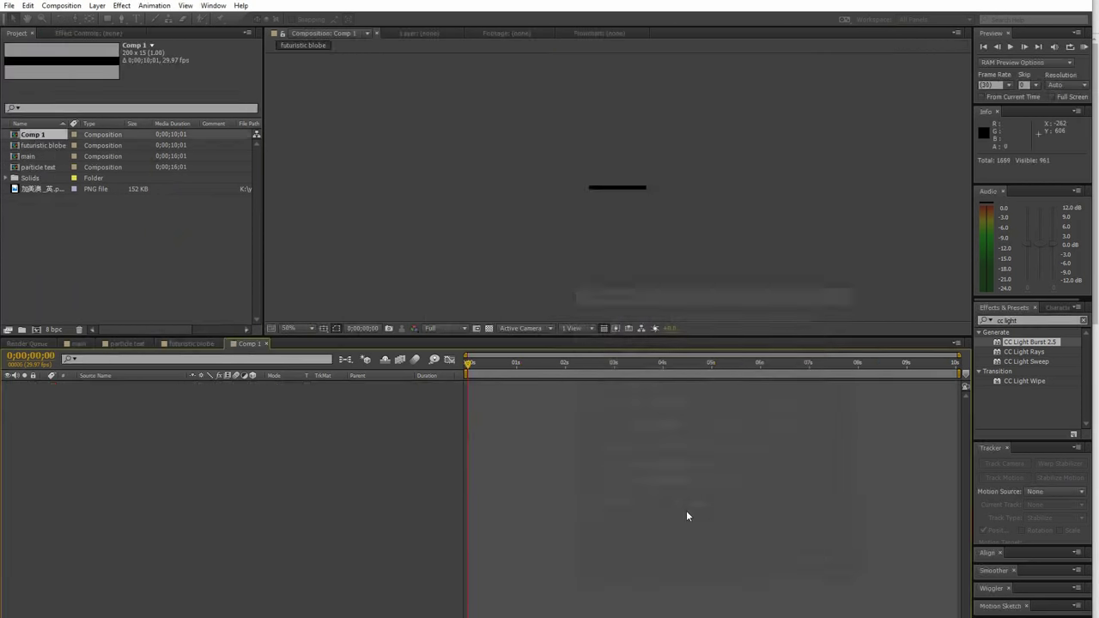
Step: Add a white solid to Comp 1 and bring up its effect menu for Text > Numbers
{"action": "right_click", "coordinate": [309, 446]}
{"action": "mouse_move", "coordinate": [336, 459]}
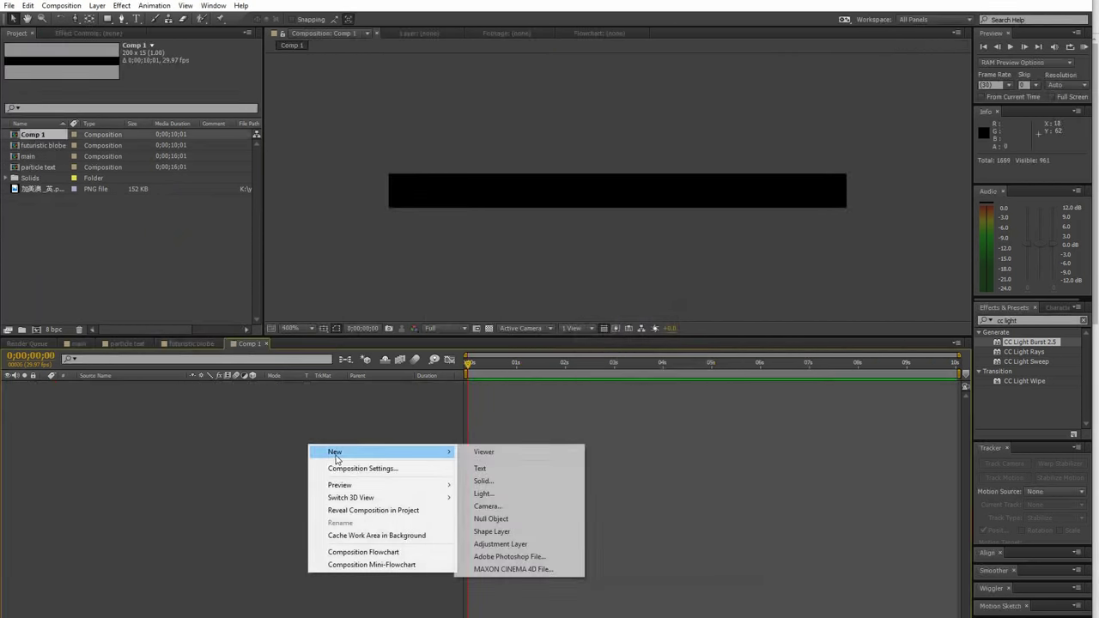
{"action": "left_click", "coordinate": [502, 482]}
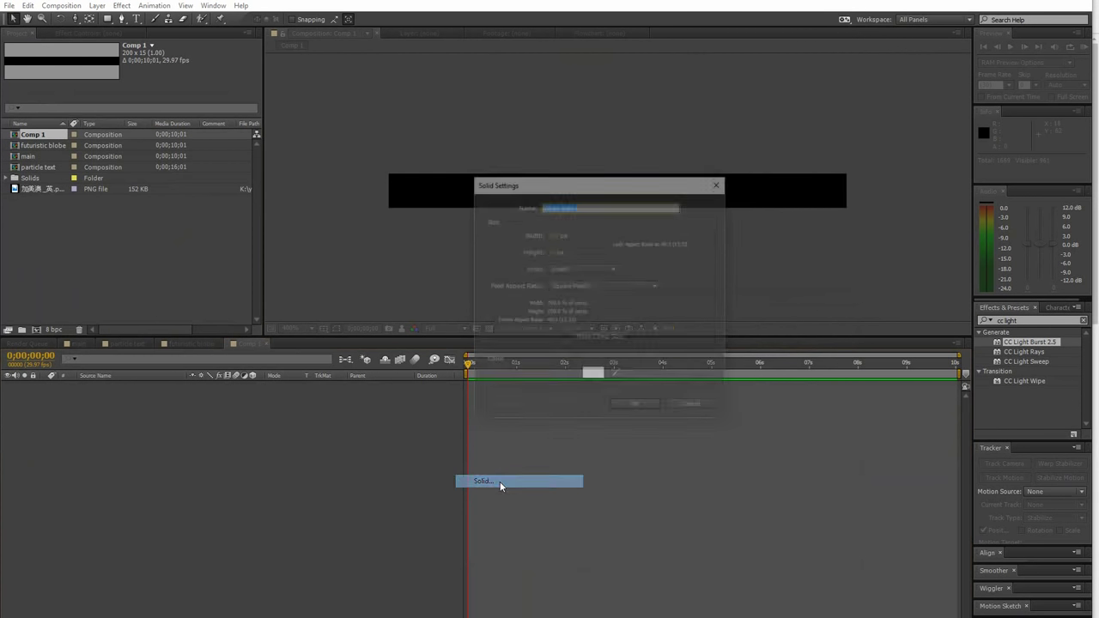
{"action": "left_click", "coordinate": [628, 406]}
{"action": "right_click", "coordinate": [120, 386]}
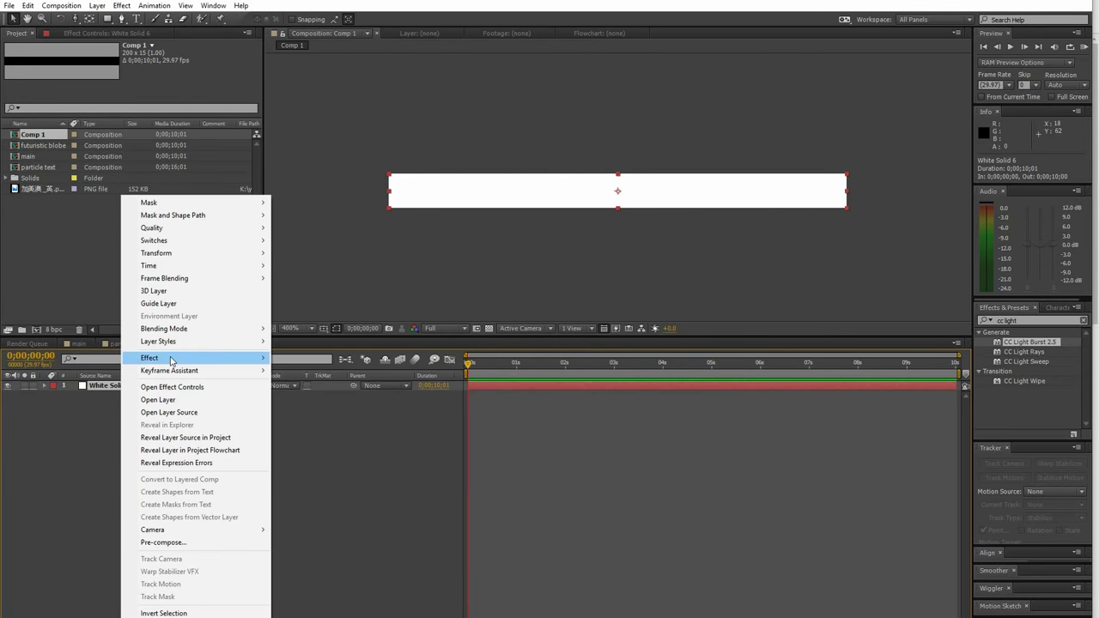
{"action": "mouse_move", "coordinate": [167, 372]}
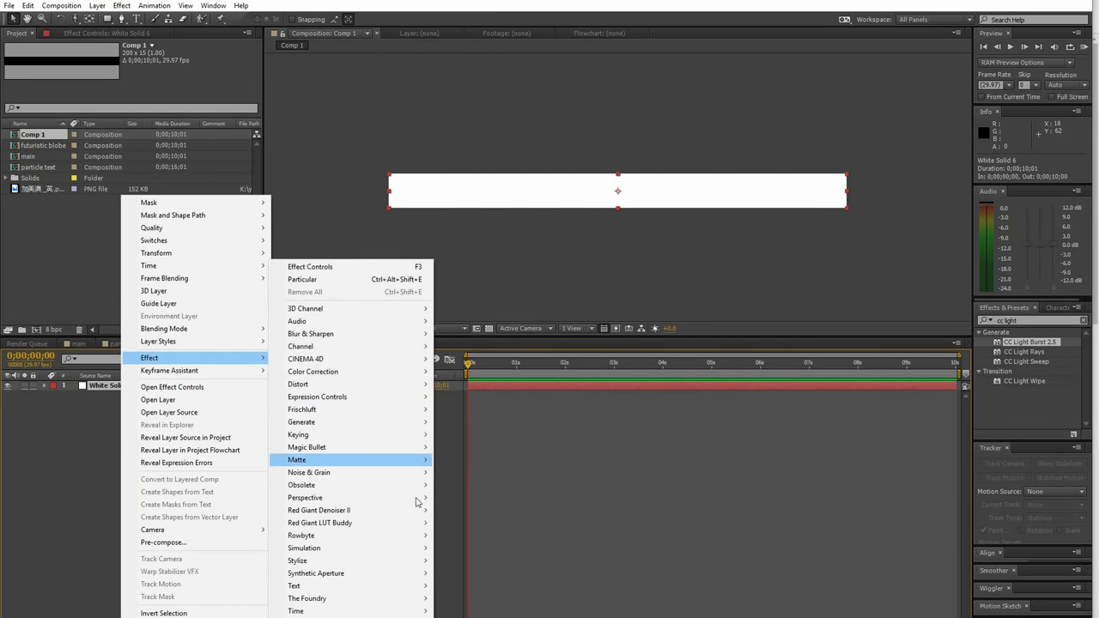
Step: Apply the Numbers effect, enlarge the digits and move them to the solid's right end
{"action": "mouse_move", "coordinate": [365, 588]}
{"action": "left_click", "coordinate": [477, 588]}
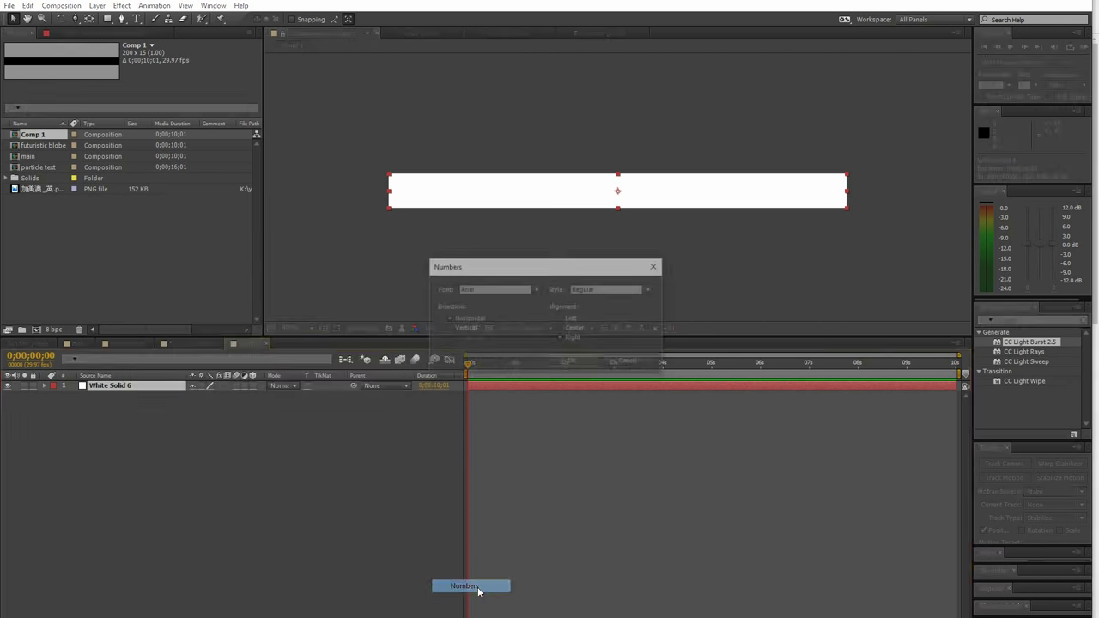
{"action": "left_click", "coordinate": [573, 362]}
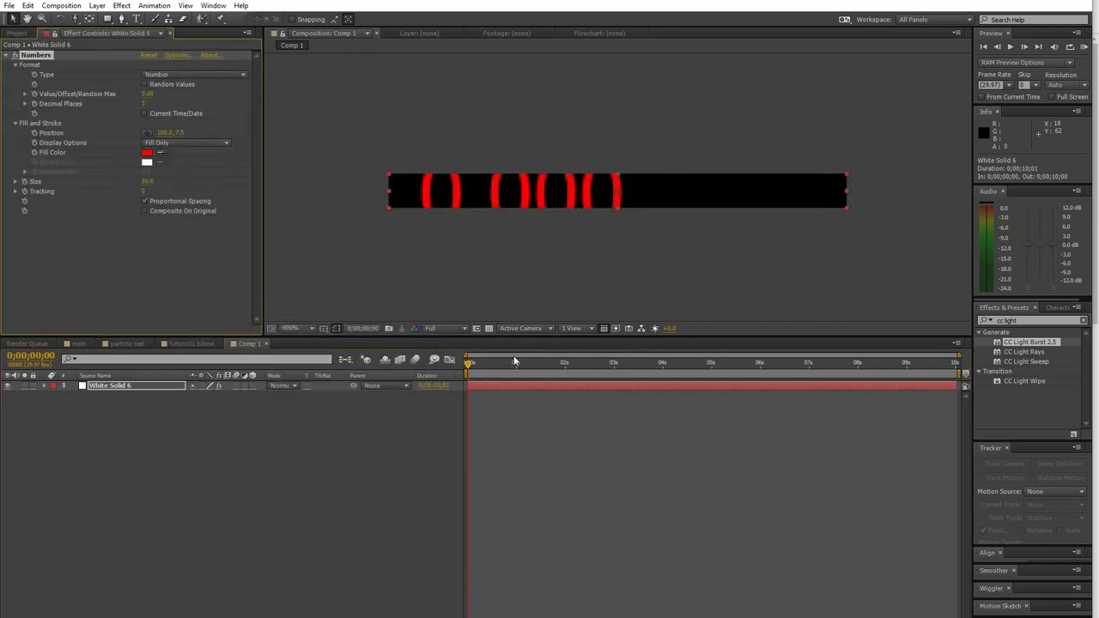
{"action": "mouse_move", "coordinate": [146, 182]}
{"action": "left_mouse_down"}
{"action": "mouse_move", "coordinate": [206, 183]}
{"action": "mouse_move", "coordinate": [163, 183]}
{"action": "left_mouse_up"}
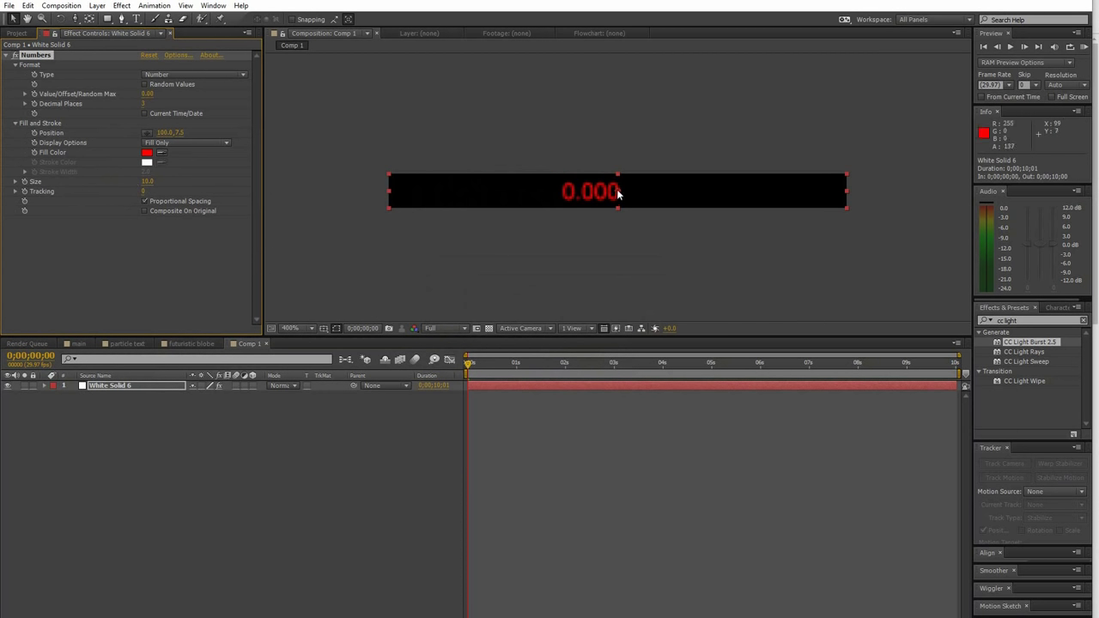
{"action": "left_click_drag", "start_coordinate": [618, 194], "coordinate": [836, 188]}
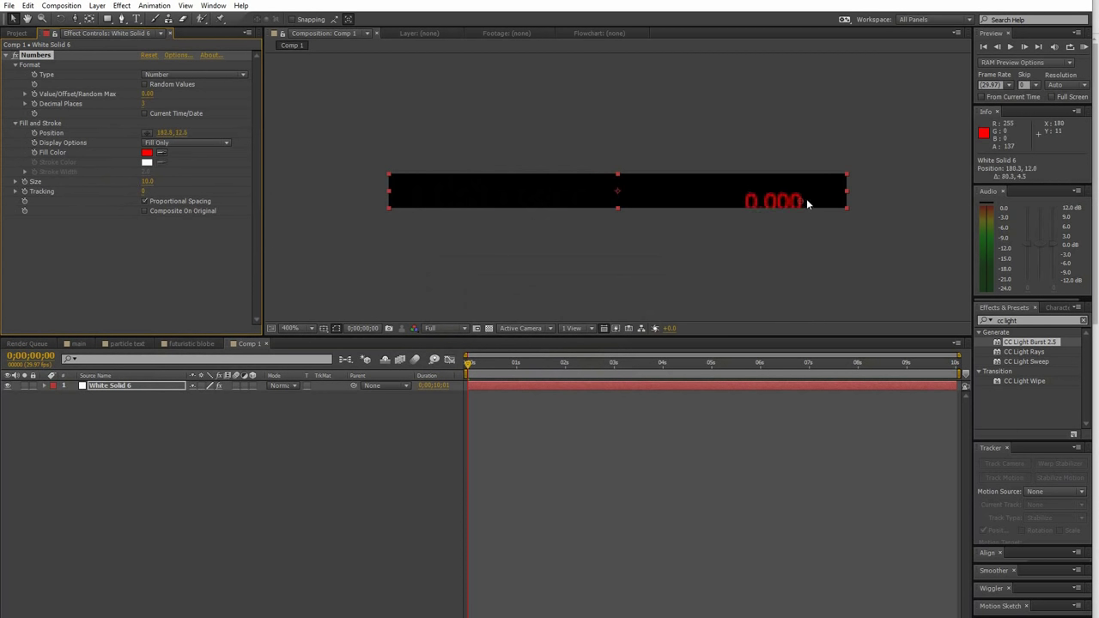
Step: Color the digits green, raise the value to 3840 and make them show random values
{"action": "left_click", "coordinate": [147, 152]}
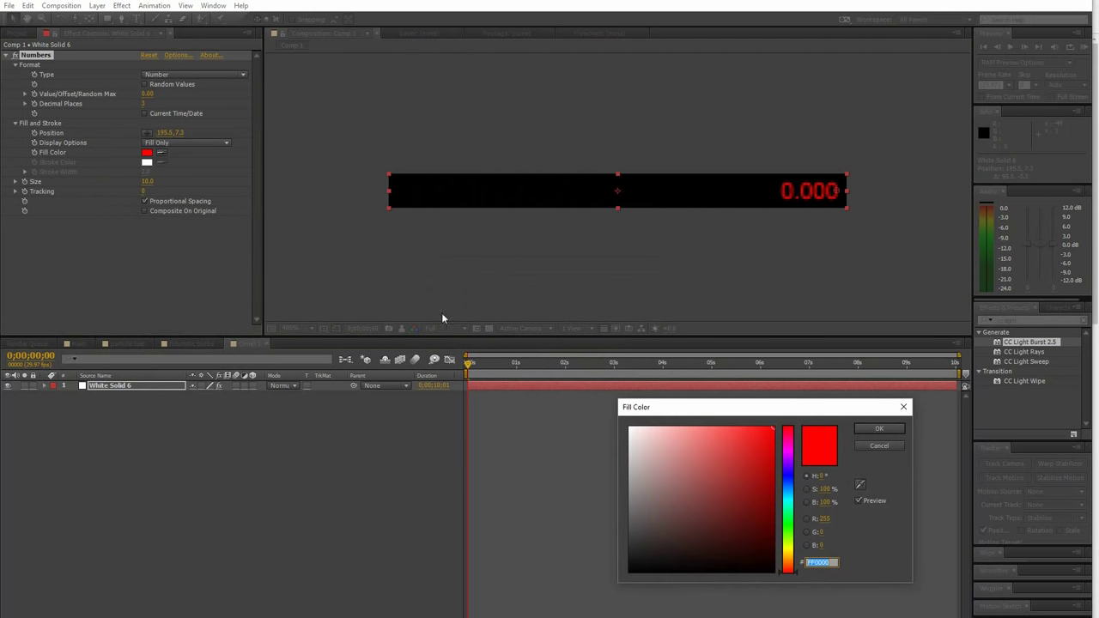
{"action": "left_click", "coordinate": [788, 539]}
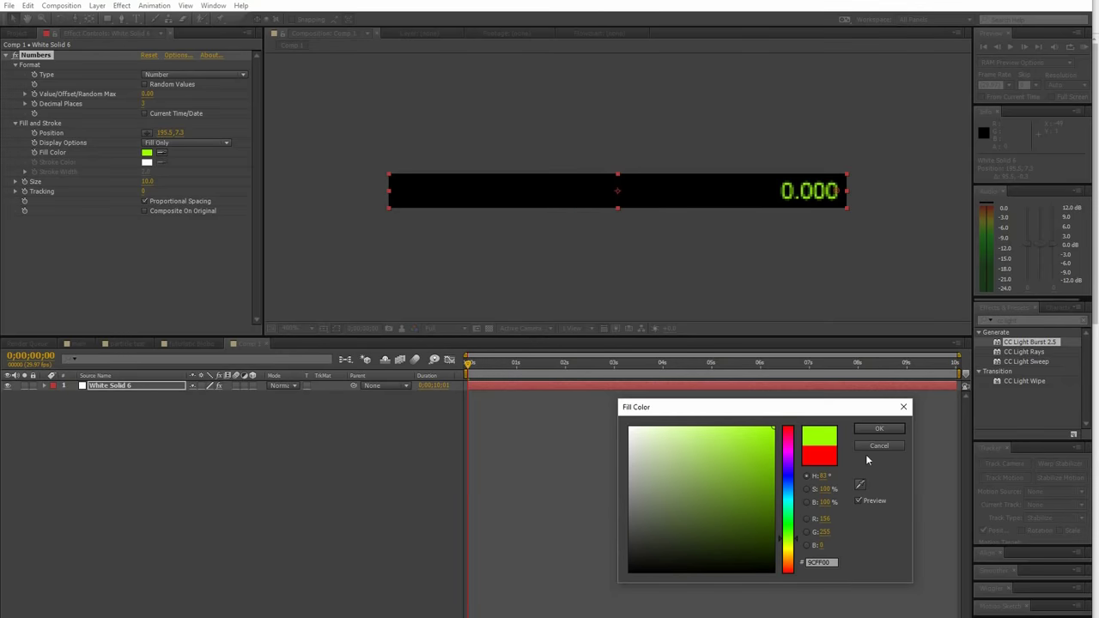
{"action": "left_click", "coordinate": [880, 429]}
{"action": "mouse_move", "coordinate": [148, 92]}
{"action": "left_mouse_down"}
{"action": "mouse_move", "coordinate": [249, 95]}
{"action": "mouse_move", "coordinate": [160, 104]}
{"action": "left_mouse_up"}
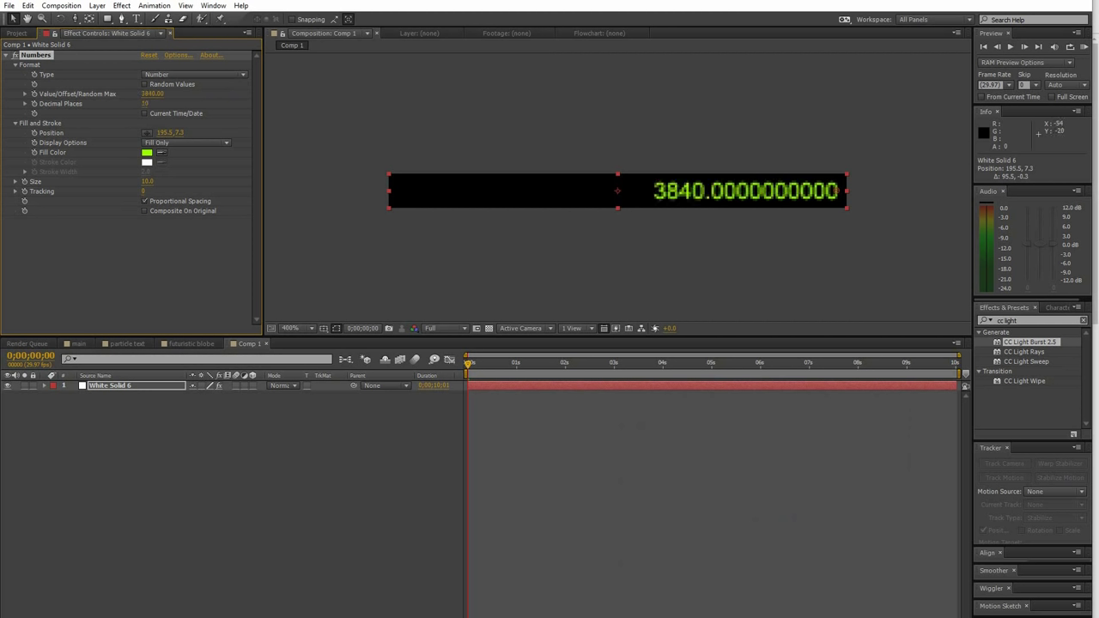
{"action": "left_click", "coordinate": [154, 86]}
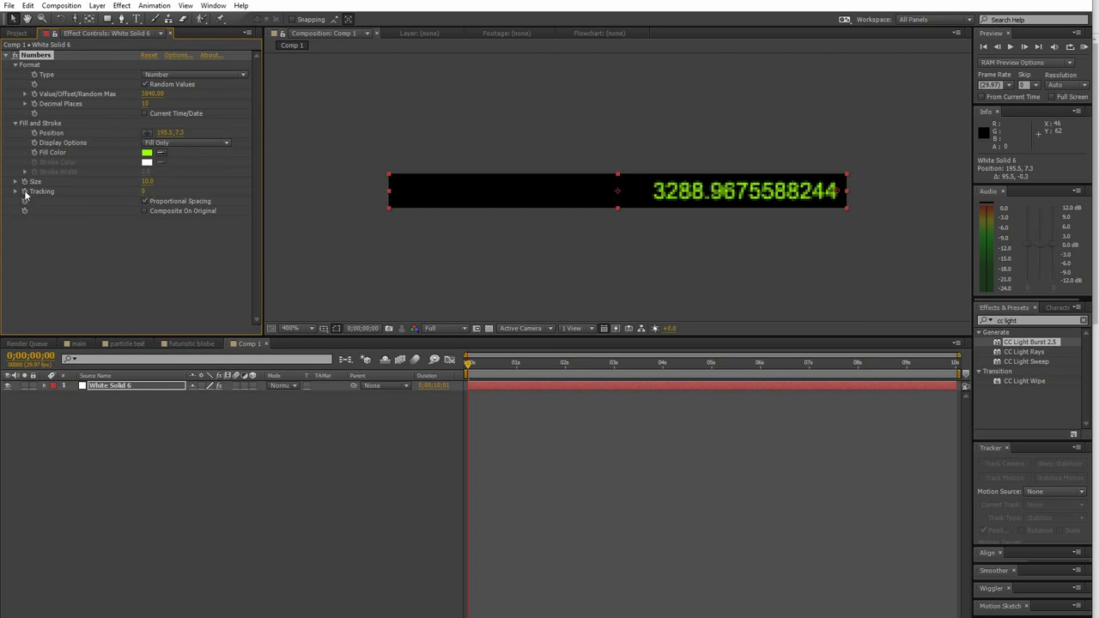
Step: Copy White Solid 6's three Tracking keyframes and paste them repeatedly along the timeline
{"action": "left_click_drag", "start_coordinate": [470, 366], "coordinate": [495, 366]}
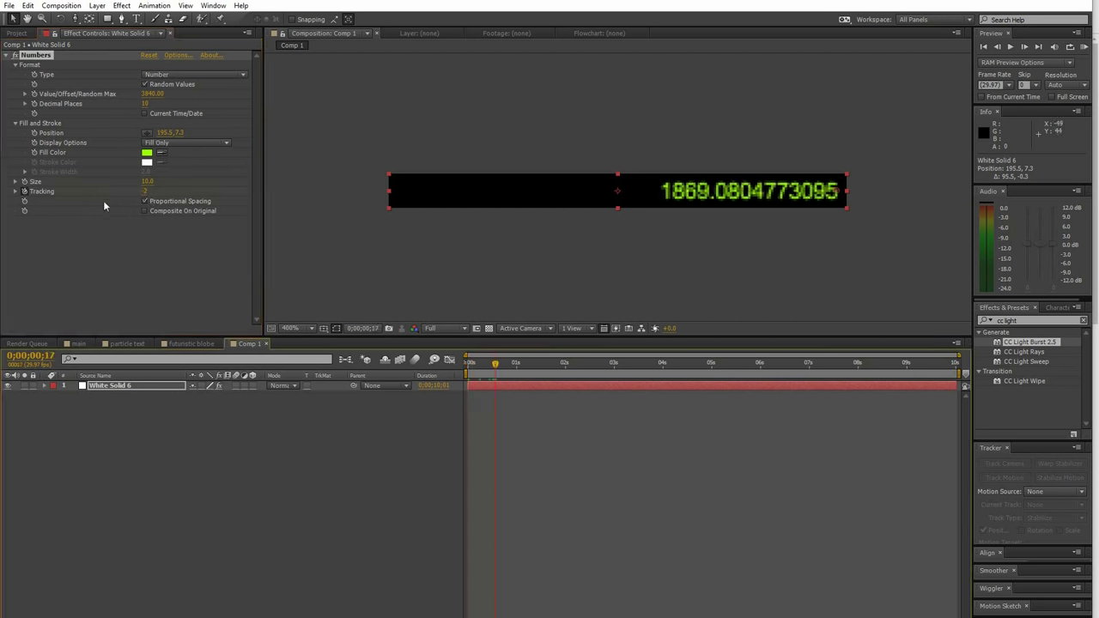
{"action": "left_click", "coordinate": [501, 392]}
{"action": "left_click", "coordinate": [501, 386]}
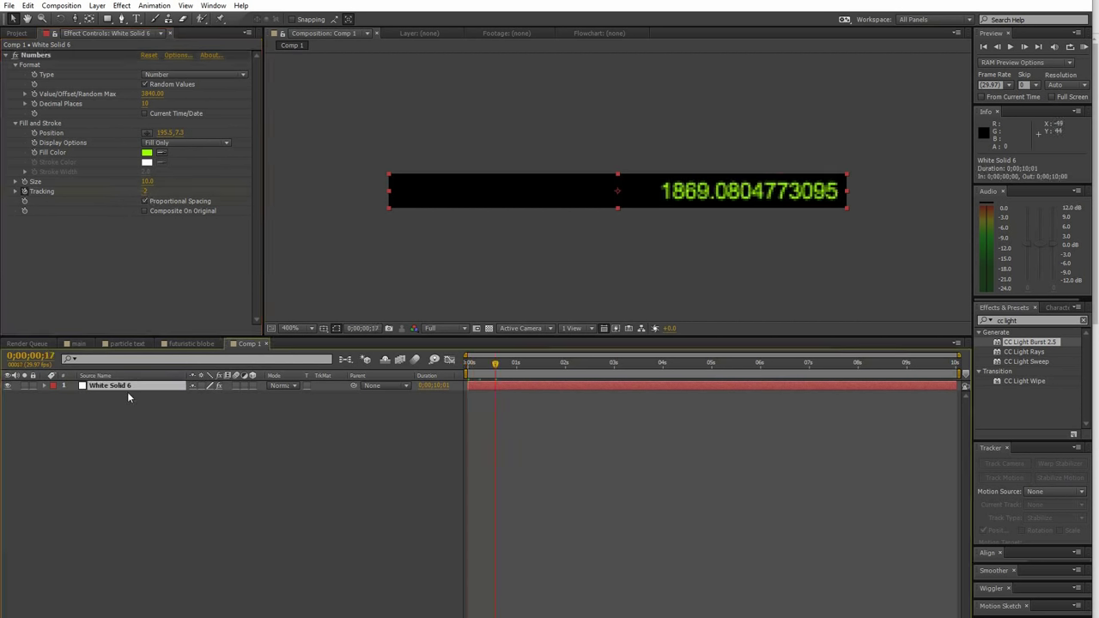
{"action": "key", "text": "u"}
{"action": "left_click_drag", "start_coordinate": [512, 403], "coordinate": [461, 416]}
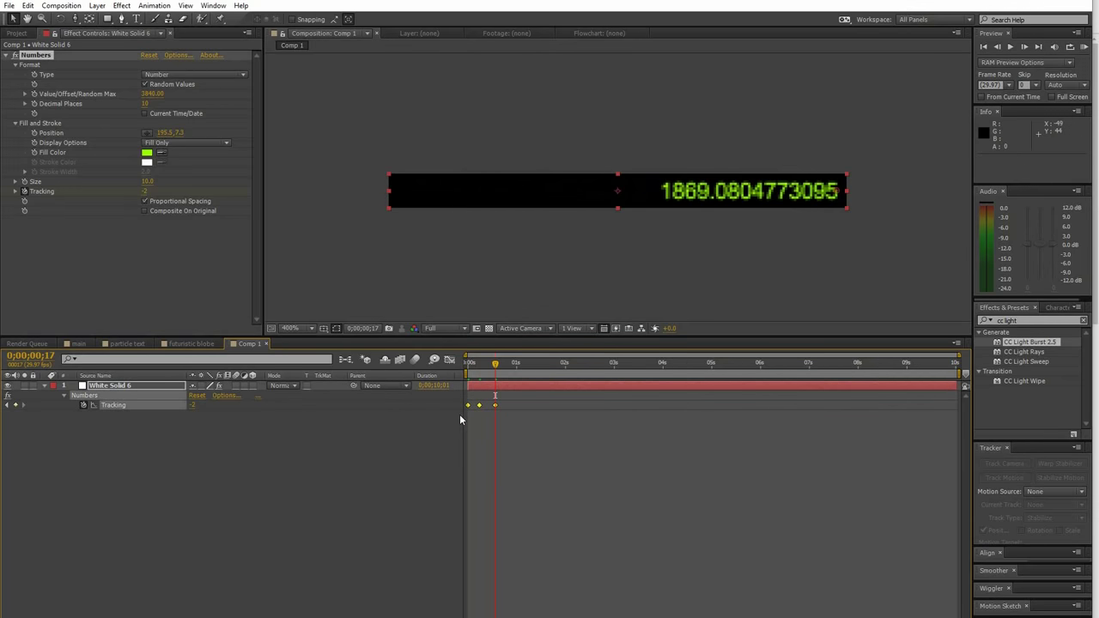
{"action": "key", "text": "ctrl+c"}
{"action": "left_click", "coordinate": [516, 375]}
{"action": "key", "text": "ctrl+v"}
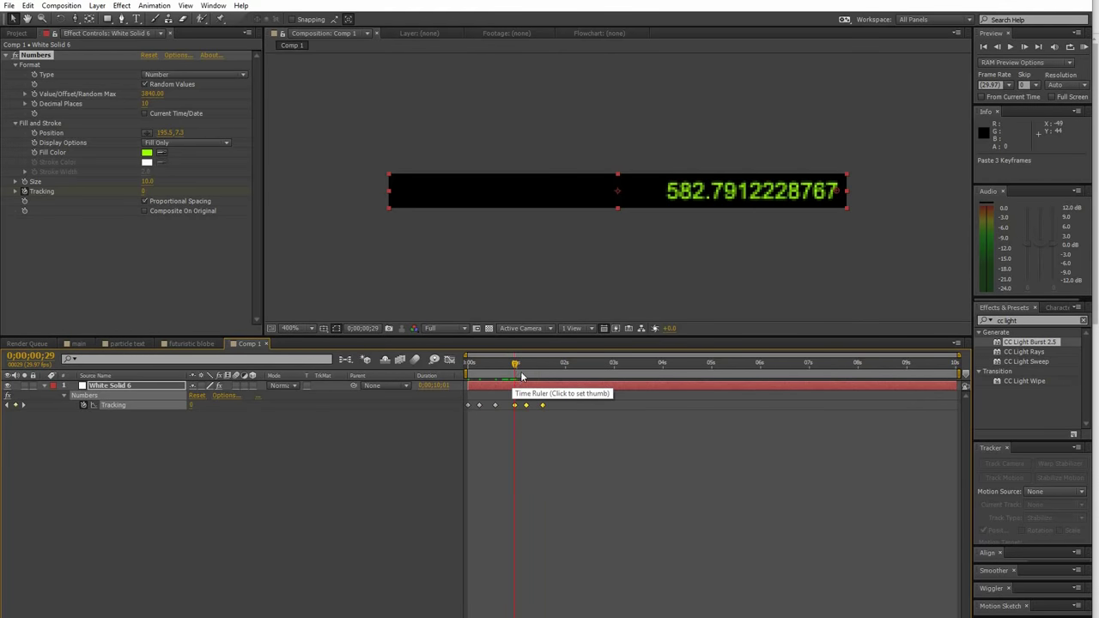
{"action": "key", "text": "space"}
{"action": "left_click_drag", "start_coordinate": [506, 435], "coordinate": [761, 455]}
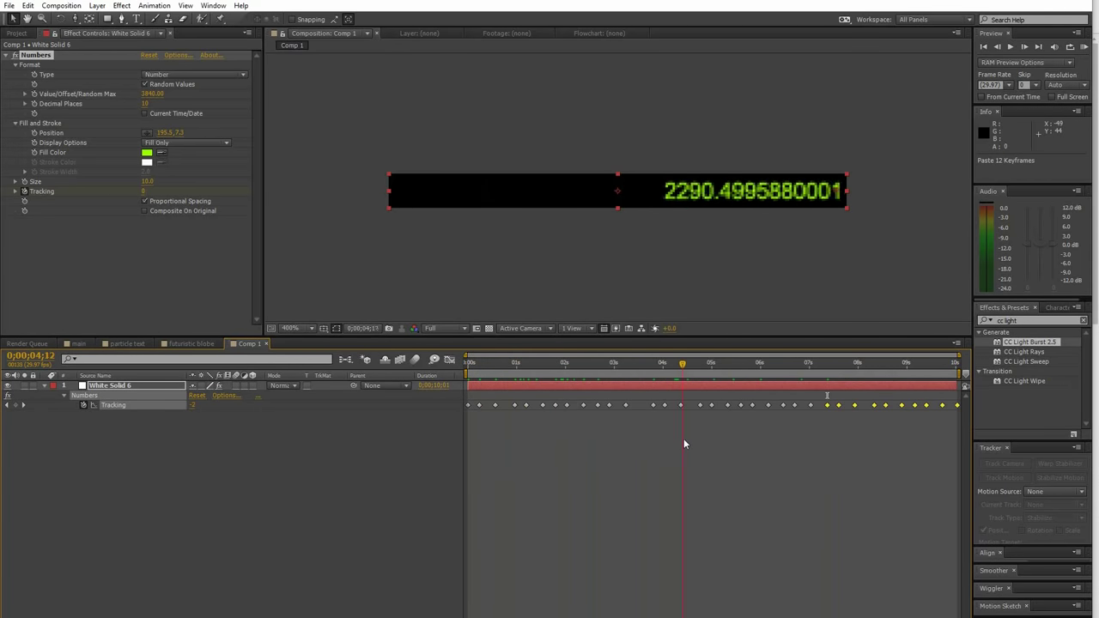
{"action": "left_click", "coordinate": [282, 453]}
Step: Add a new white solid 146 px wide and 15 px tall to Comp 1
{"action": "right_click", "coordinate": [282, 453]}
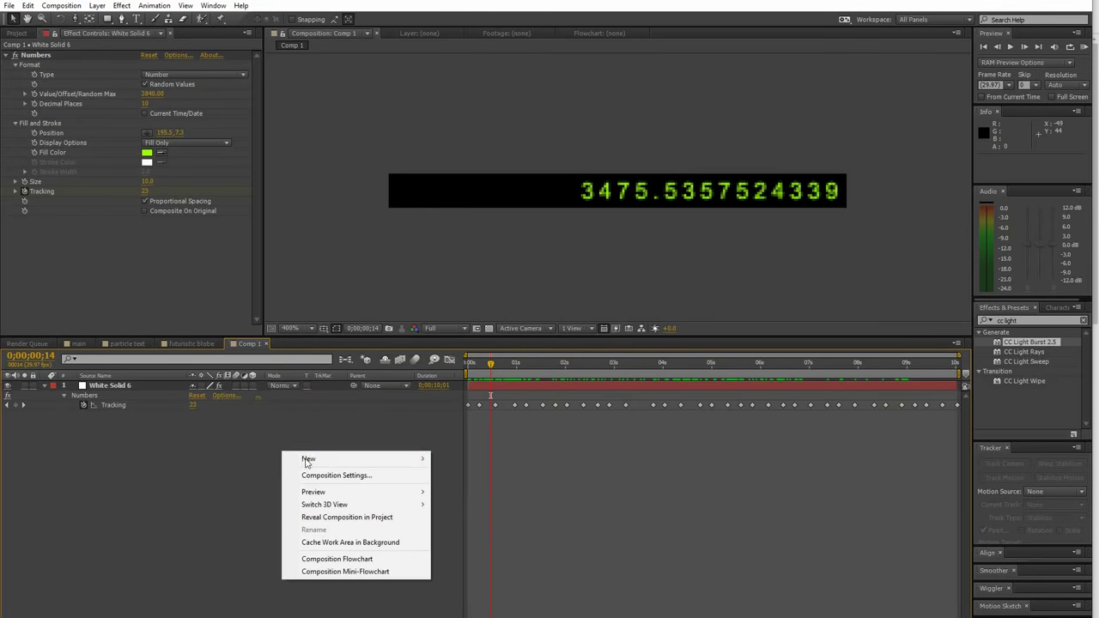
{"action": "mouse_move", "coordinate": [309, 459]}
{"action": "left_click", "coordinate": [482, 489]}
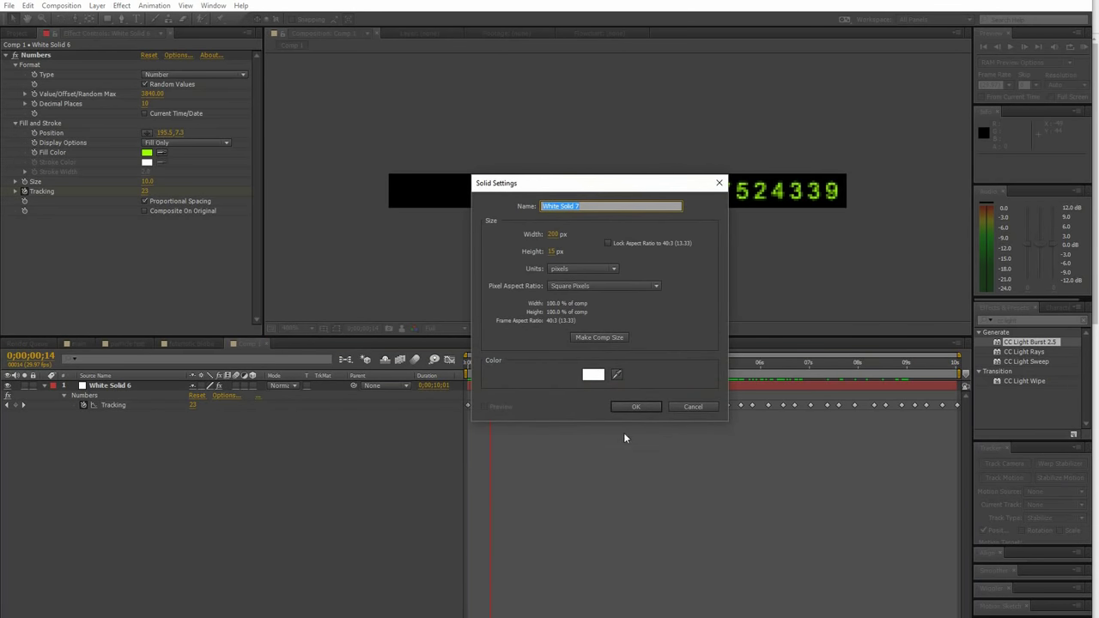
{"action": "mouse_move", "coordinate": [554, 235]}
{"action": "left_mouse_down"}
{"action": "mouse_move", "coordinate": [535, 256]}
{"action": "mouse_move", "coordinate": [511, 237]}
{"action": "left_mouse_up"}
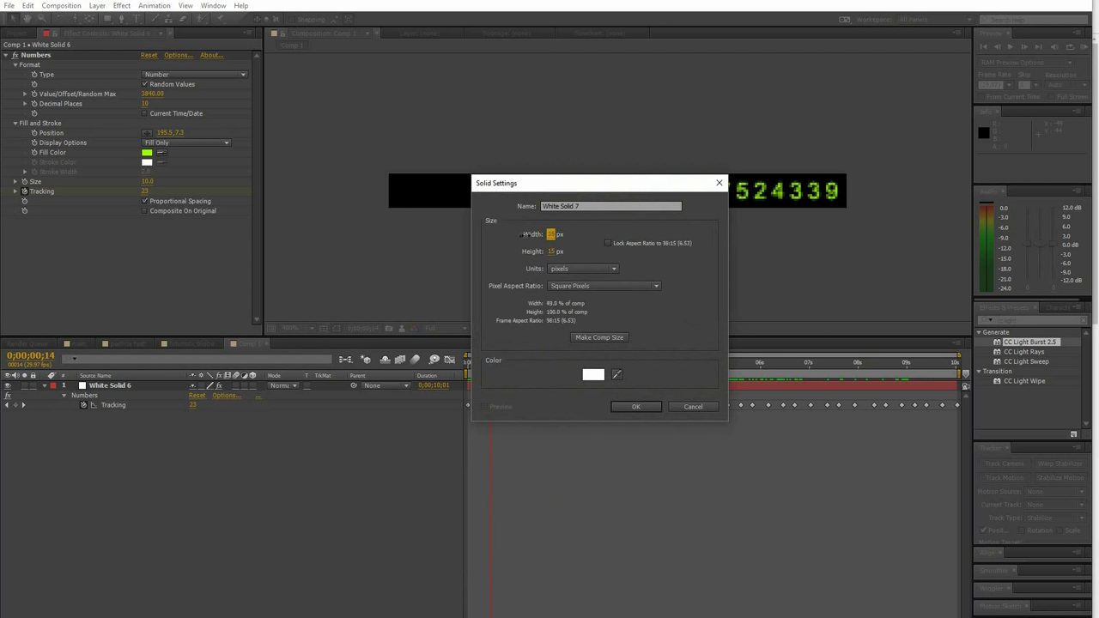
{"action": "left_click", "coordinate": [621, 409]}
Step: Keyframe White Solid 7's Position sliding left, right and back along the number bar
{"action": "left_click", "coordinate": [74, 415]}
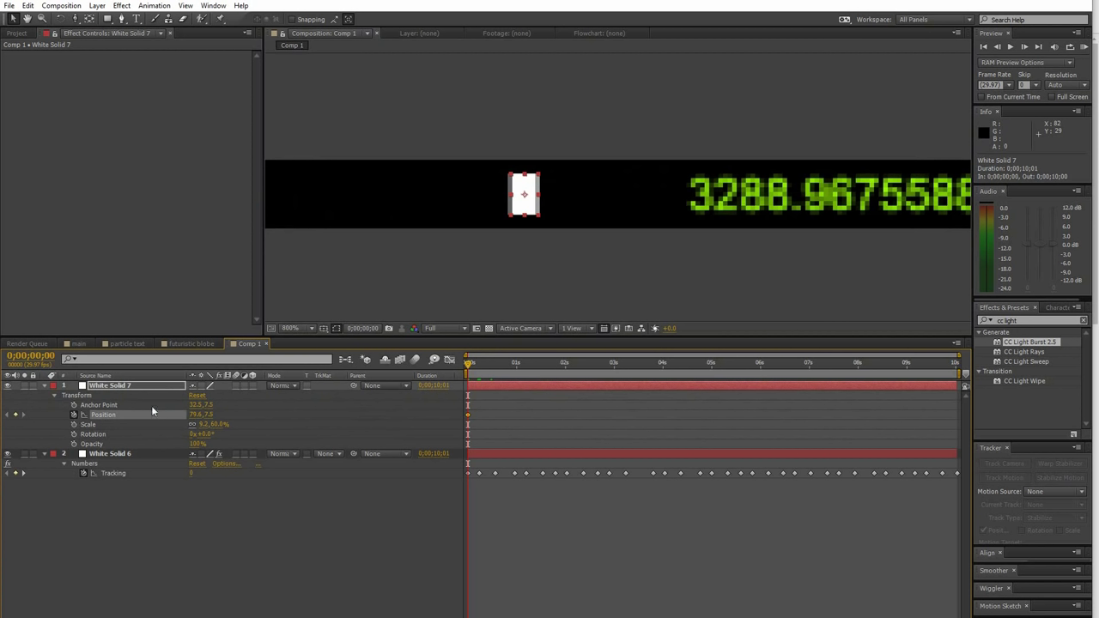
{"action": "left_click_drag", "start_coordinate": [468, 361], "coordinate": [492, 361]}
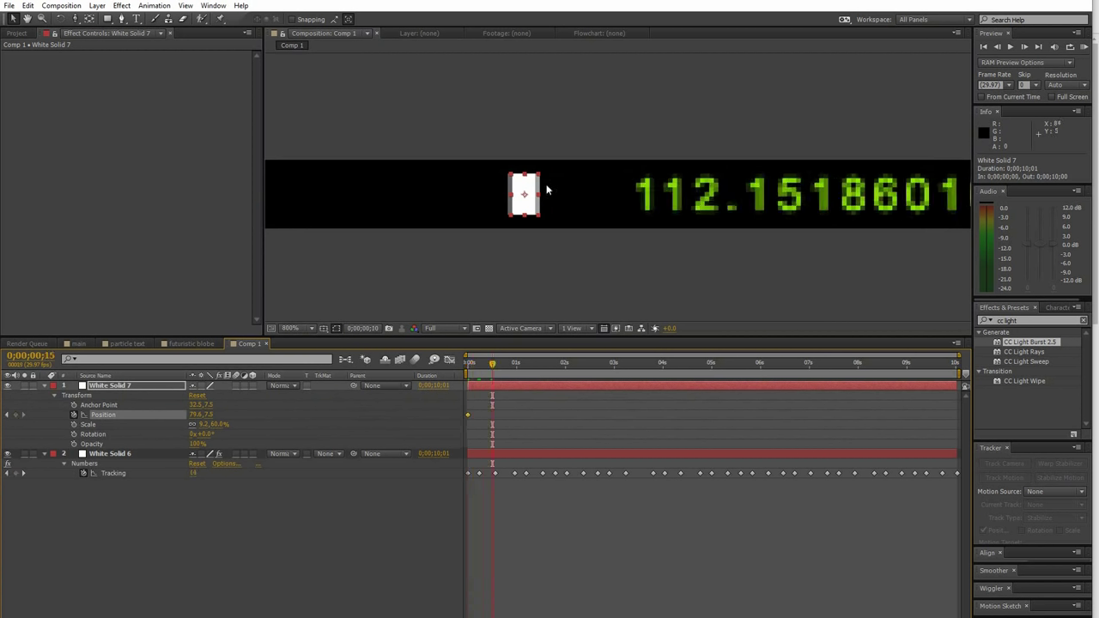
{"action": "key", "text": "comma"}
{"action": "left_click_drag", "start_coordinate": [567, 201], "coordinate": [409, 192]}
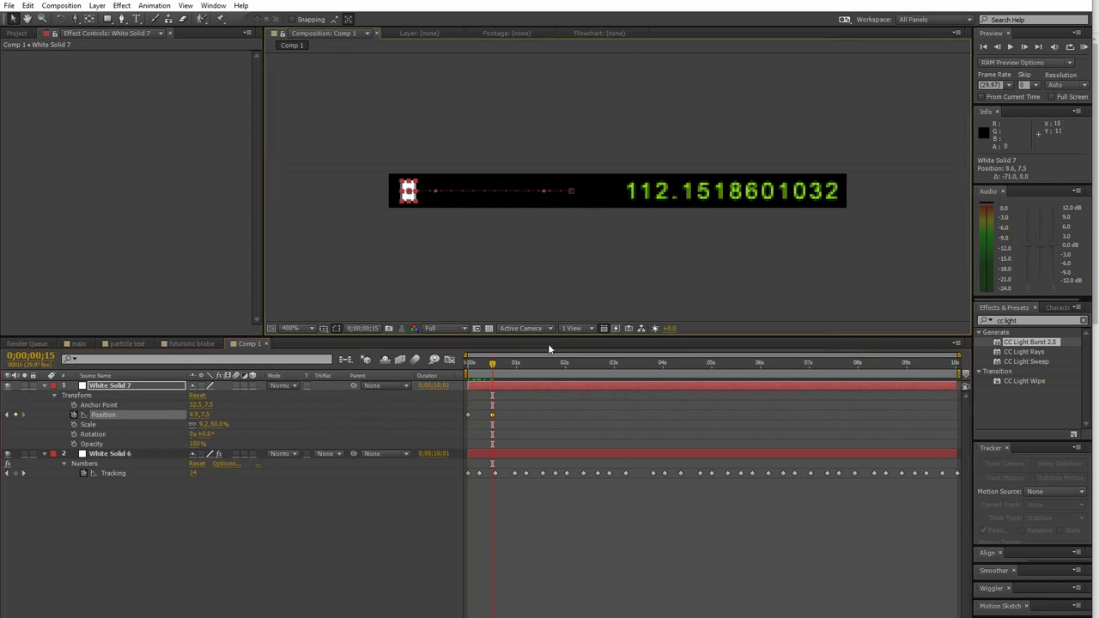
{"action": "left_click", "coordinate": [501, 371]}
{"action": "left_click_drag", "start_coordinate": [413, 204], "coordinate": [612, 206]}
{"action": "mouse_move", "coordinate": [501, 365]}
{"action": "left_mouse_down"}
{"action": "mouse_move", "coordinate": [481, 368]}
{"action": "mouse_move", "coordinate": [566, 384]}
{"action": "left_mouse_up"}
{"action": "left_click_drag", "start_coordinate": [626, 193], "coordinate": [803, 193]}
{"action": "left_click_drag", "start_coordinate": [589, 362], "coordinate": [632, 363]}
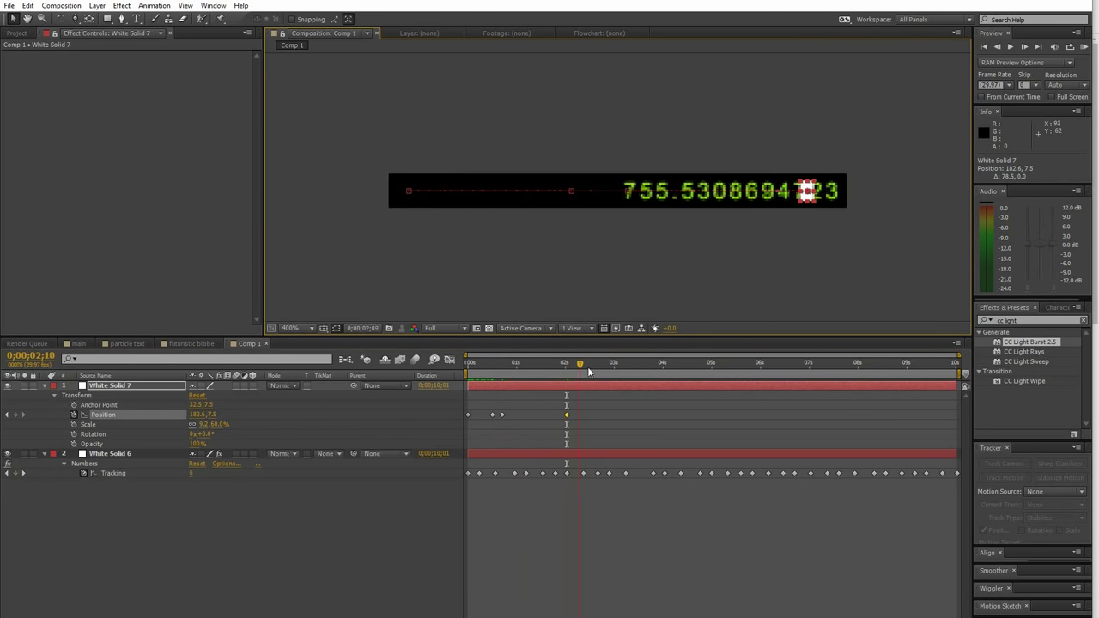
{"action": "left_click_drag", "start_coordinate": [803, 199], "coordinate": [405, 225]}
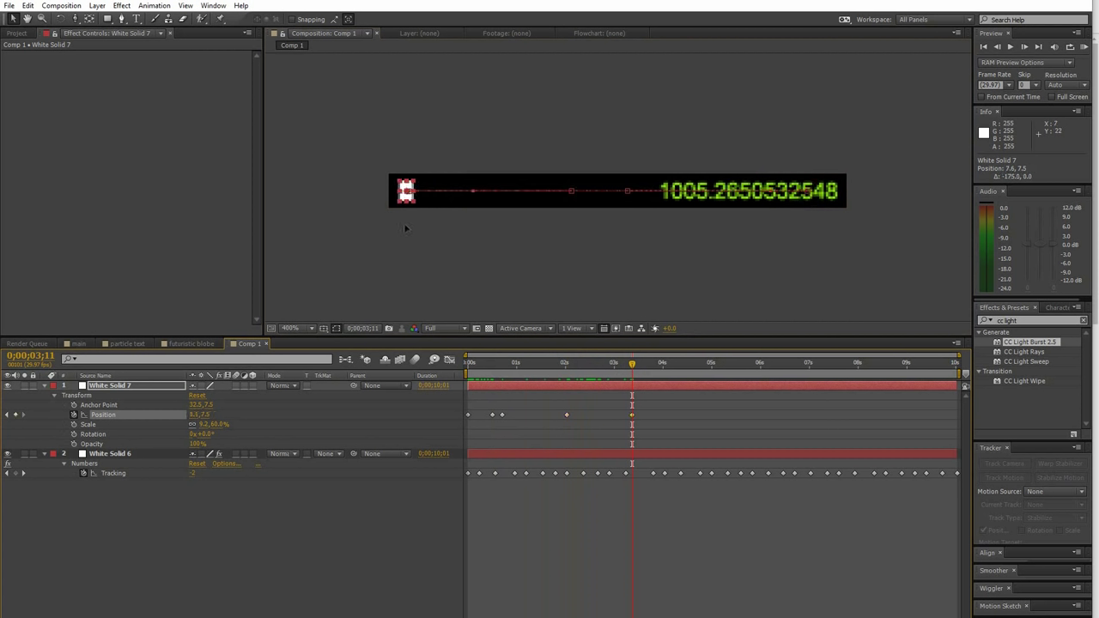
Step: Paste the six Position keyframes later in the timeline and shift them further along
{"action": "key", "text": "ctrl+v"}
{"action": "key", "text": "space"}
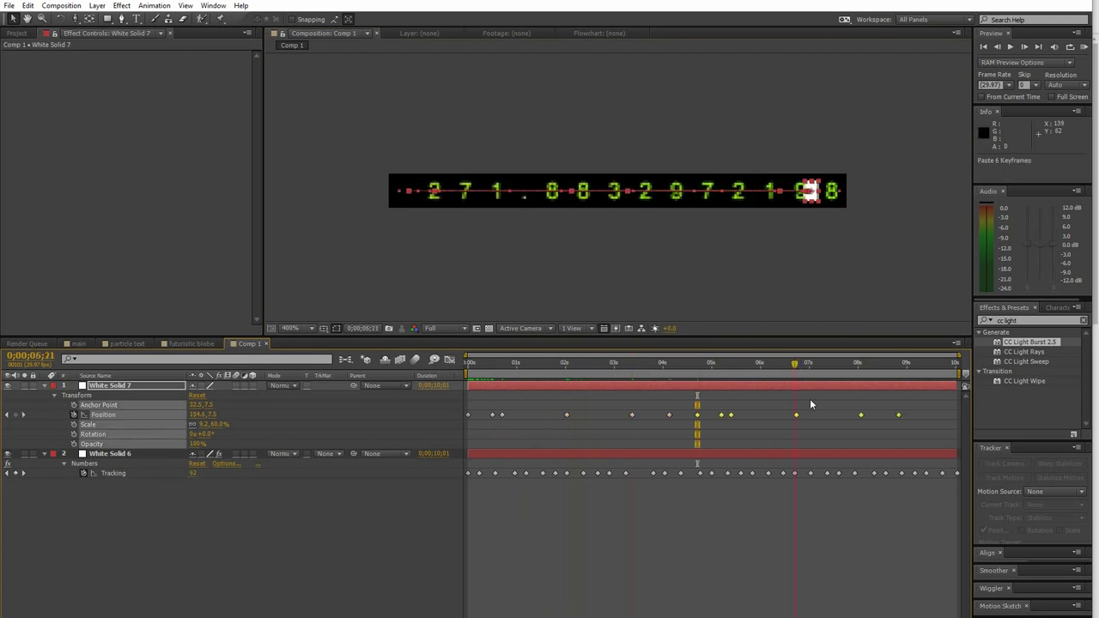
{"action": "left_click_drag", "start_coordinate": [898, 416], "coordinate": [945, 420]}
{"action": "left_click", "coordinate": [900, 569]}
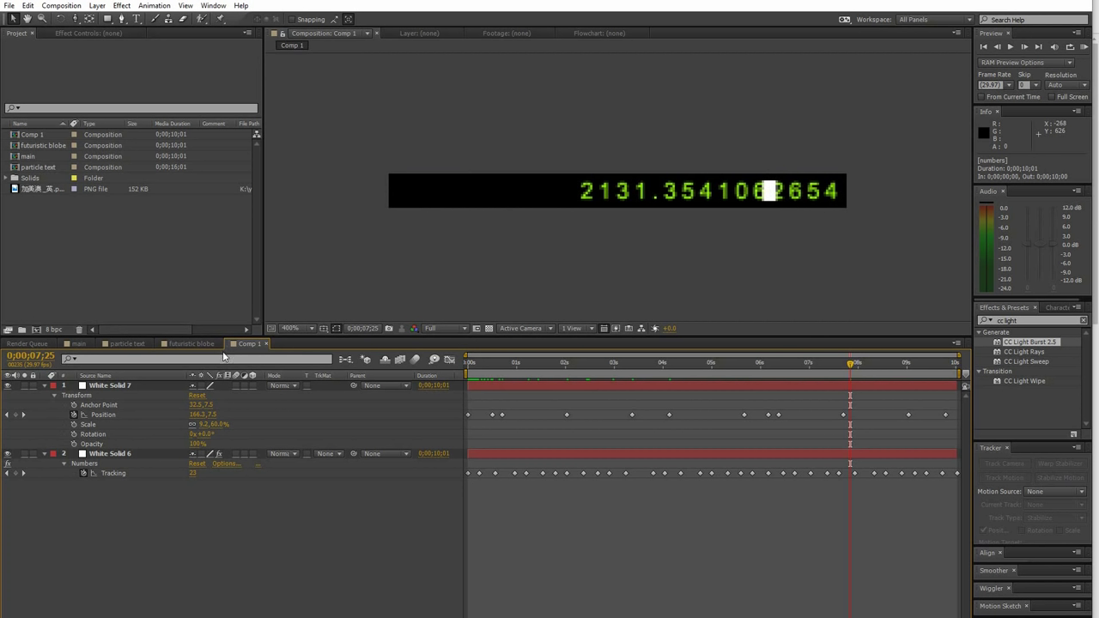
Step: Rename Comp 1 to 'numbers ani' and add it as a layer in the futuristic blobe composition
{"action": "right_click", "coordinate": [244, 562]}
{"action": "left_click", "coordinate": [301, 455]}
{"action": "type", "text": "numbers ani"}
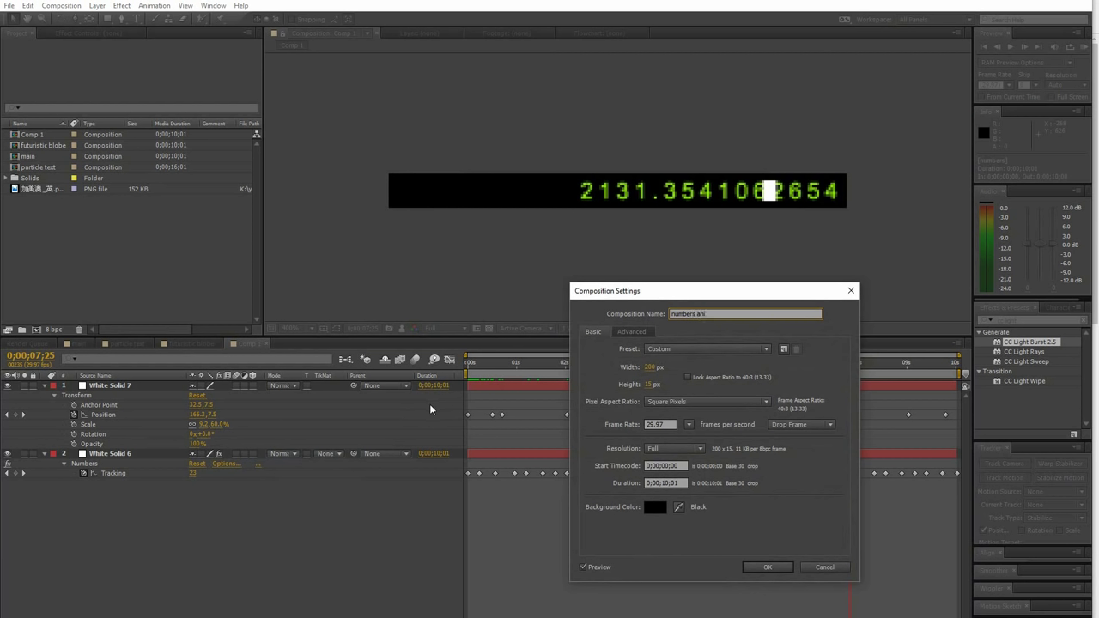
{"action": "left_click", "coordinate": [768, 569]}
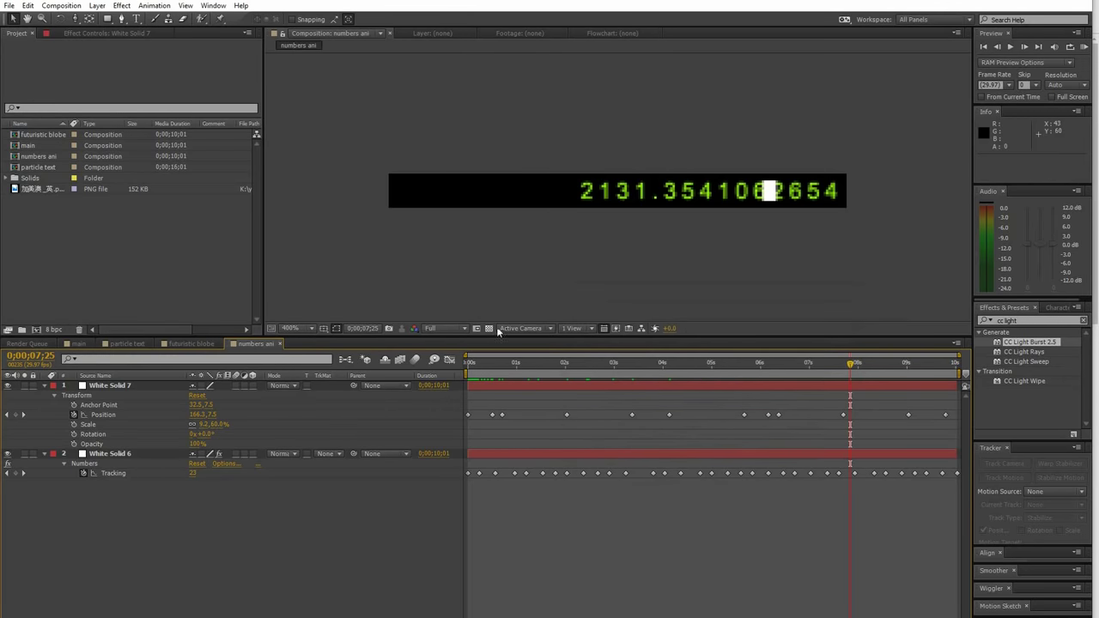
{"action": "left_click", "coordinate": [190, 344]}
{"action": "mouse_move", "coordinate": [42, 158]}
{"action": "left_mouse_down"}
{"action": "mouse_move", "coordinate": [96, 347]}
{"action": "mouse_move", "coordinate": [51, 164]}
{"action": "mouse_move", "coordinate": [120, 394]}
{"action": "mouse_move", "coordinate": [131, 389]}
{"action": "left_mouse_up"}
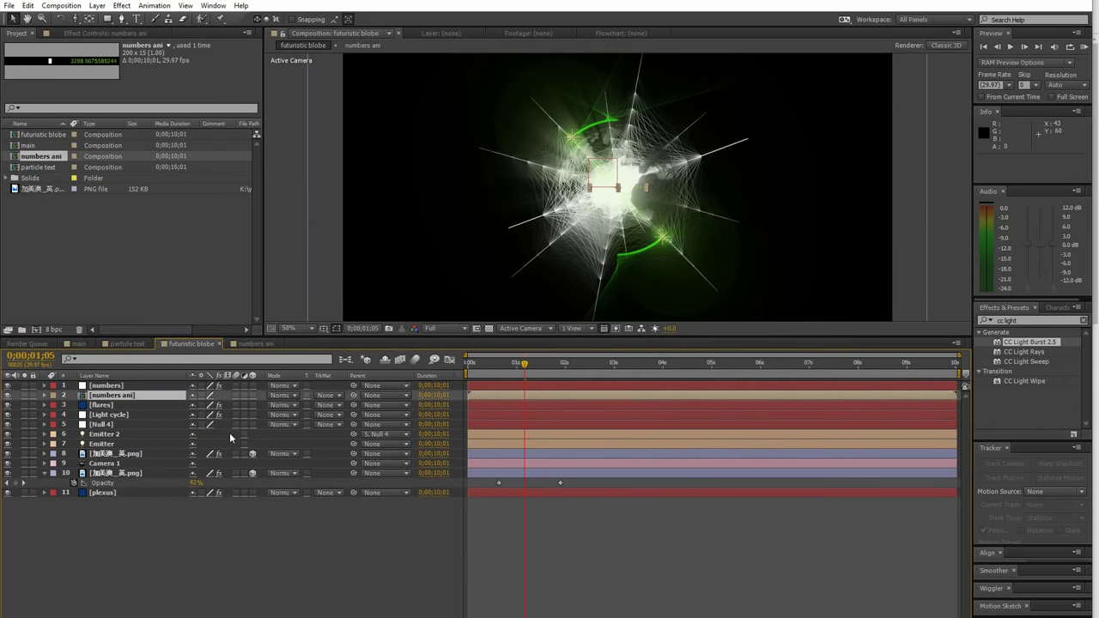
Step: Texture the numbers layer's Particular particles with numbers ani and set Particles/sec to 20
{"action": "left_click", "coordinate": [106, 386]}
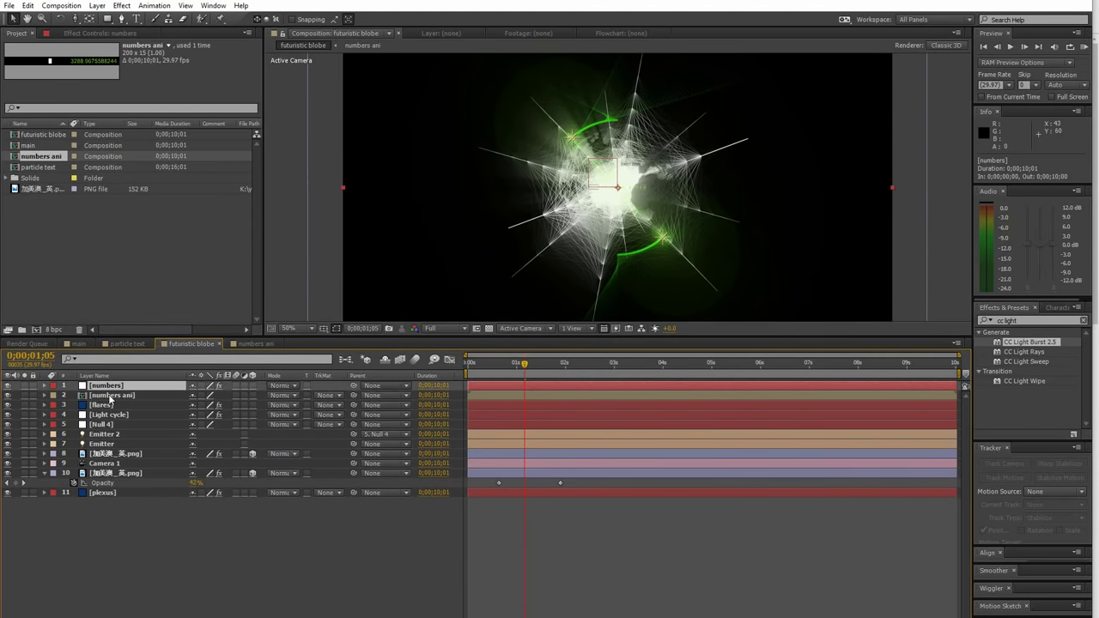
{"action": "left_click", "coordinate": [101, 33]}
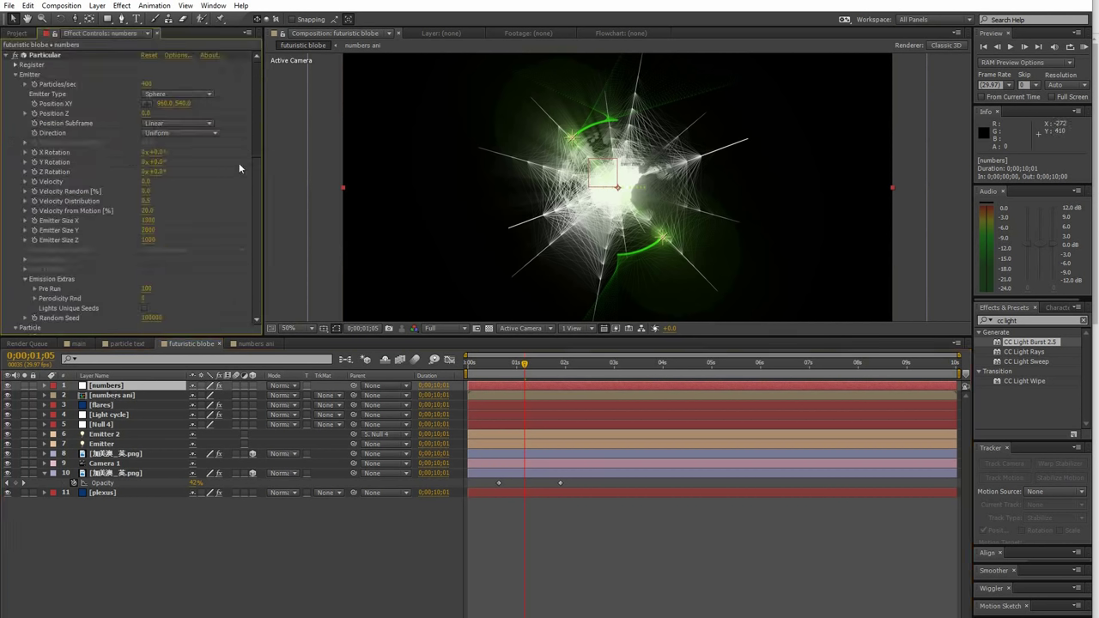
{"action": "scroll", "coordinate": [230, 193], "scroll_direction": "down", "scroll_amount": 5}
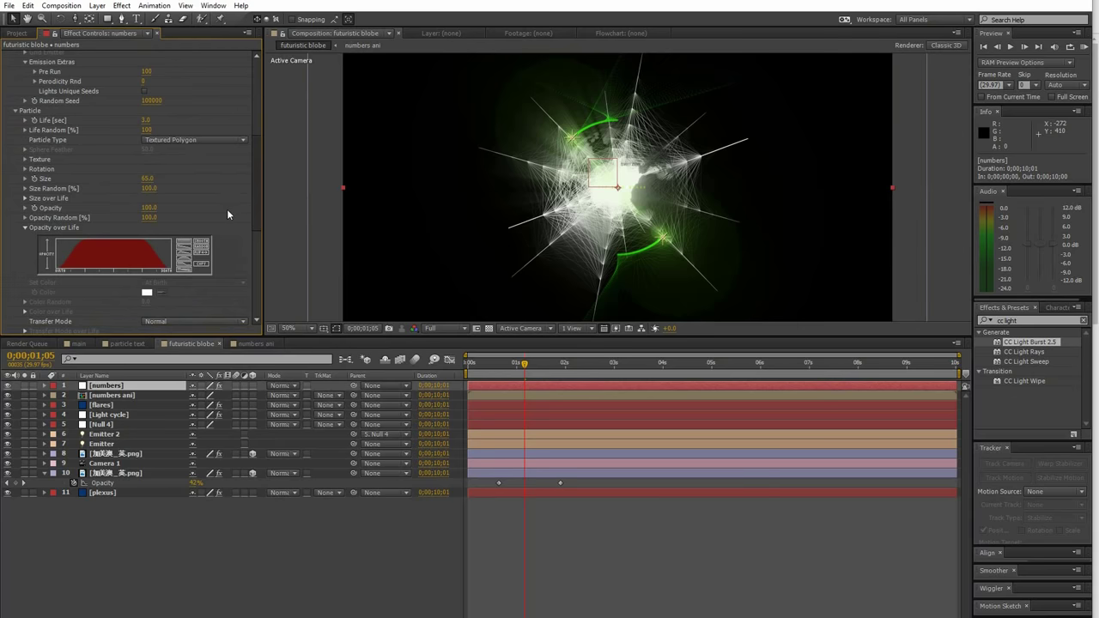
{"action": "left_click", "coordinate": [26, 163]}
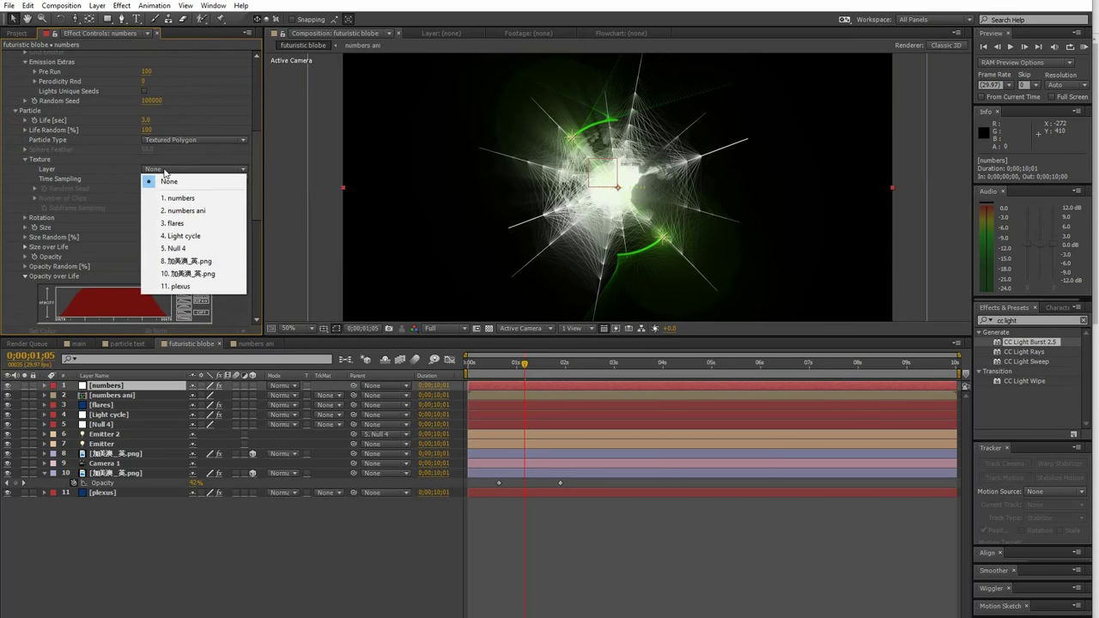
{"action": "left_click", "coordinate": [195, 212]}
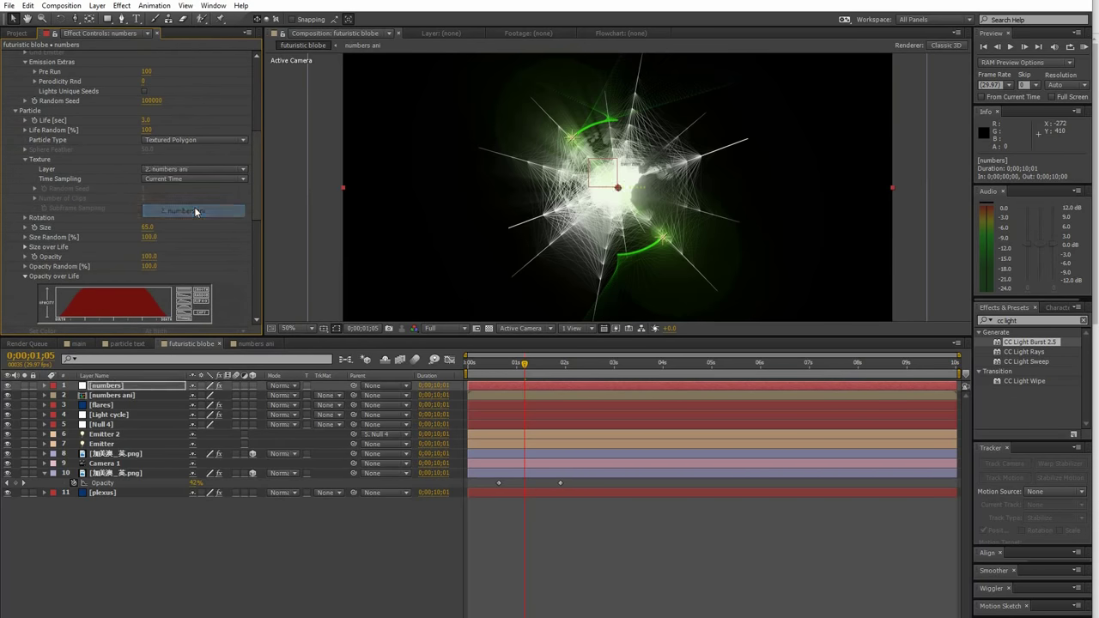
{"action": "scroll", "coordinate": [130, 89], "scroll_direction": "up", "scroll_amount": 5}
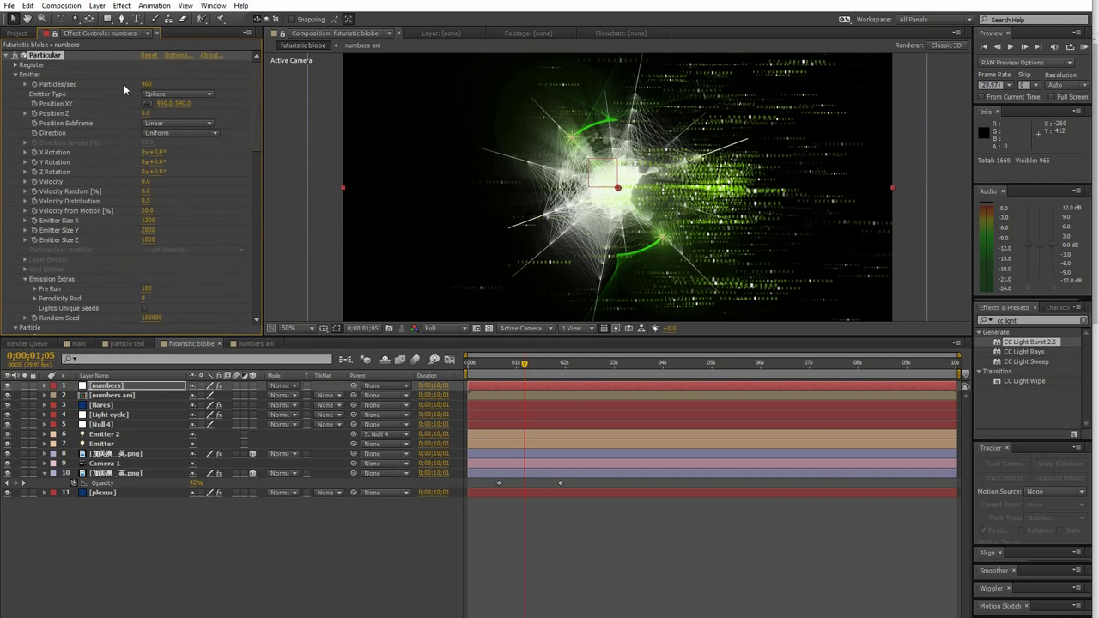
{"action": "left_click", "coordinate": [147, 85]}
{"action": "type", "text": "20"}
{"action": "key", "text": "Return"}
Step: Hide the numbers ani layer, move to 2 seconds 12 frames, and duplicate the numbers layer
{"action": "left_click", "coordinate": [96, 396]}
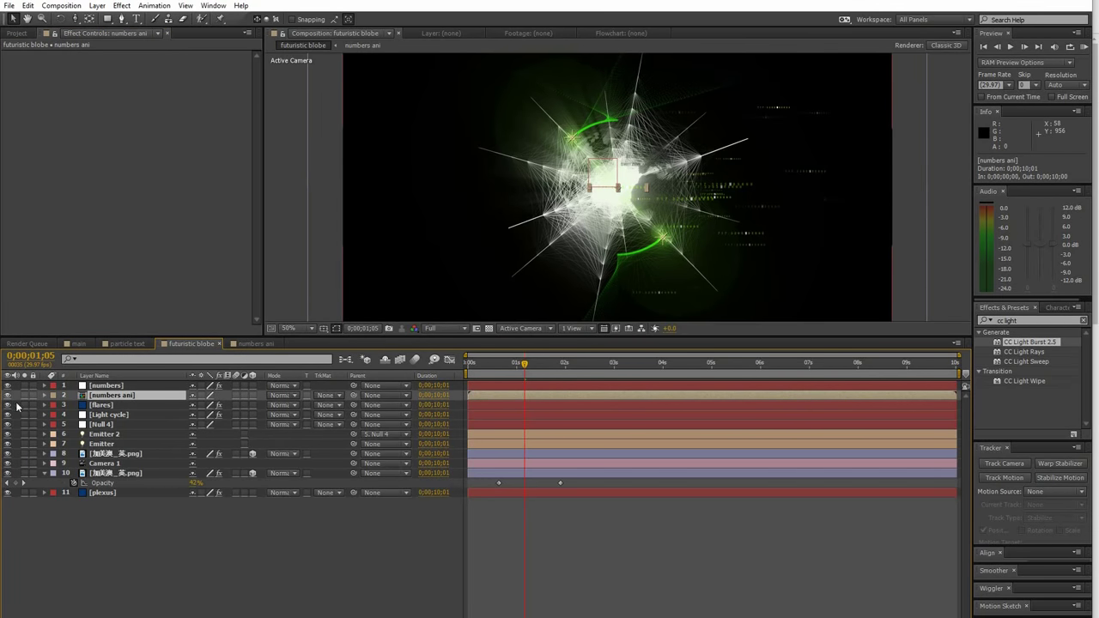
{"action": "left_click", "coordinate": [7, 396]}
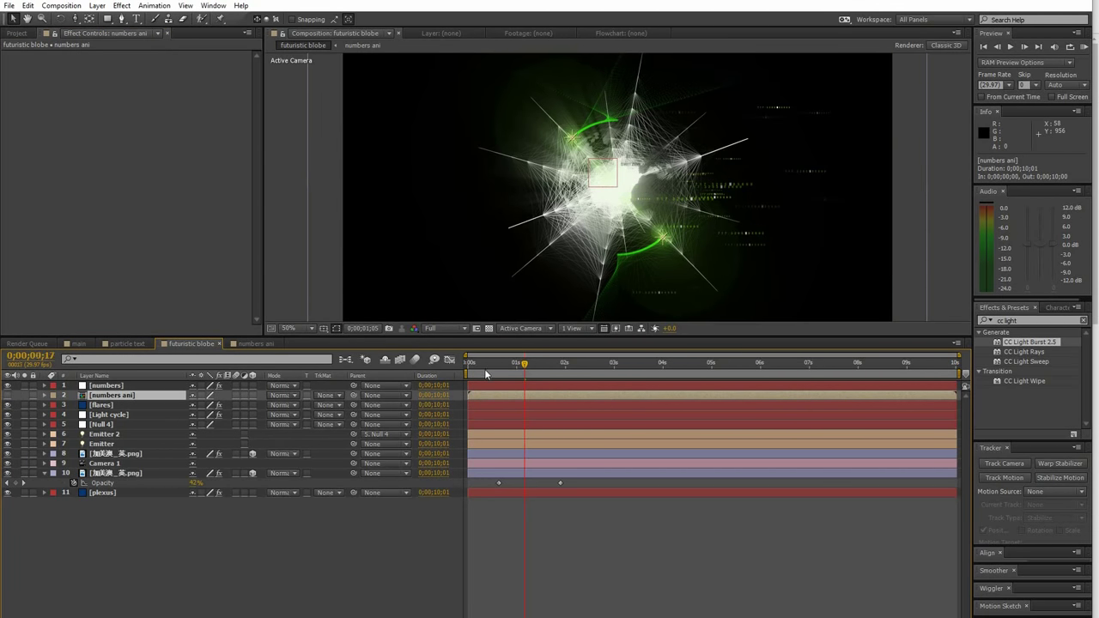
{"action": "left_click_drag", "start_coordinate": [479, 368], "coordinate": [585, 364]}
{"action": "left_click", "coordinate": [107, 385]}
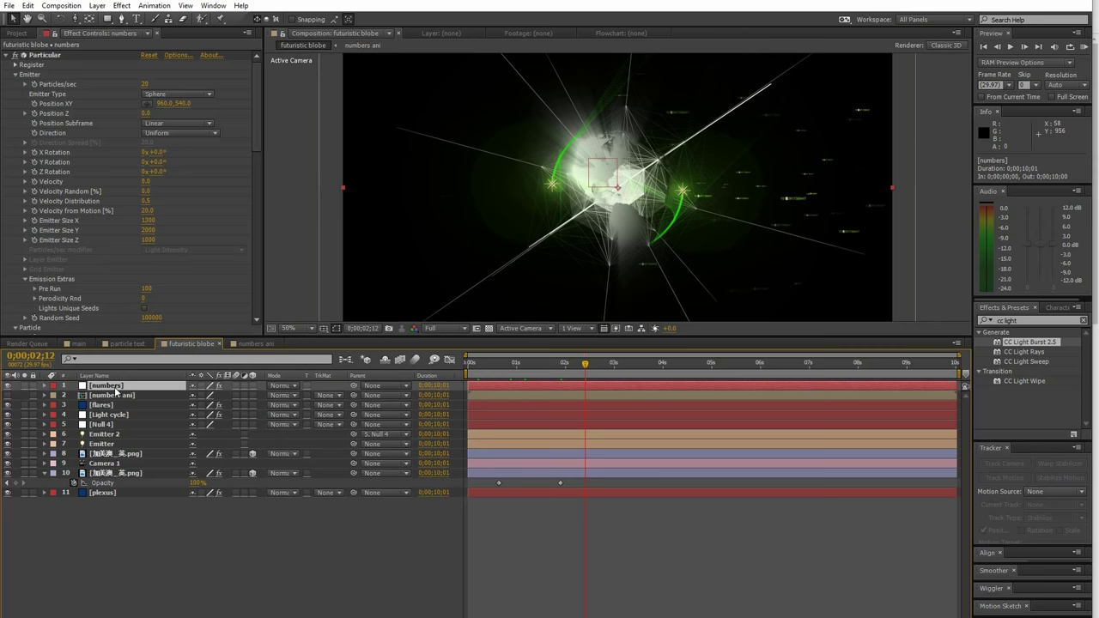
{"action": "key", "text": "ctrl+d"}
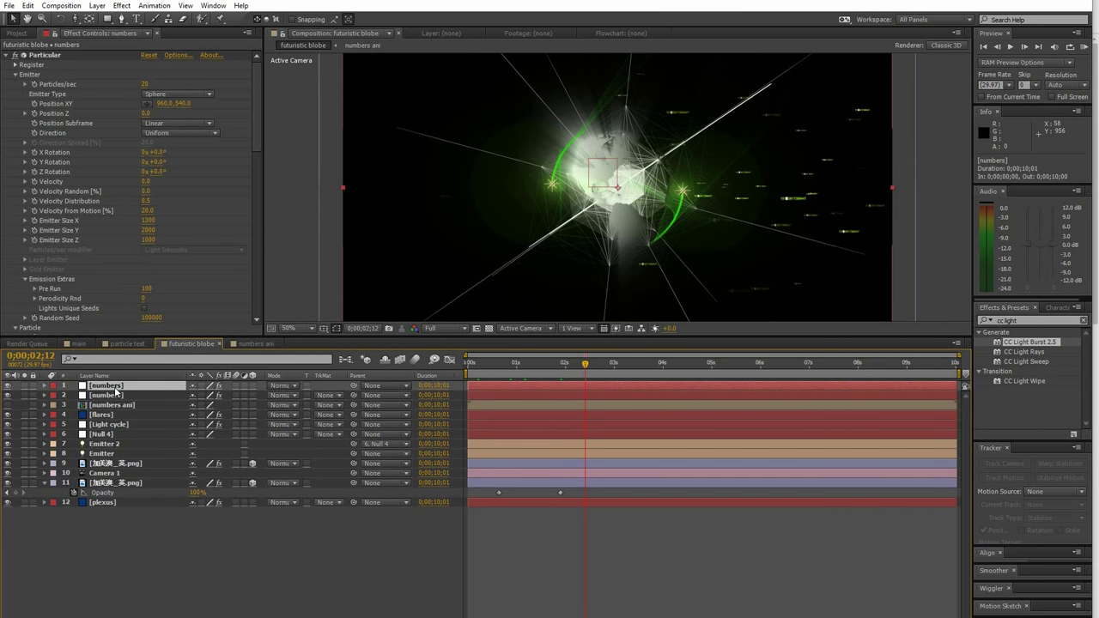
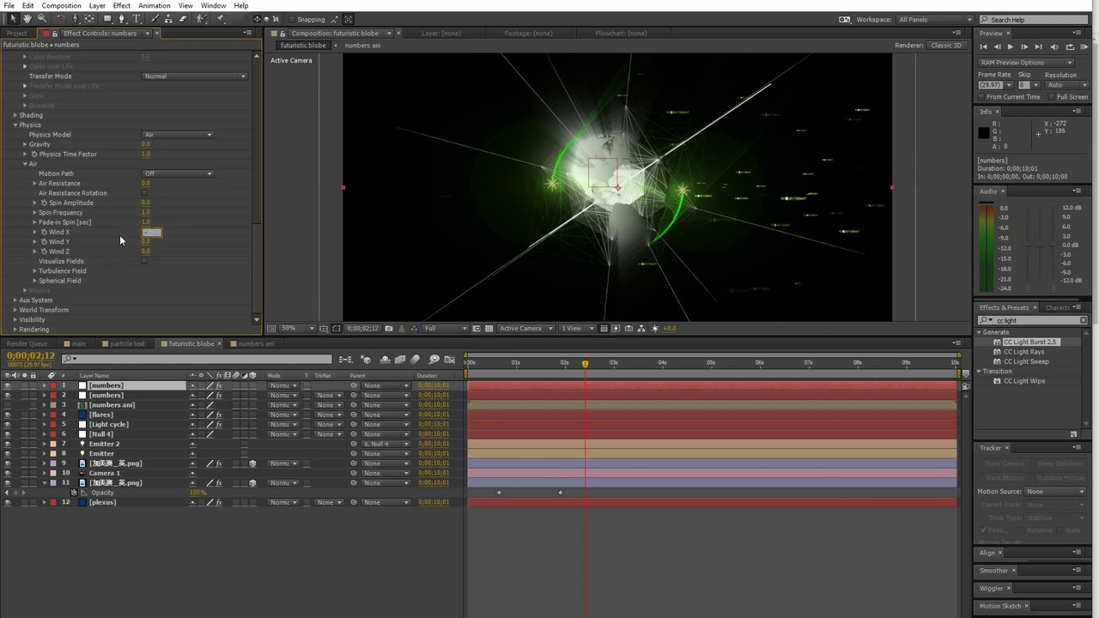
Step: Keep the numbers layer's Wind X at -280 and create a deep royal blue (#01558A) full-frame solid
{"action": "key", "text": "Return"}
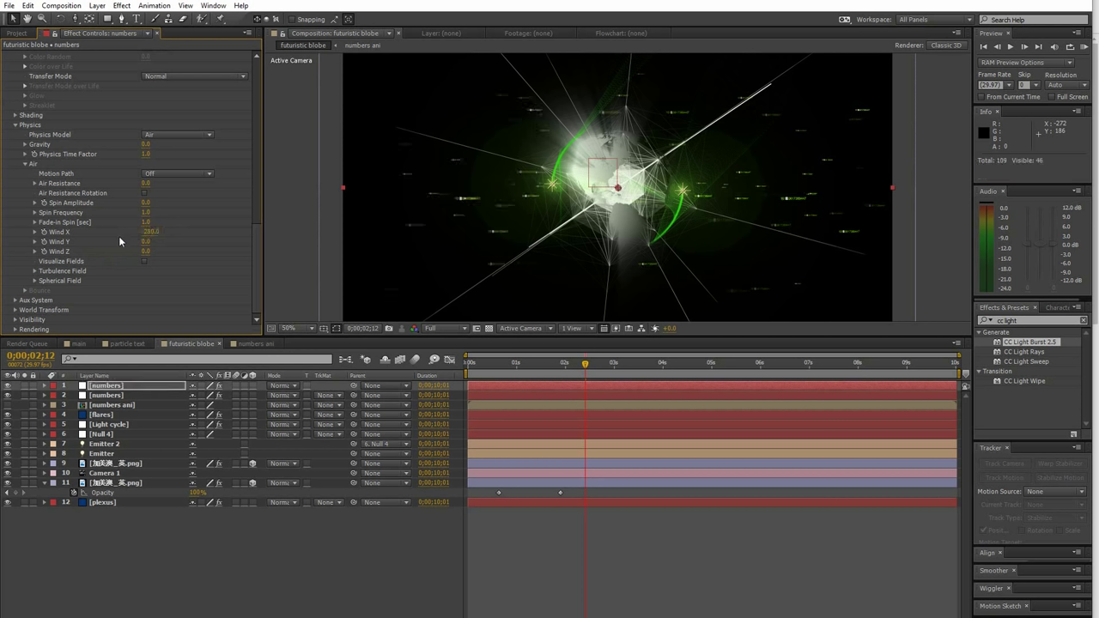
{"action": "right_click", "coordinate": [262, 418]}
{"action": "mouse_move", "coordinate": [293, 425]}
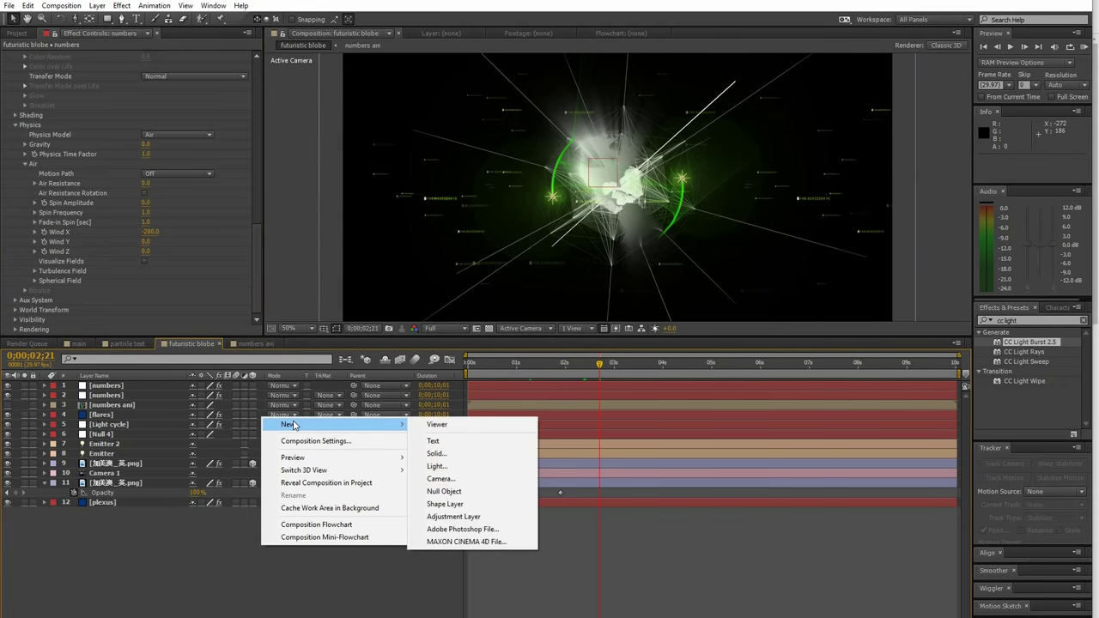
{"action": "left_click", "coordinate": [464, 459]}
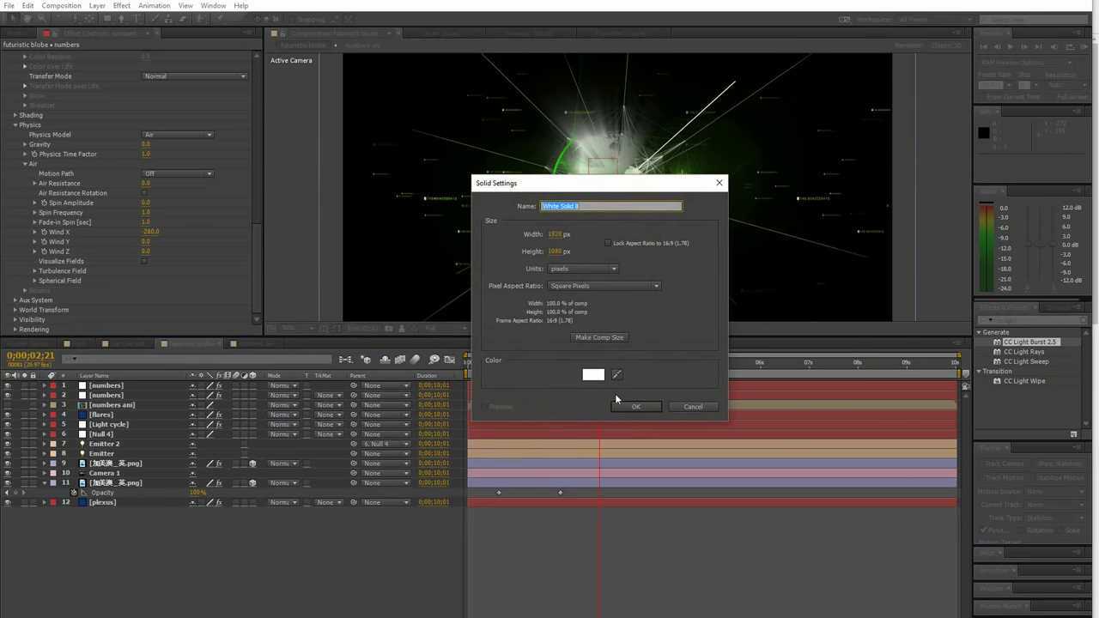
{"action": "left_click", "coordinate": [571, 449]}
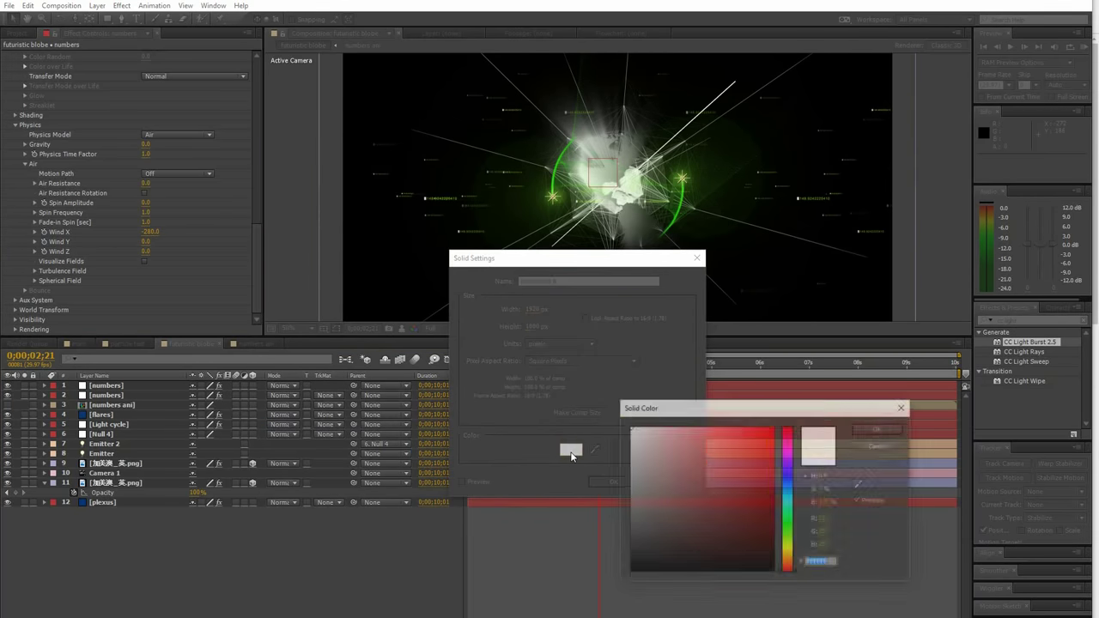
{"action": "left_click", "coordinate": [790, 496]}
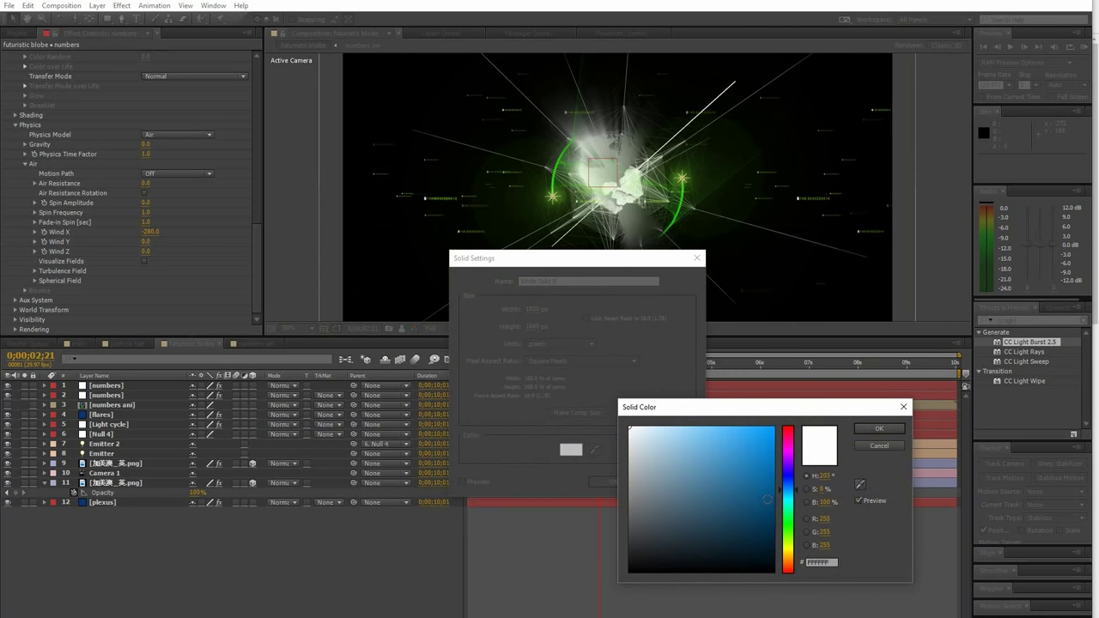
{"action": "left_click_drag", "start_coordinate": [769, 507], "coordinate": [773, 494]}
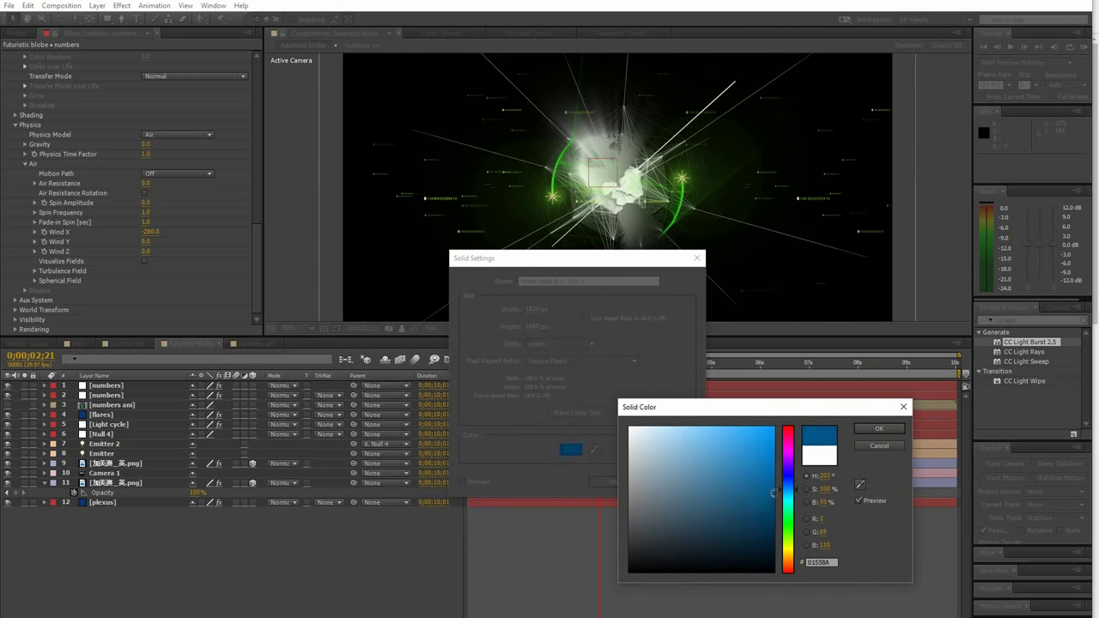
{"action": "left_click", "coordinate": [878, 428]}
Step: Add the blue solid and give it a full-size ellipse mask feathered to about 342 pixels
{"action": "left_click", "coordinate": [609, 479]}
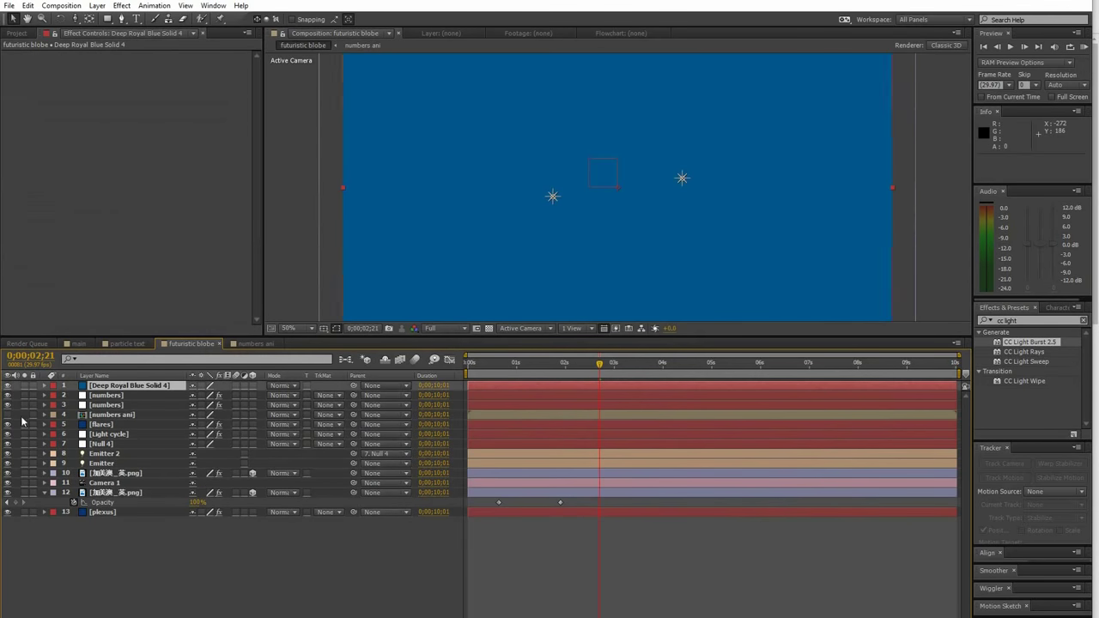
{"action": "double_click", "coordinate": [107, 18]}
{"action": "left_click_drag", "start_coordinate": [214, 430], "coordinate": [436, 453]}
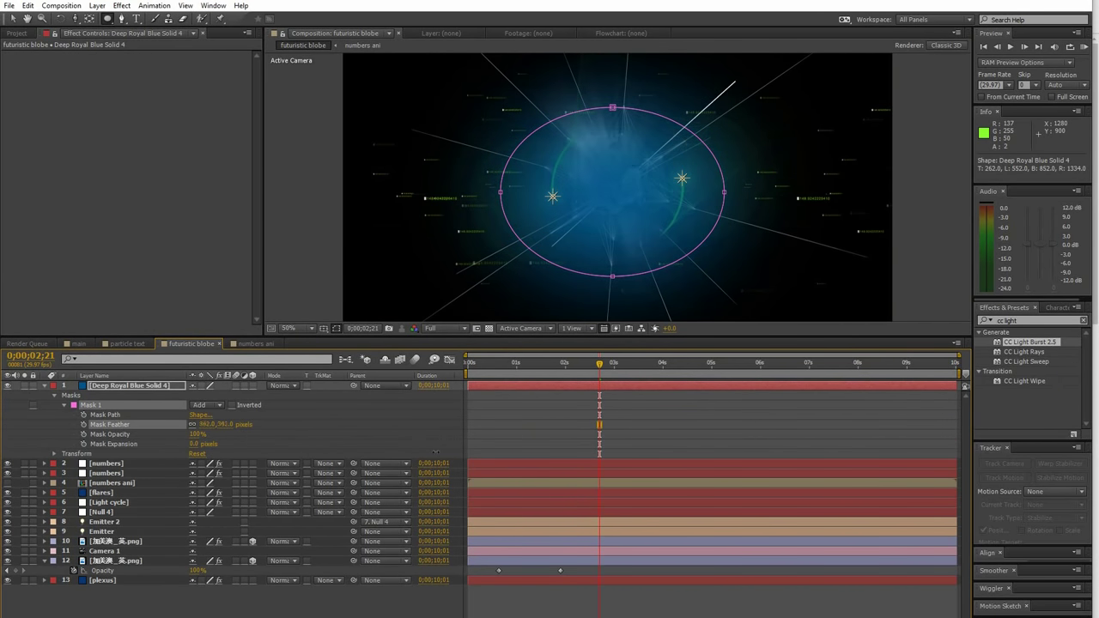
Step: Set the blue solid's blending mode to Add and its opacity to 57%
{"action": "left_click", "coordinate": [290, 386]}
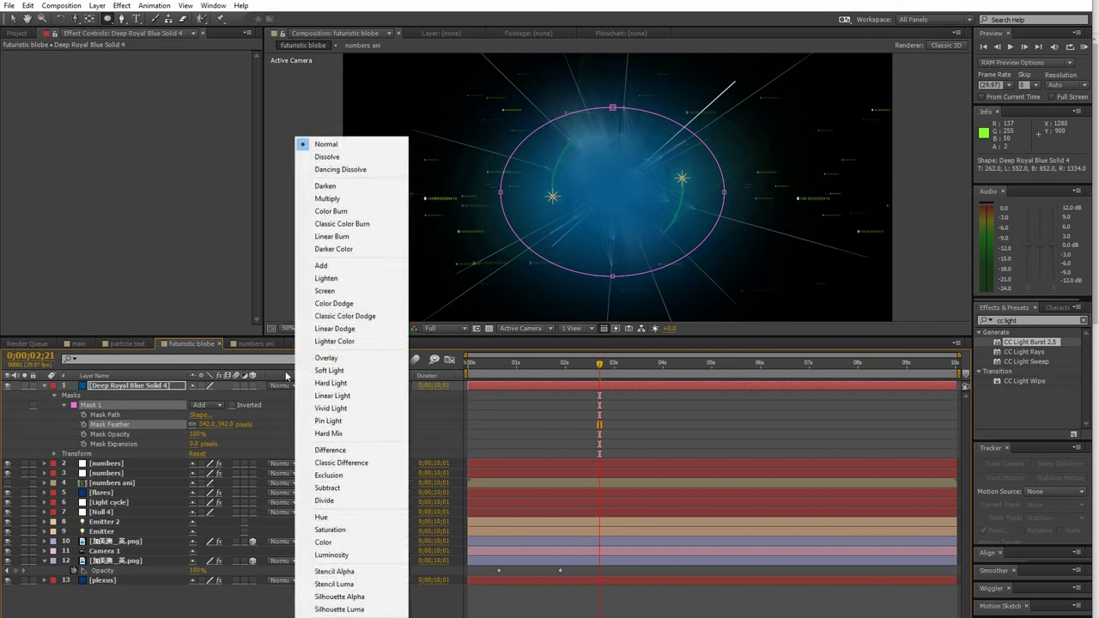
{"action": "left_click", "coordinate": [326, 266]}
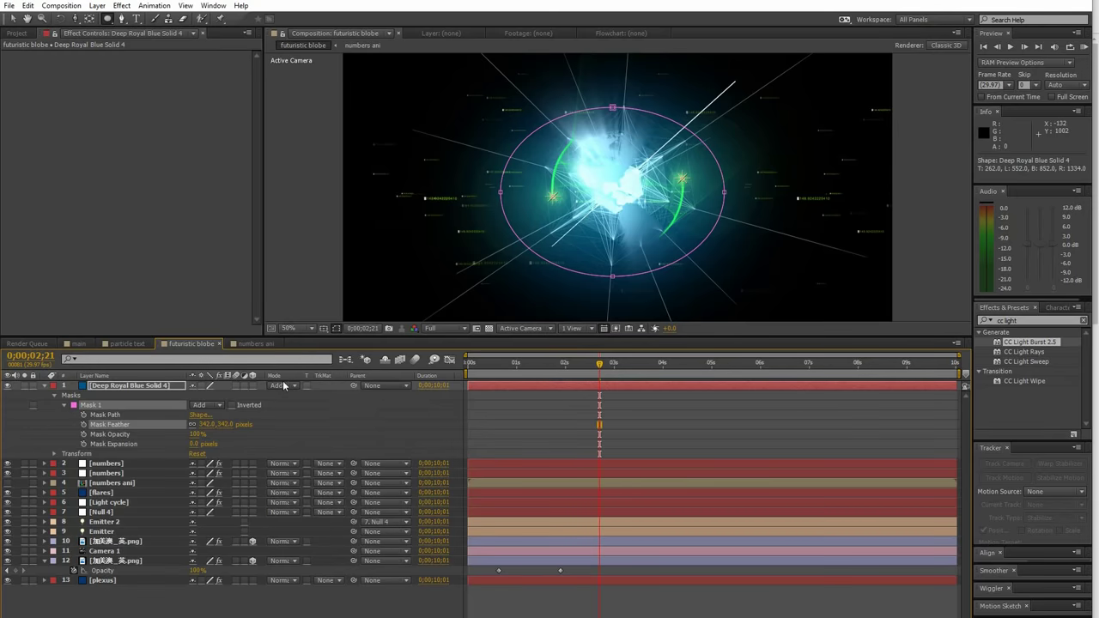
{"action": "left_click", "coordinate": [286, 388]}
{"action": "left_click", "coordinate": [325, 265]}
{"action": "key", "text": "t"}
{"action": "mouse_move", "coordinate": [195, 395]}
{"action": "left_mouse_down"}
{"action": "mouse_move", "coordinate": [163, 396]}
{"action": "mouse_move", "coordinate": [203, 395]}
{"action": "left_mouse_up"}
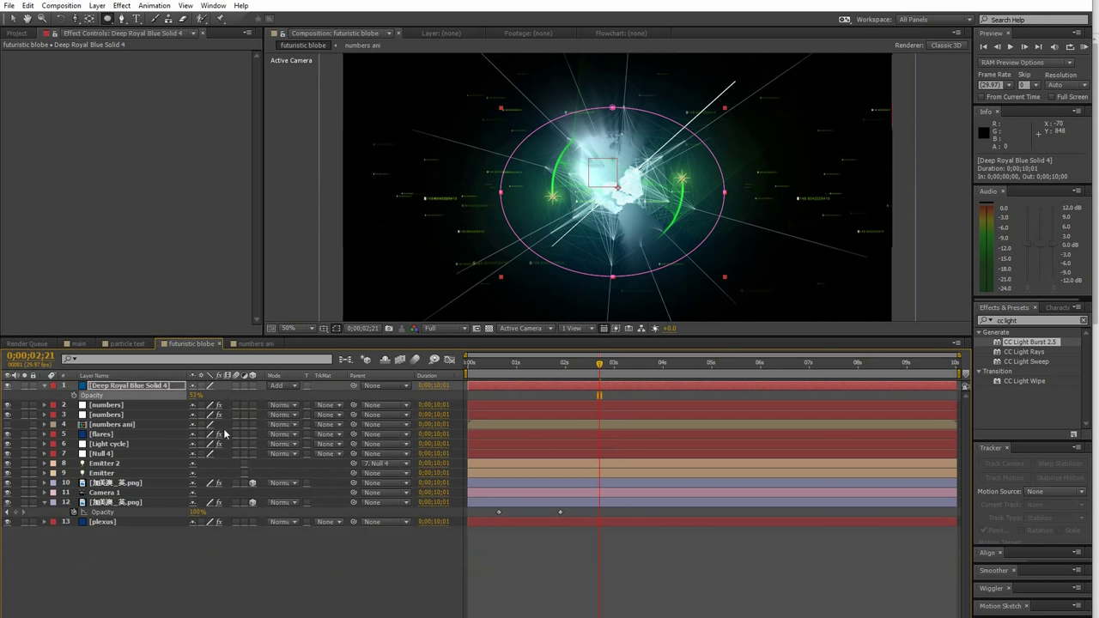
{"action": "left_click", "coordinate": [202, 568]}
Step: Add an adjustment layer on top and apply the Stylize > Glow effect to it
{"action": "right_click", "coordinate": [192, 561]}
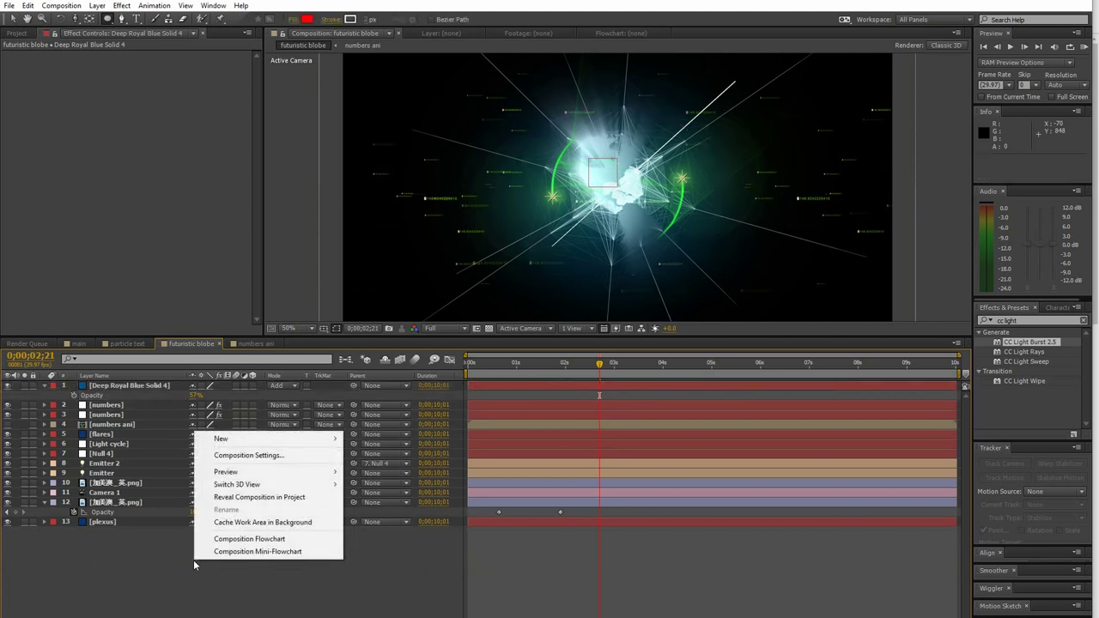
{"action": "mouse_move", "coordinate": [234, 442]}
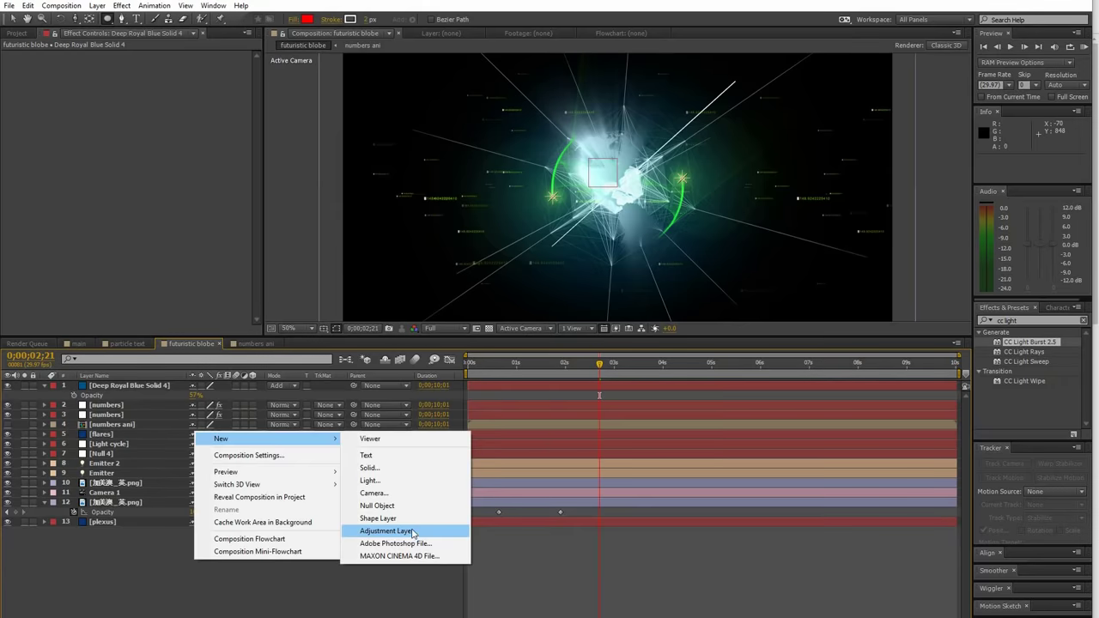
{"action": "left_click", "coordinate": [404, 531]}
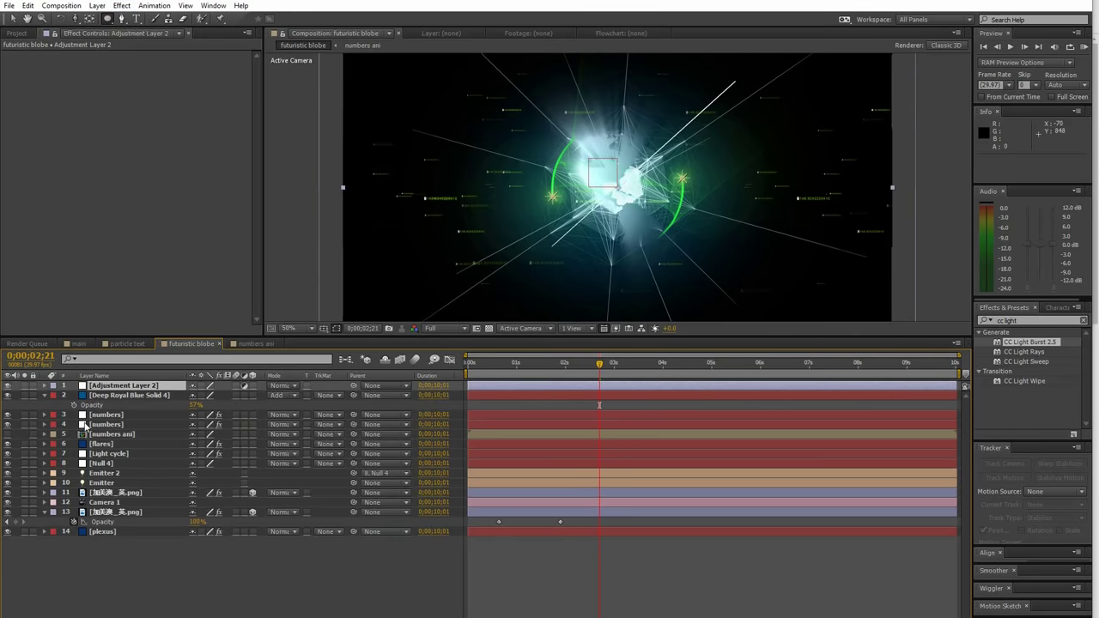
{"action": "left_click", "coordinate": [107, 387]}
{"action": "left_click", "coordinate": [122, 6]}
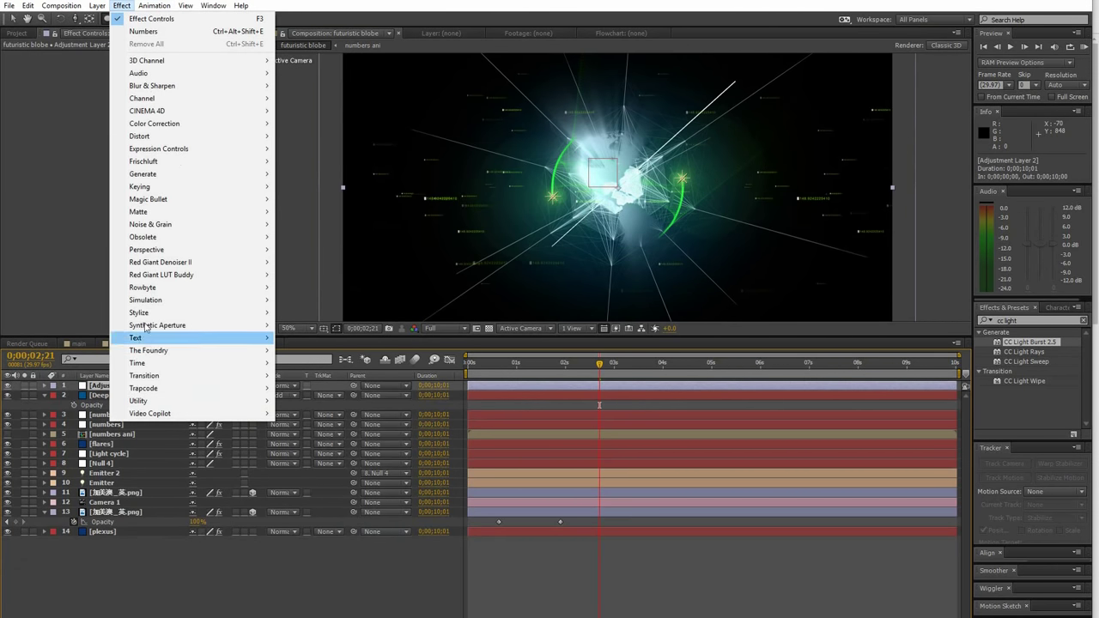
{"action": "mouse_move", "coordinate": [172, 313]}
{"action": "left_click", "coordinate": [300, 489]}
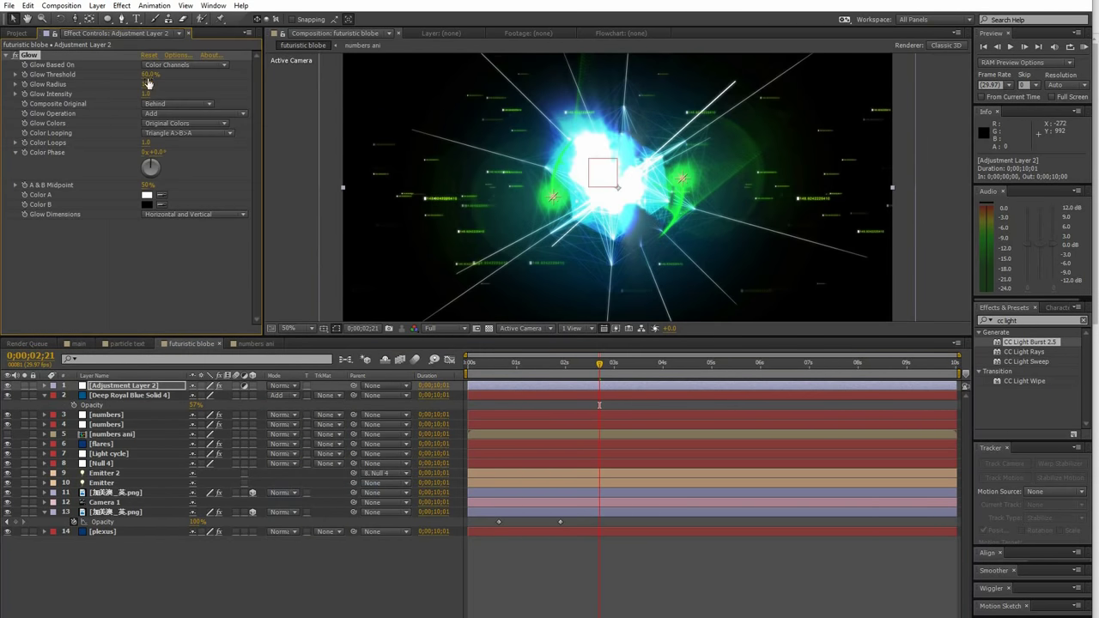
Step: Set Glow Threshold to 99.6% and Glow Radius to about 788, viewing frame 0;00;02;06
{"action": "left_click_drag", "start_coordinate": [148, 89], "coordinate": [148, 80]}
{"action": "left_click_drag", "start_coordinate": [146, 81], "coordinate": [239, 92]}
{"action": "left_click_drag", "start_coordinate": [154, 79], "coordinate": [245, 79]}
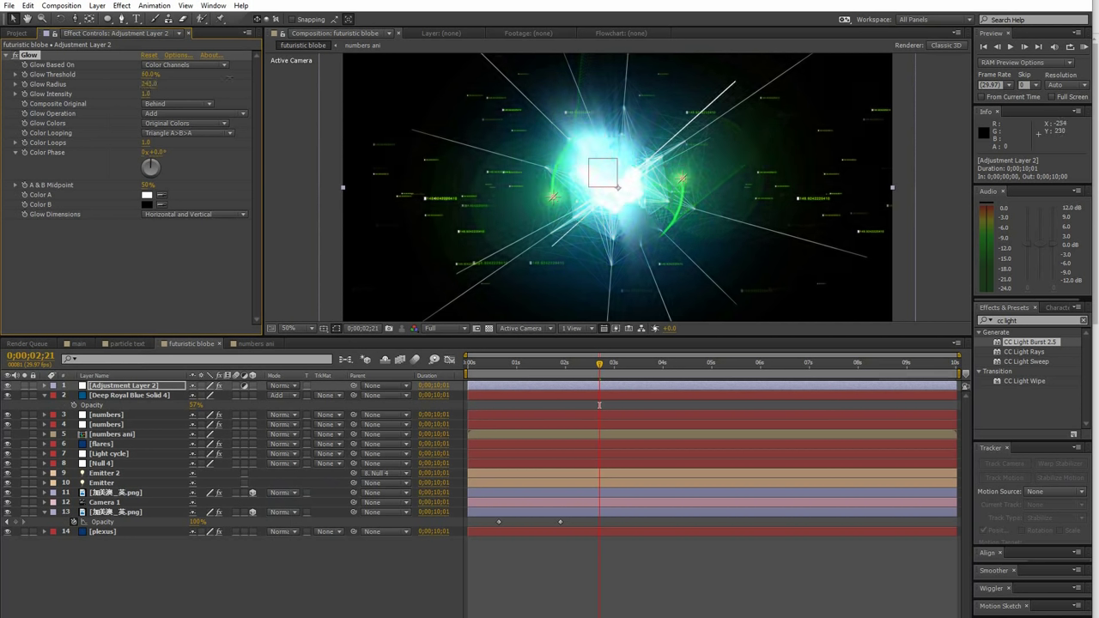
{"action": "left_click_drag", "start_coordinate": [151, 85], "coordinate": [271, 86]}
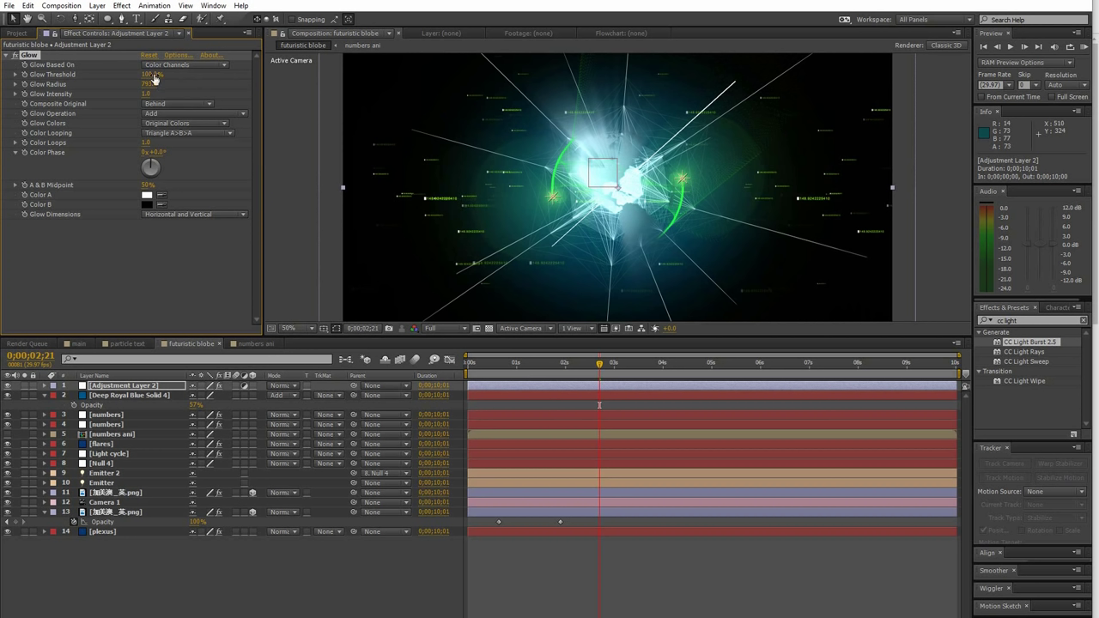
{"action": "left_click_drag", "start_coordinate": [216, 78], "coordinate": [148, 87]}
{"action": "left_click", "coordinate": [573, 363]}
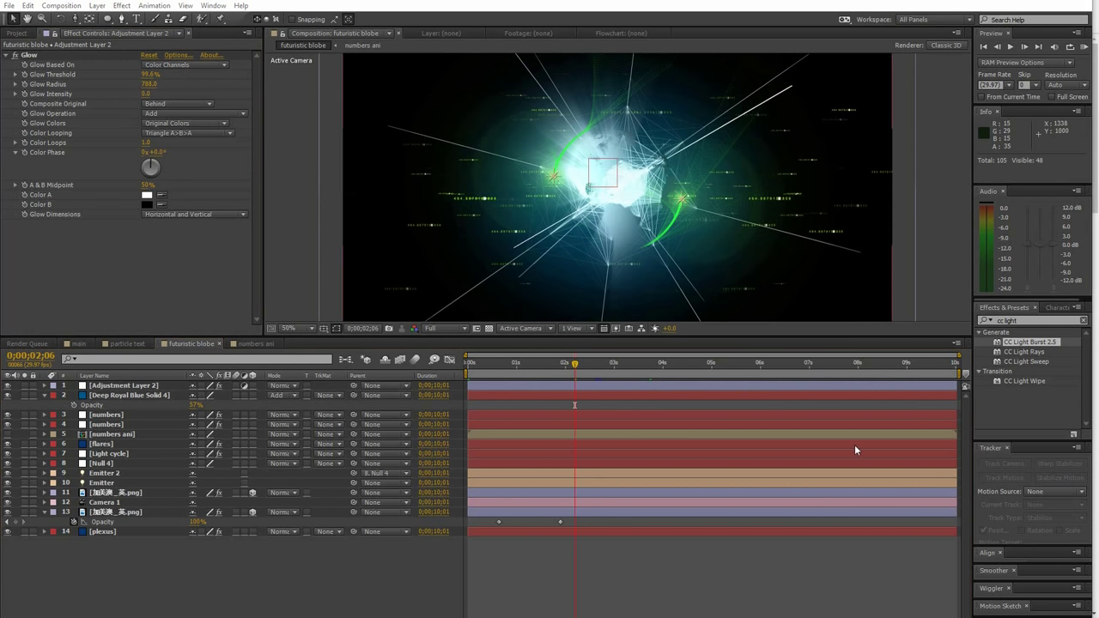